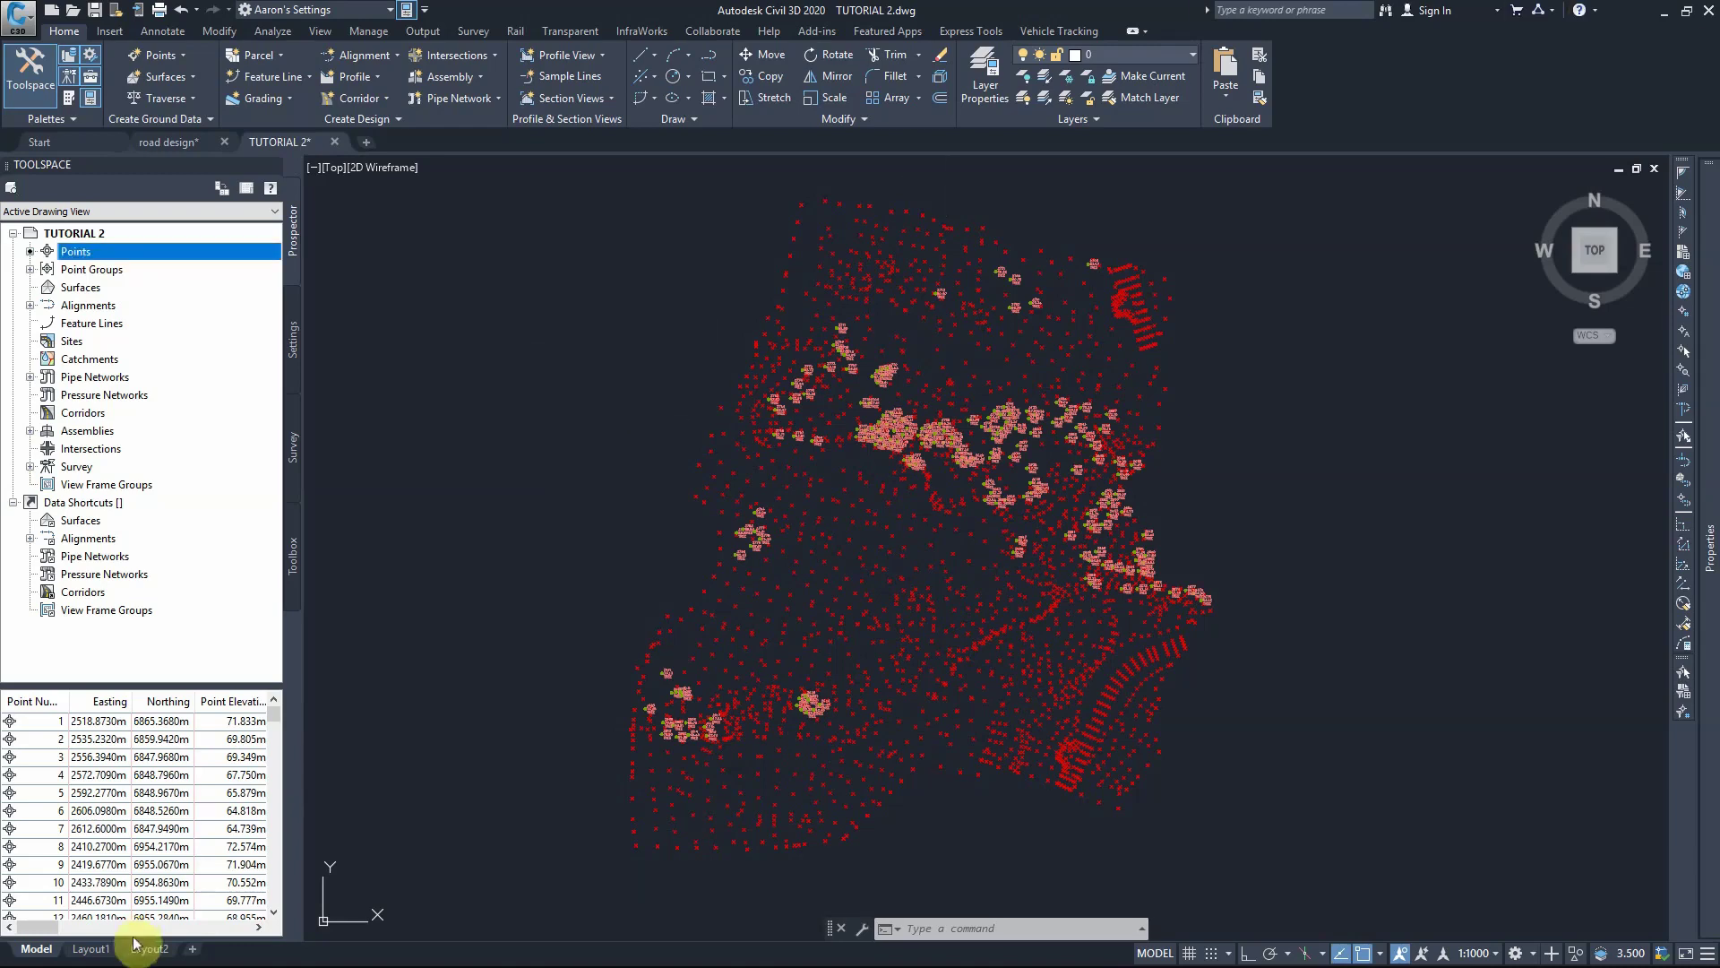
Browse the survey points list, then expand Point Groups to see _All Points holding 2776 points.
left_click(278, 772)
left_click_drag(273, 715, 282, 912)
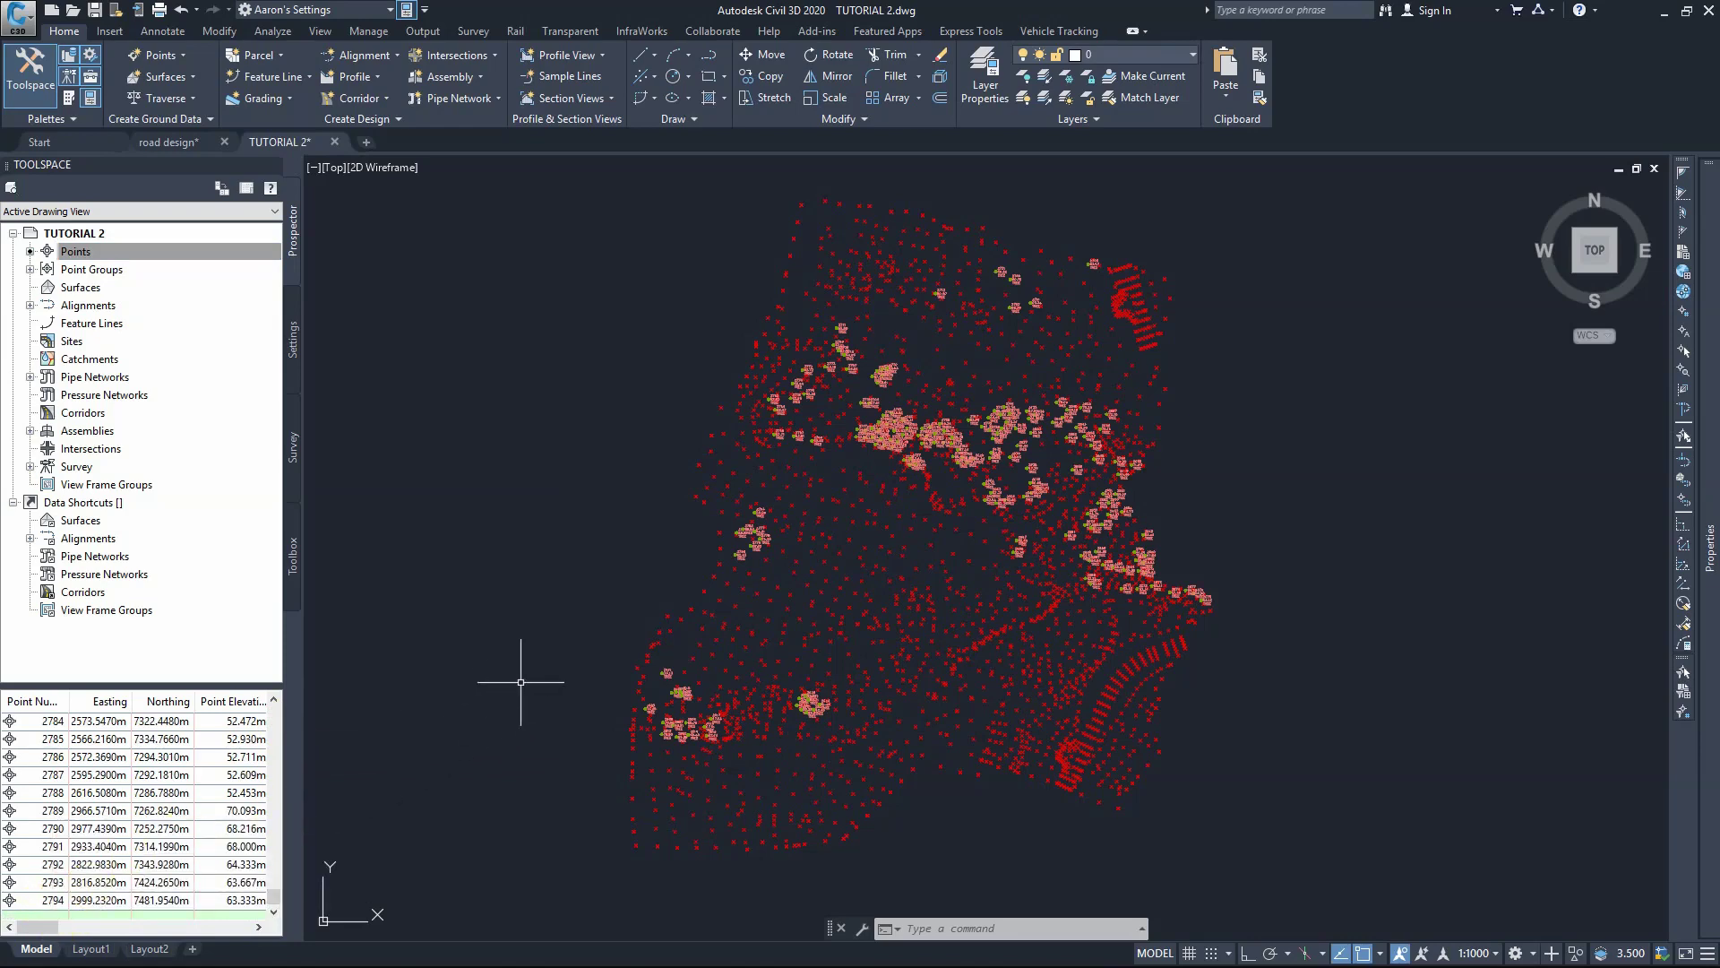
left_click_drag(277, 901, 278, 709)
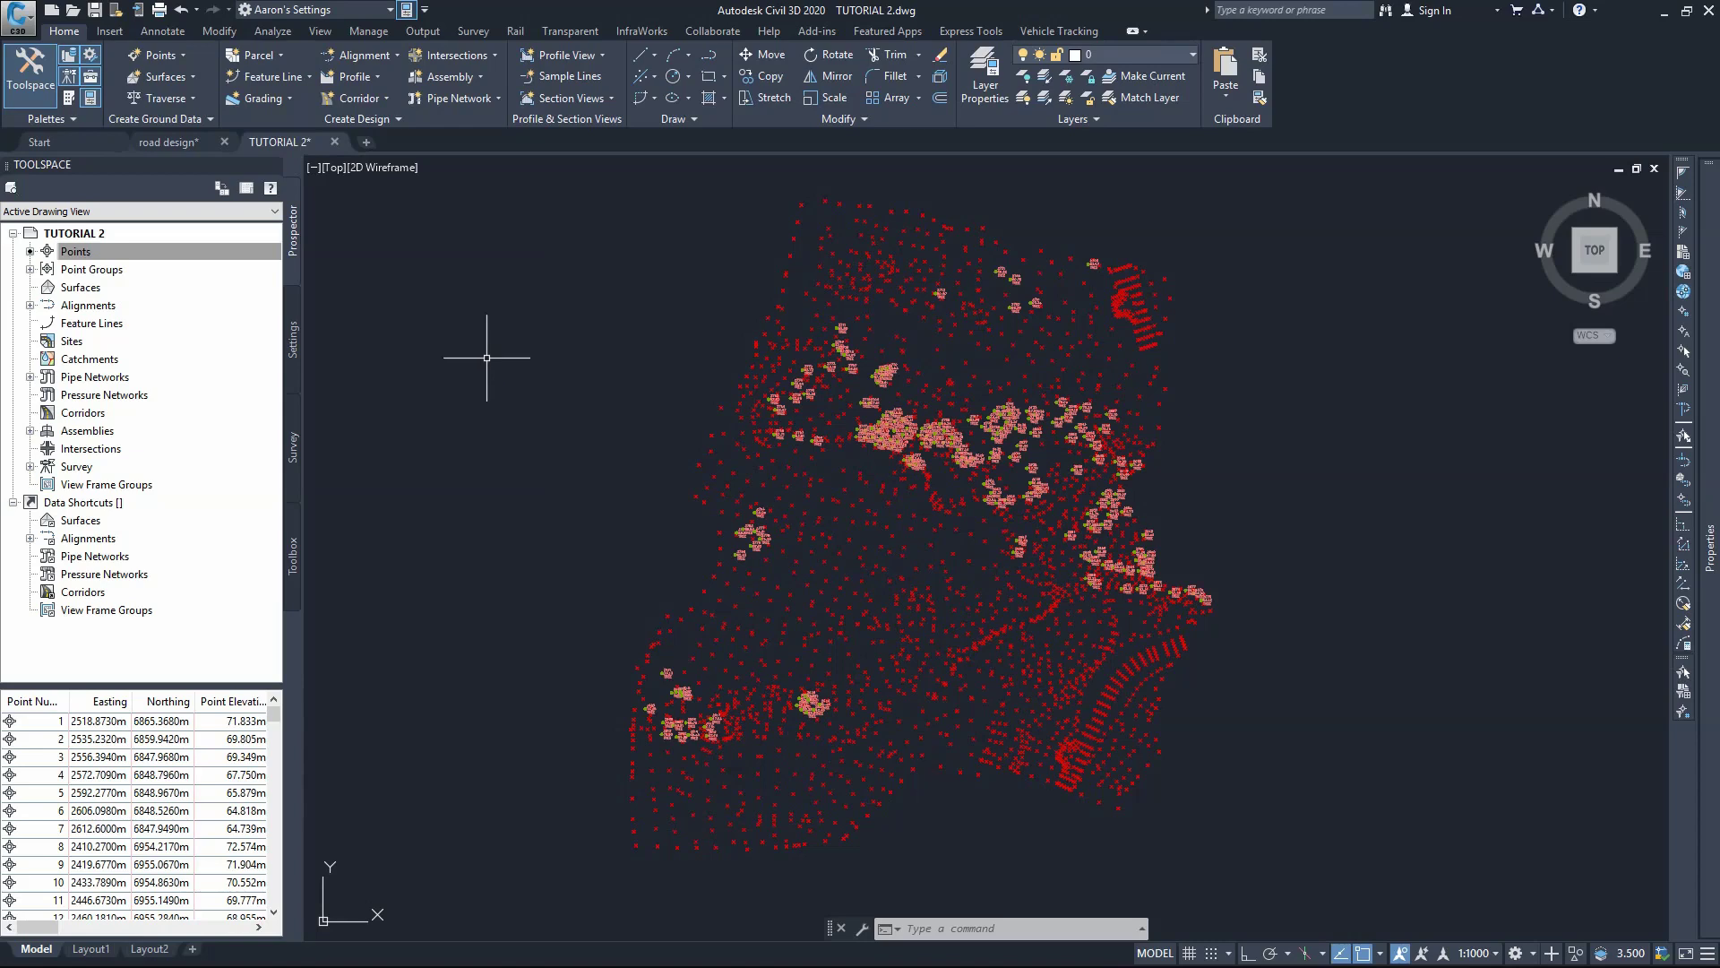
left_click(30, 268)
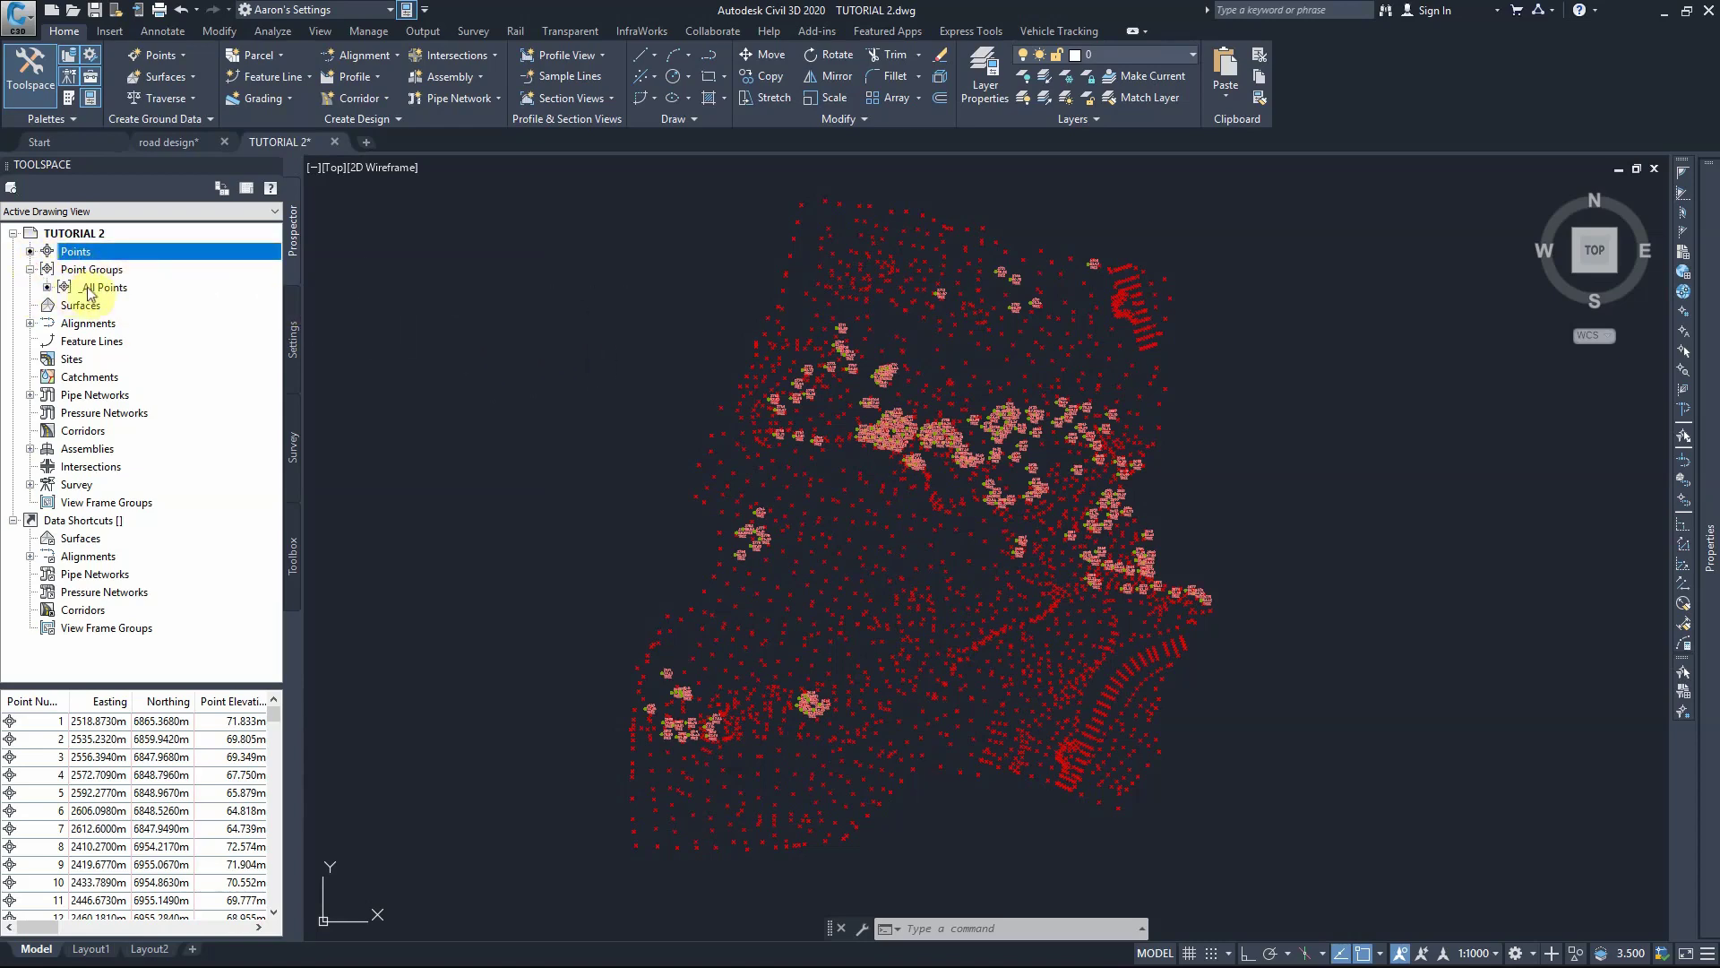
mouse_move(97, 290)
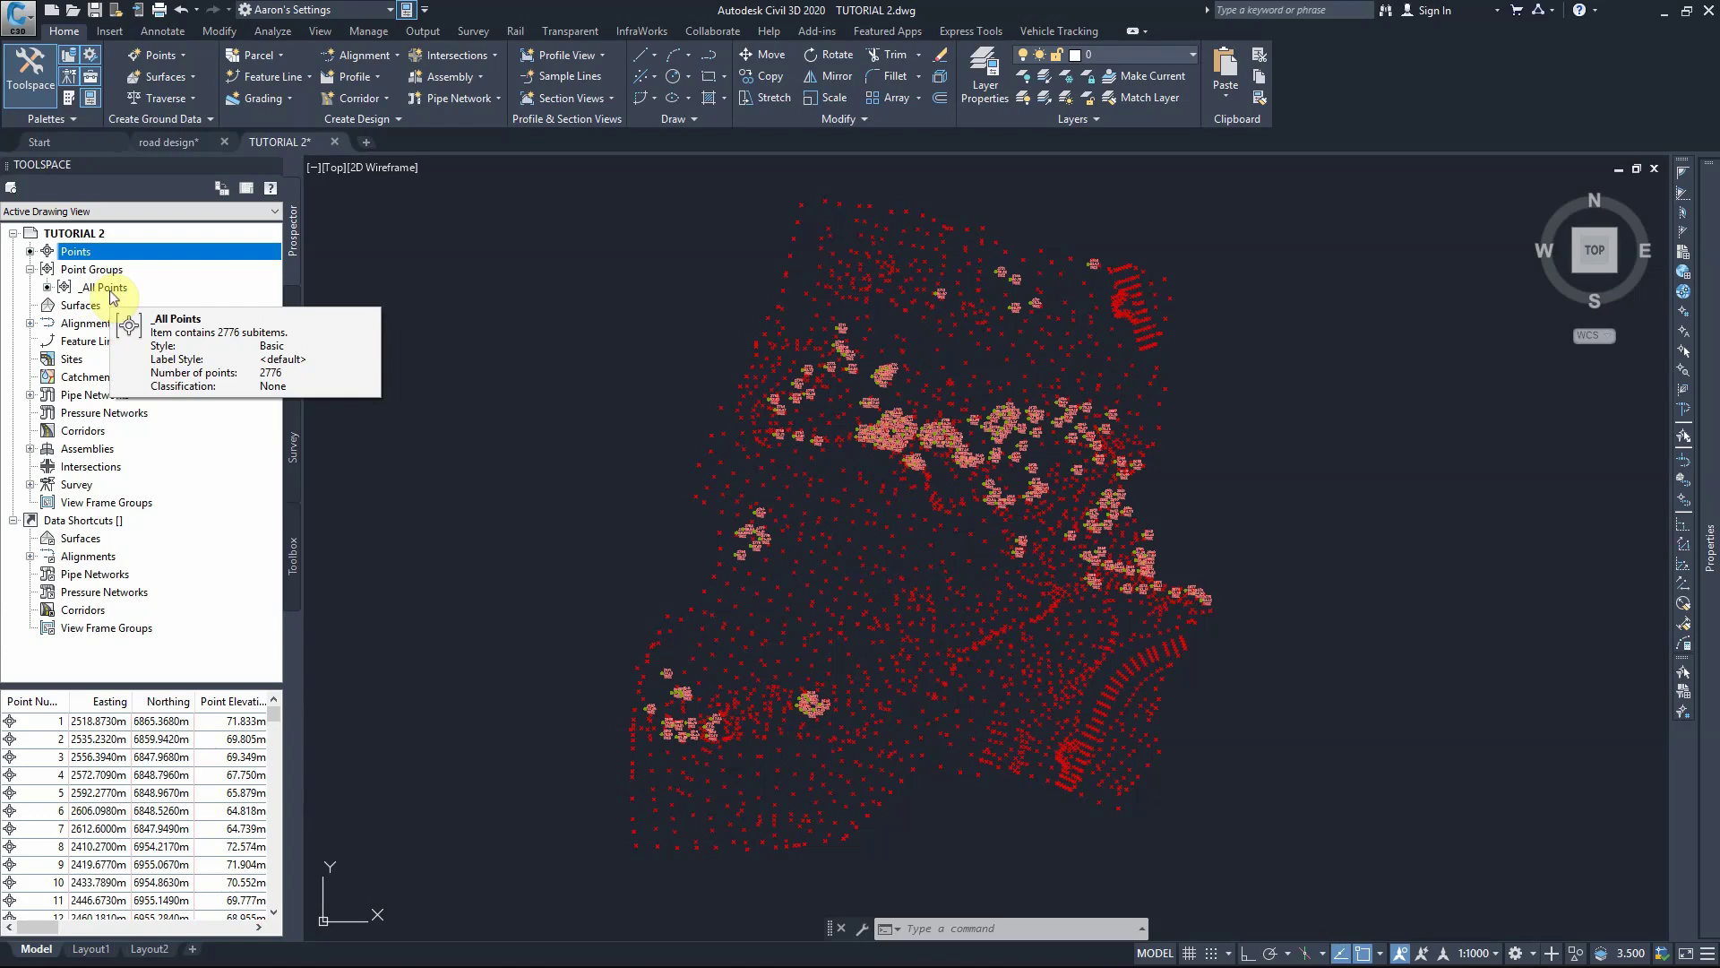
Create a point group named 'EG POINTS' with Include all points checked.
right_click(112, 270)
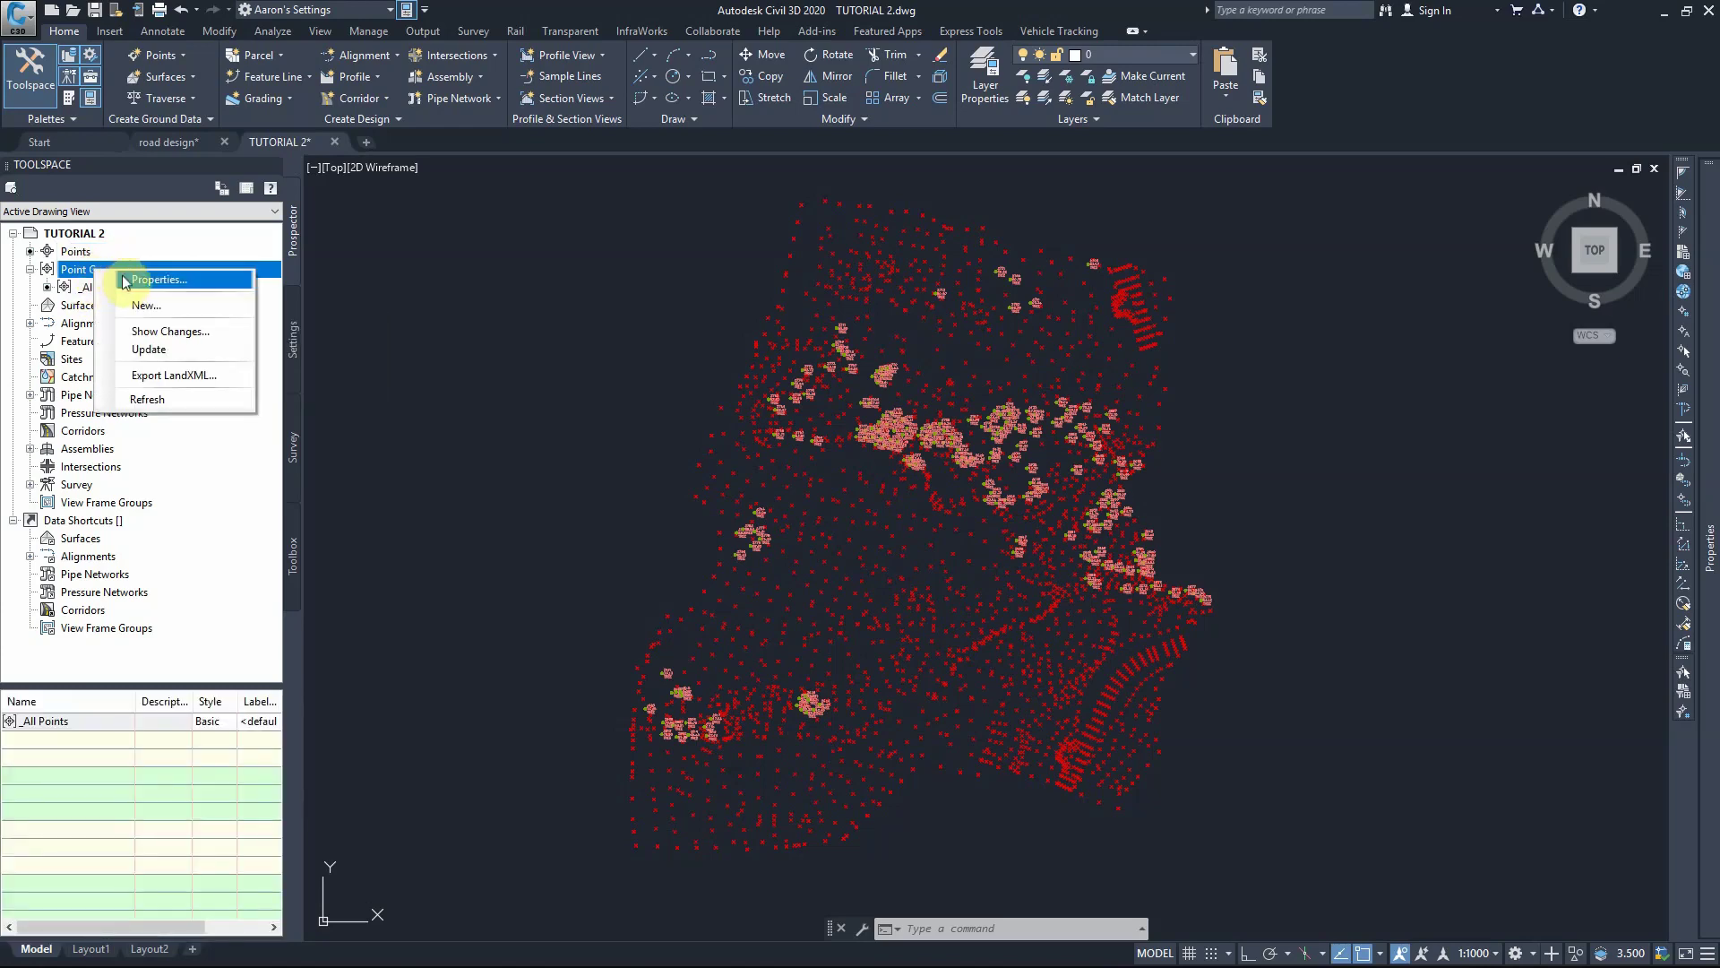
left_click(180, 306)
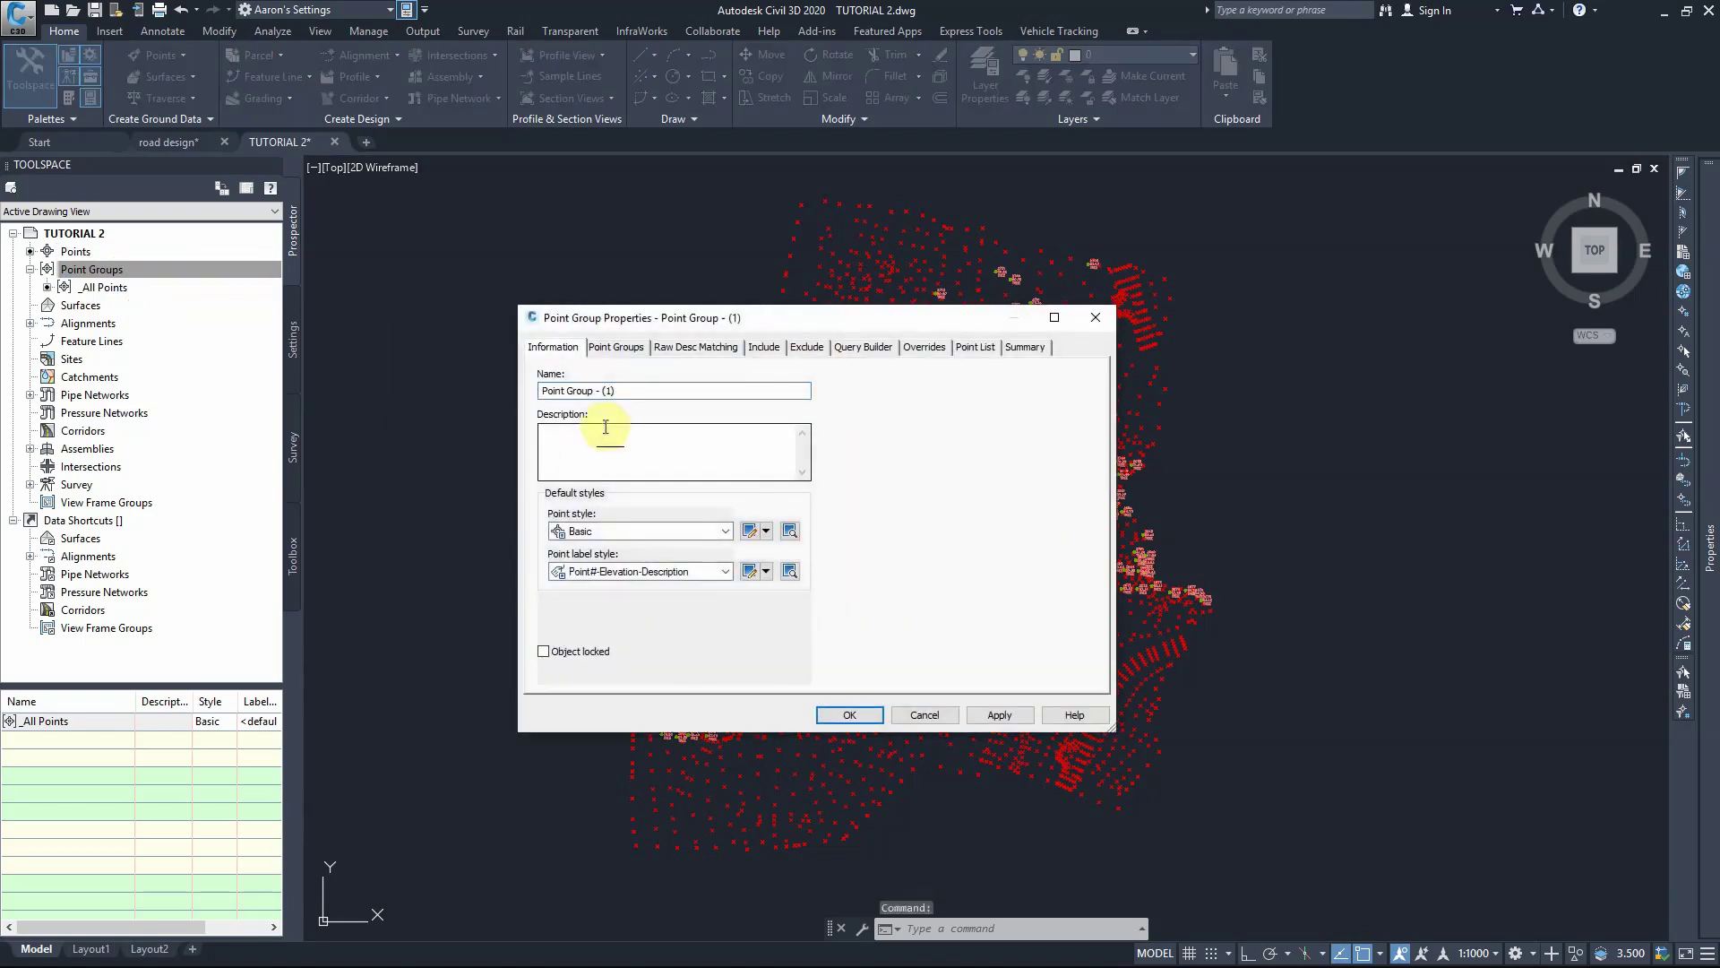
left_click_drag(637, 389, 508, 385)
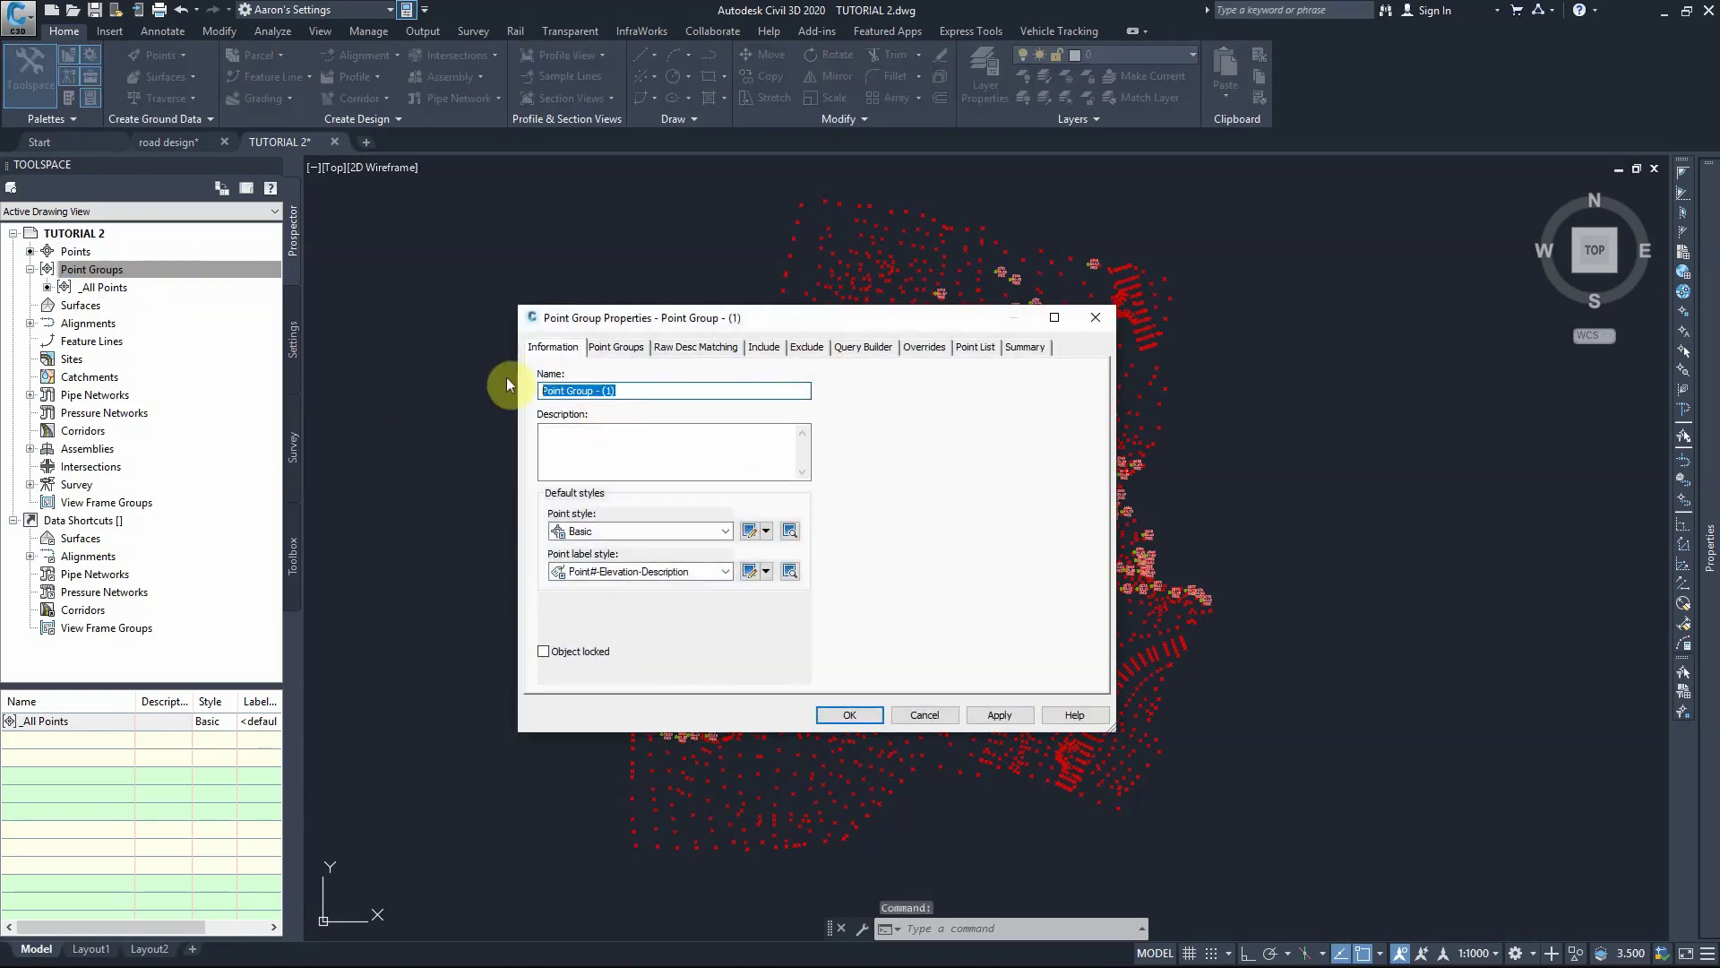
type("e")
key("BackSpace")
type("EG POINTS")
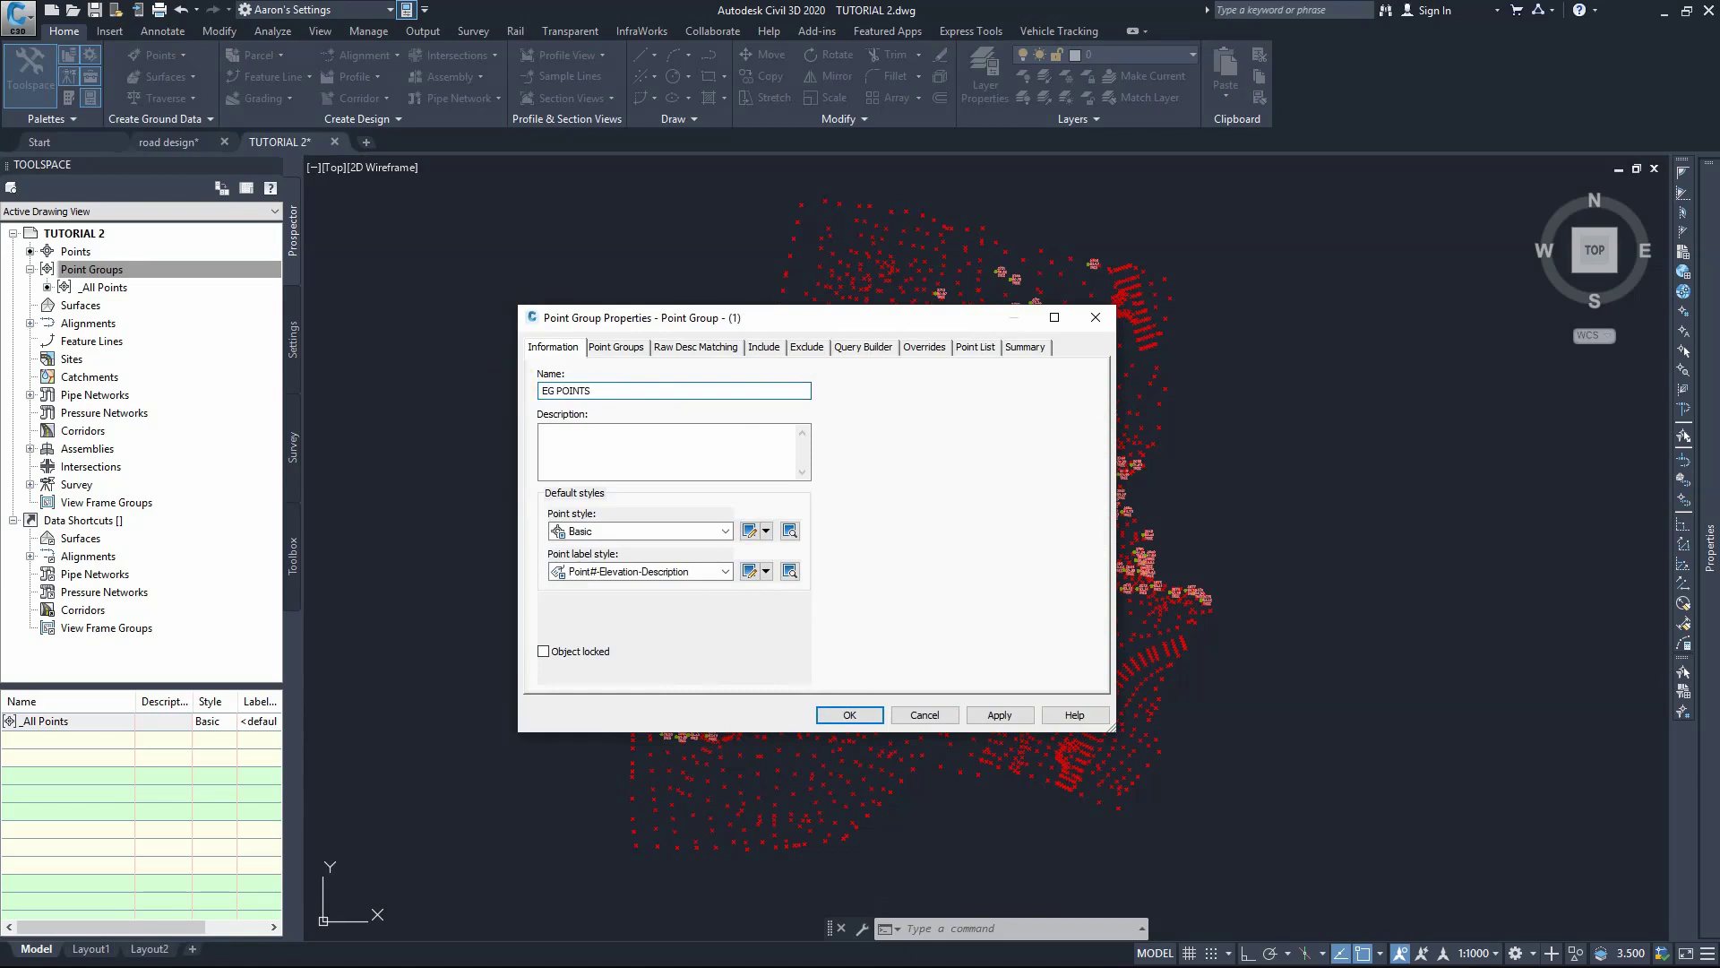
left_click(766, 347)
left_click(544, 645)
left_click(851, 715)
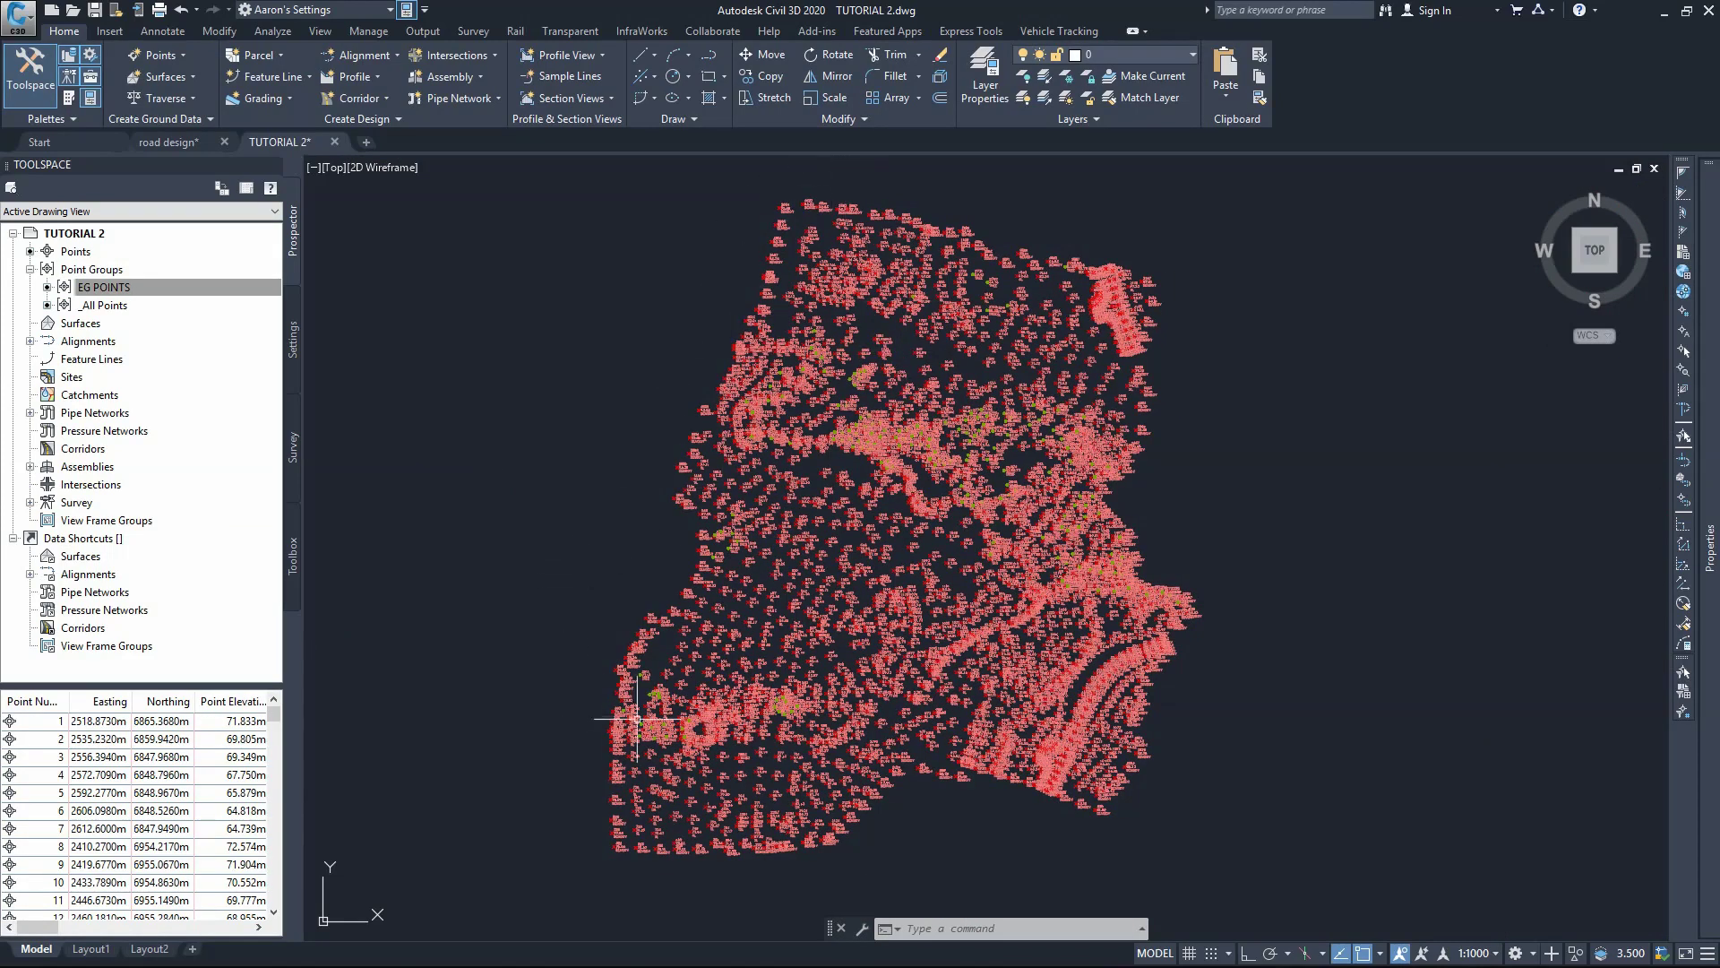
scroll(682, 670, "up", 10)
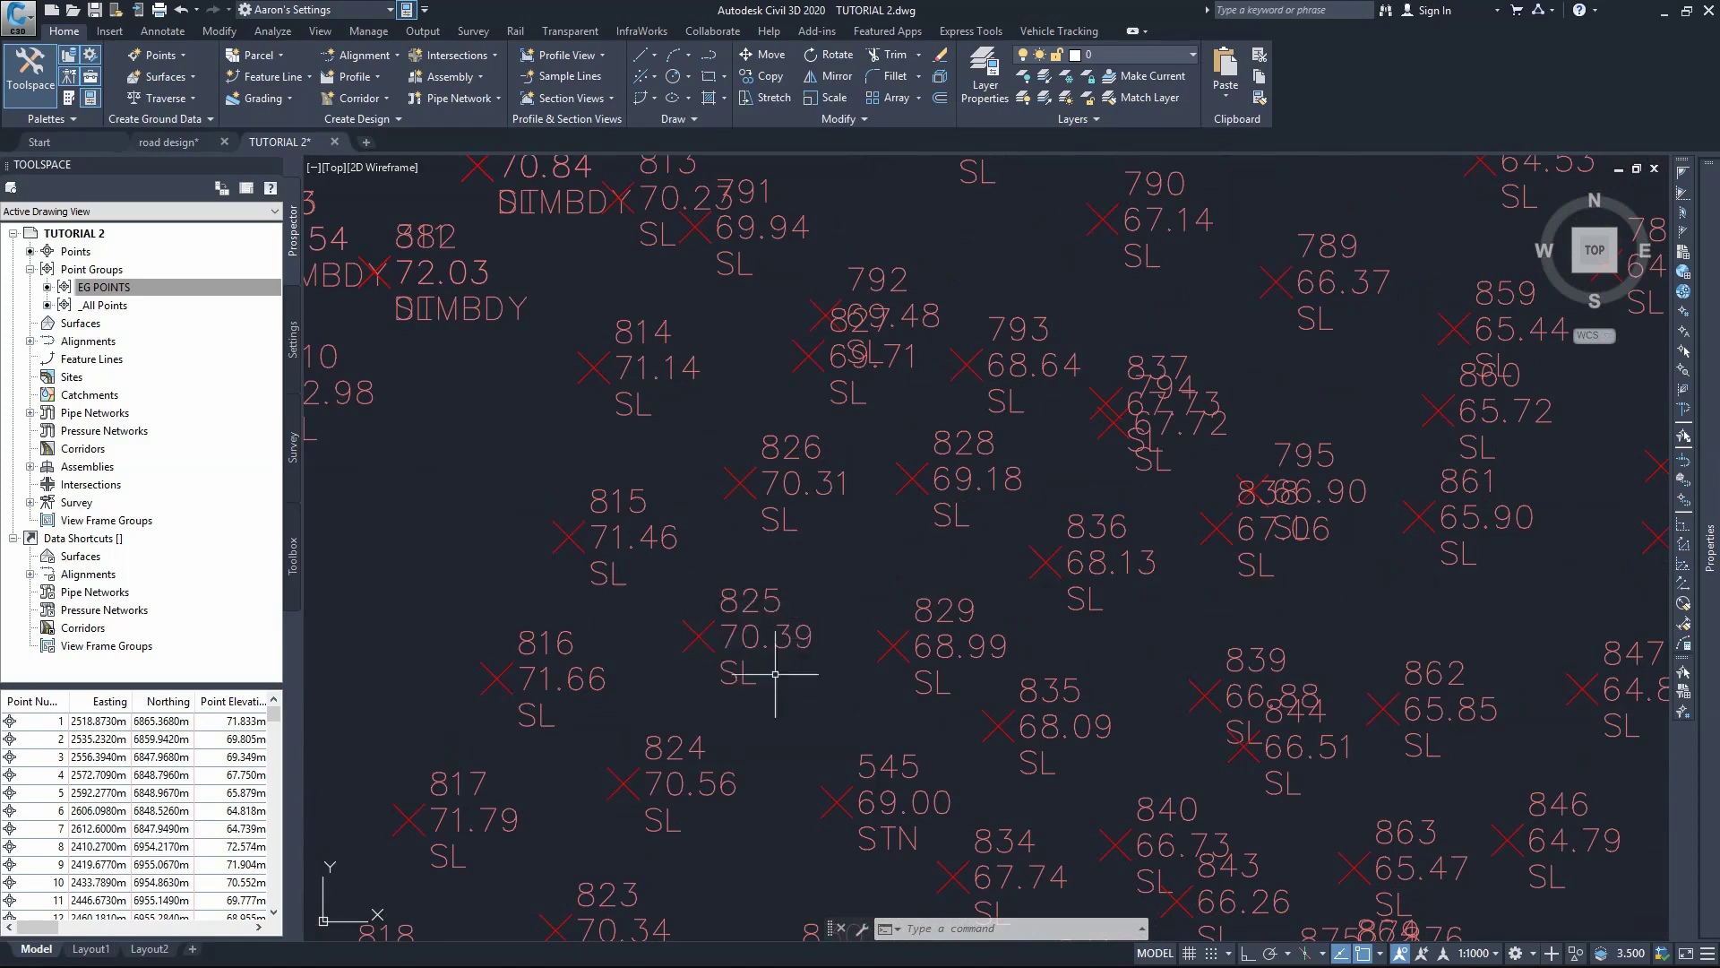
scroll(556, 307, "down", 10)
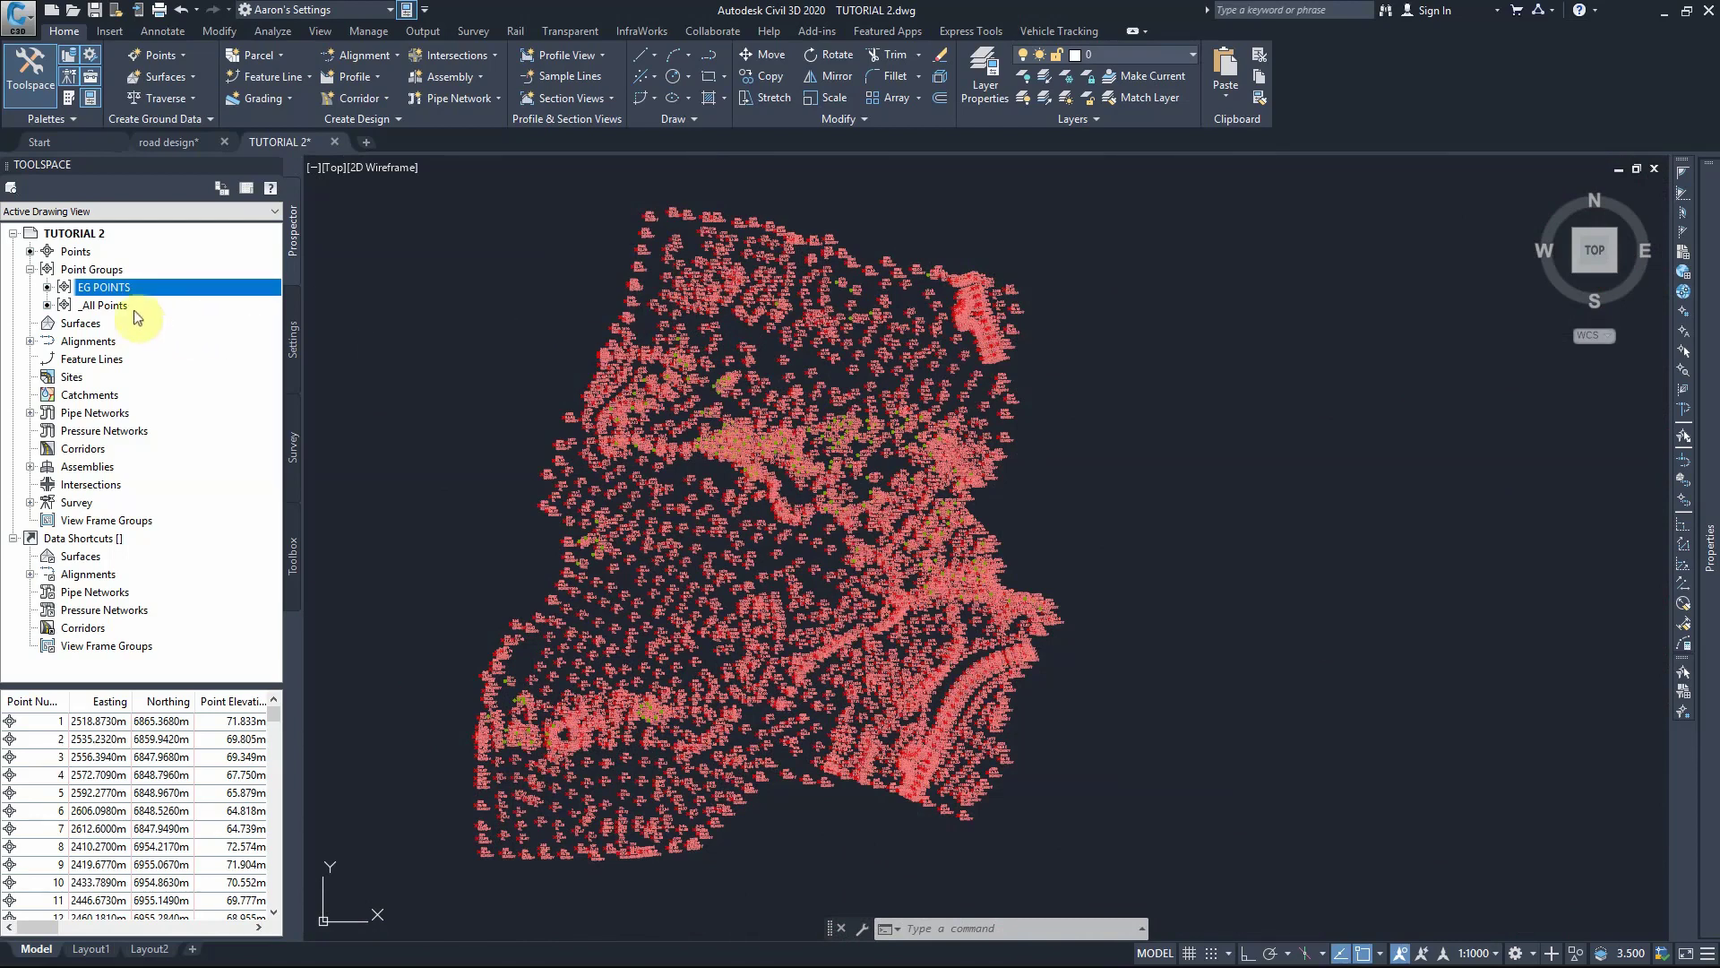
Select the EG POINTS points and set their Point Label Style to Description Only.
right_click(104, 291)
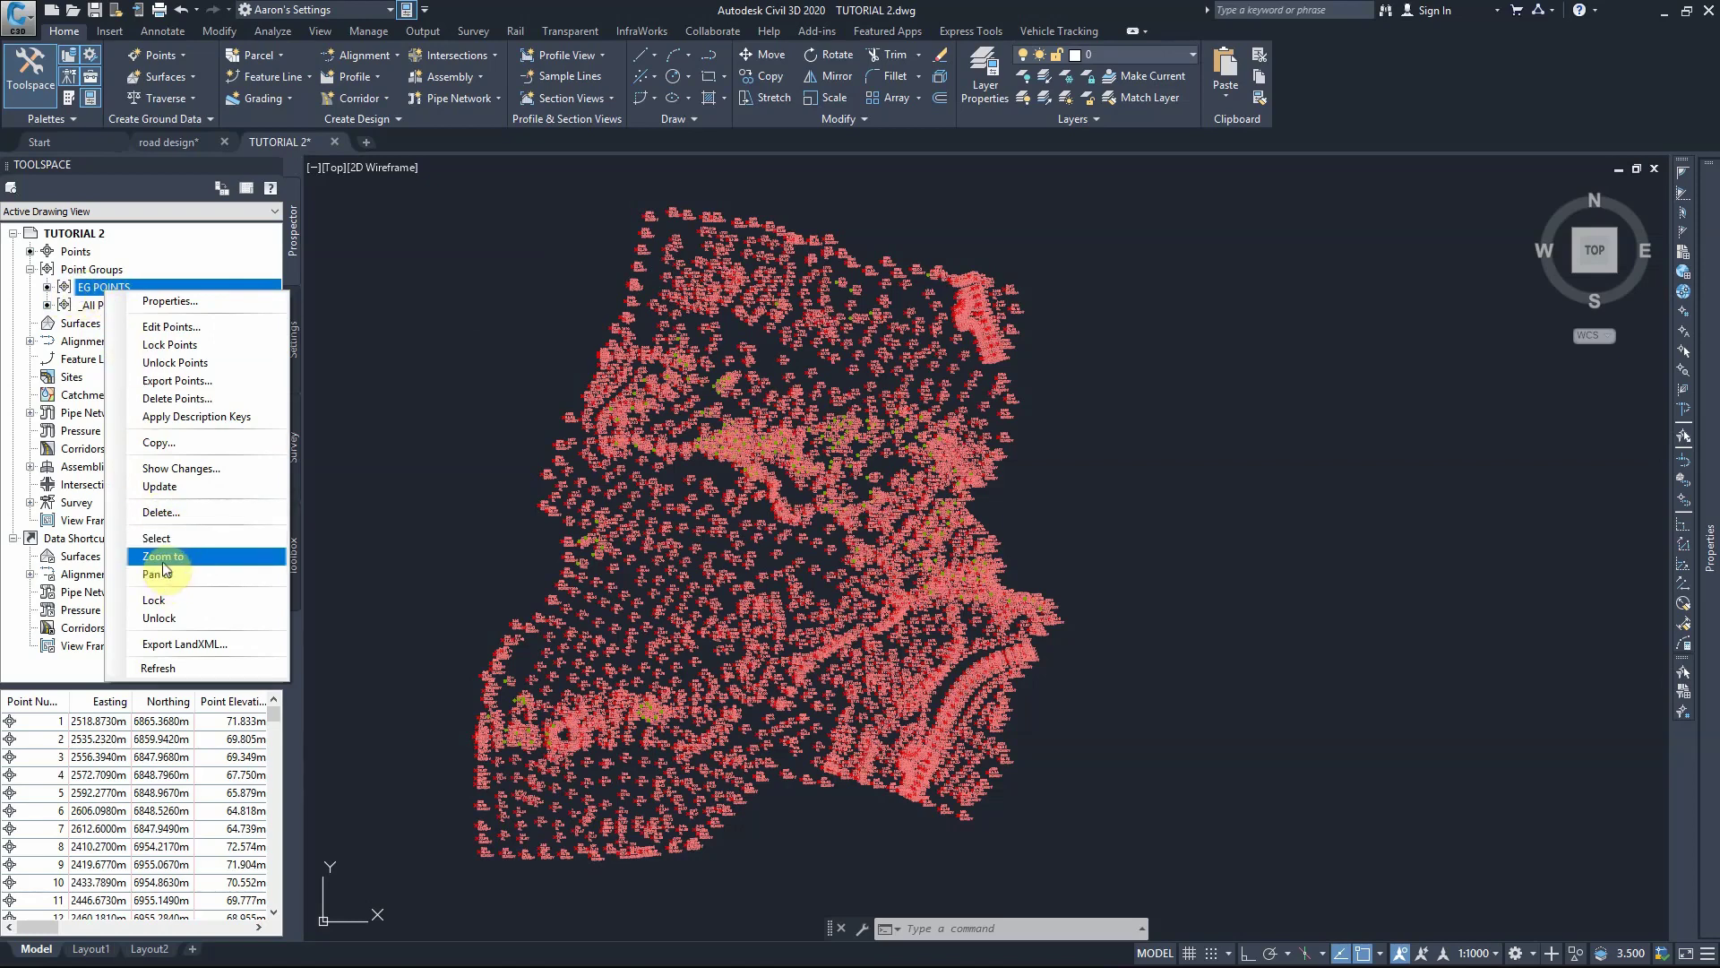
left_click(160, 539)
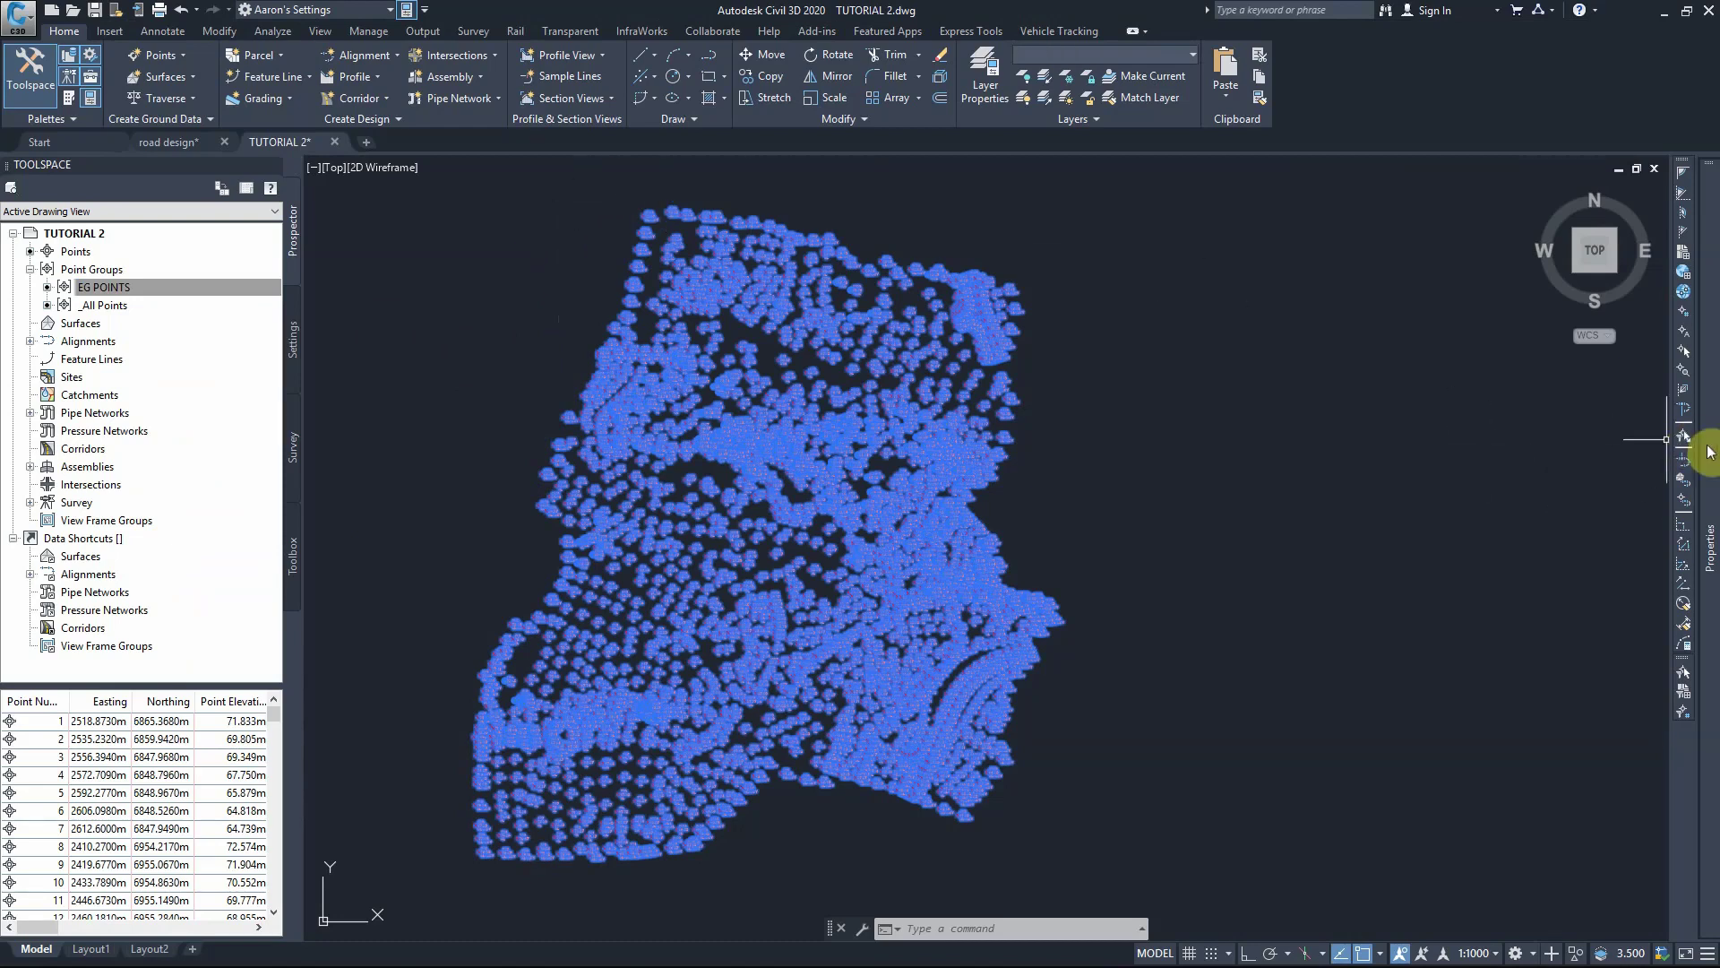
mouse_move(1709, 452)
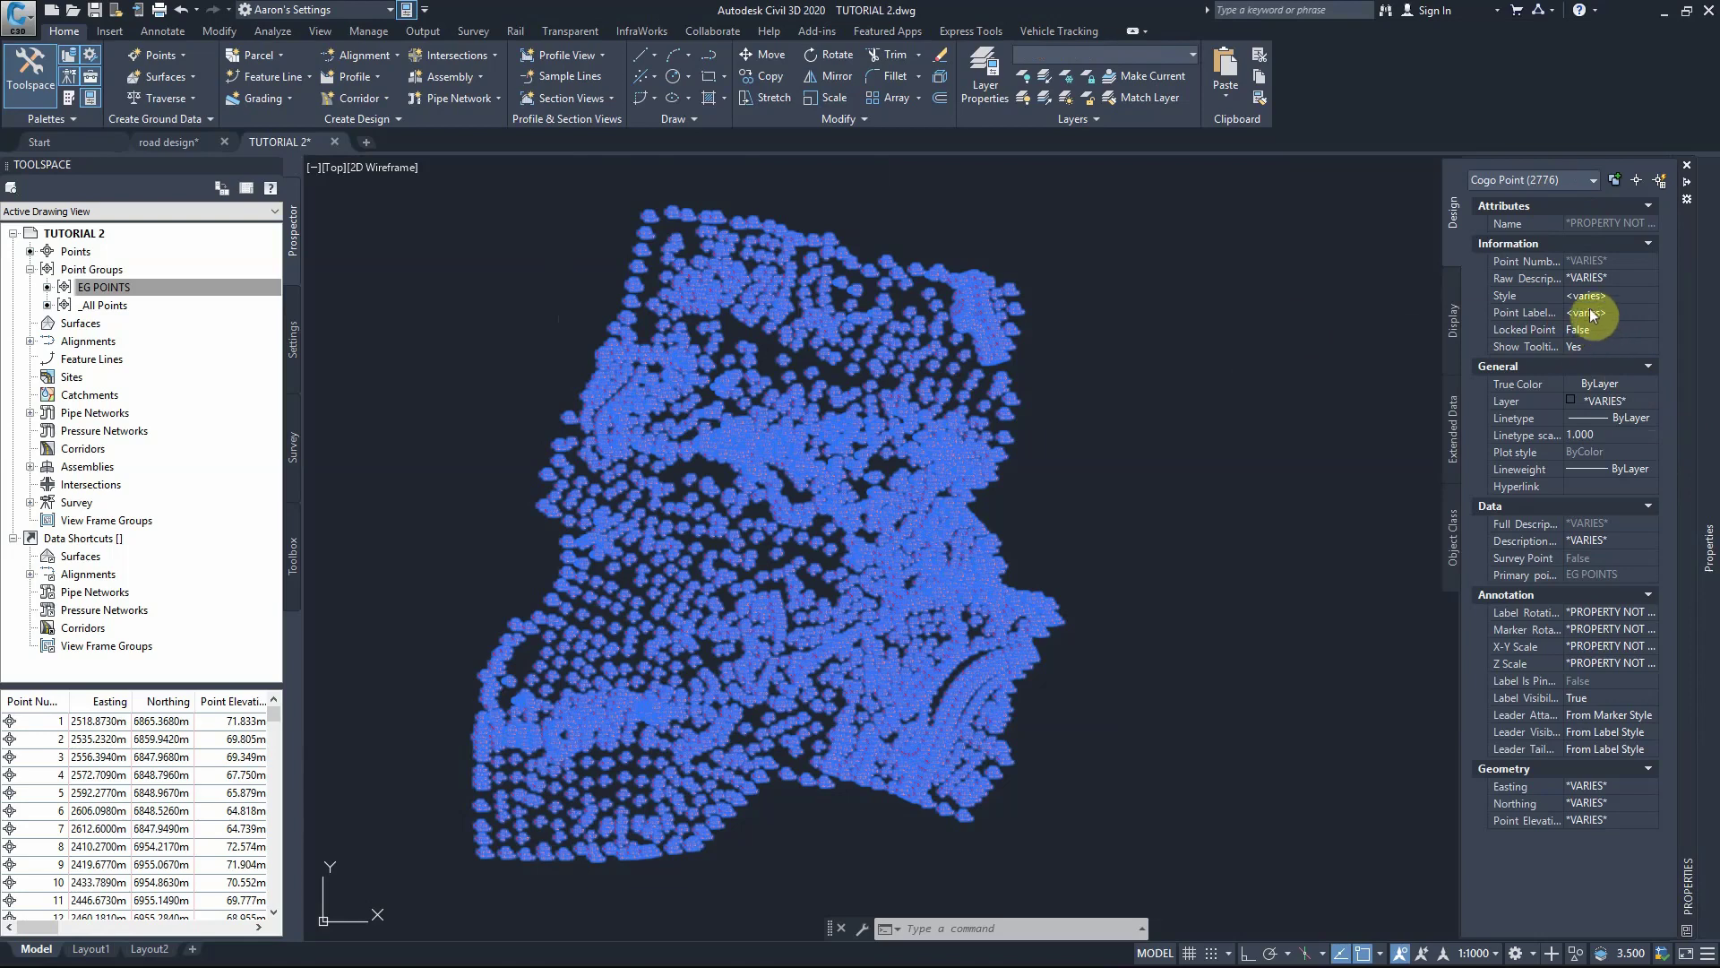
left_click(1534, 315)
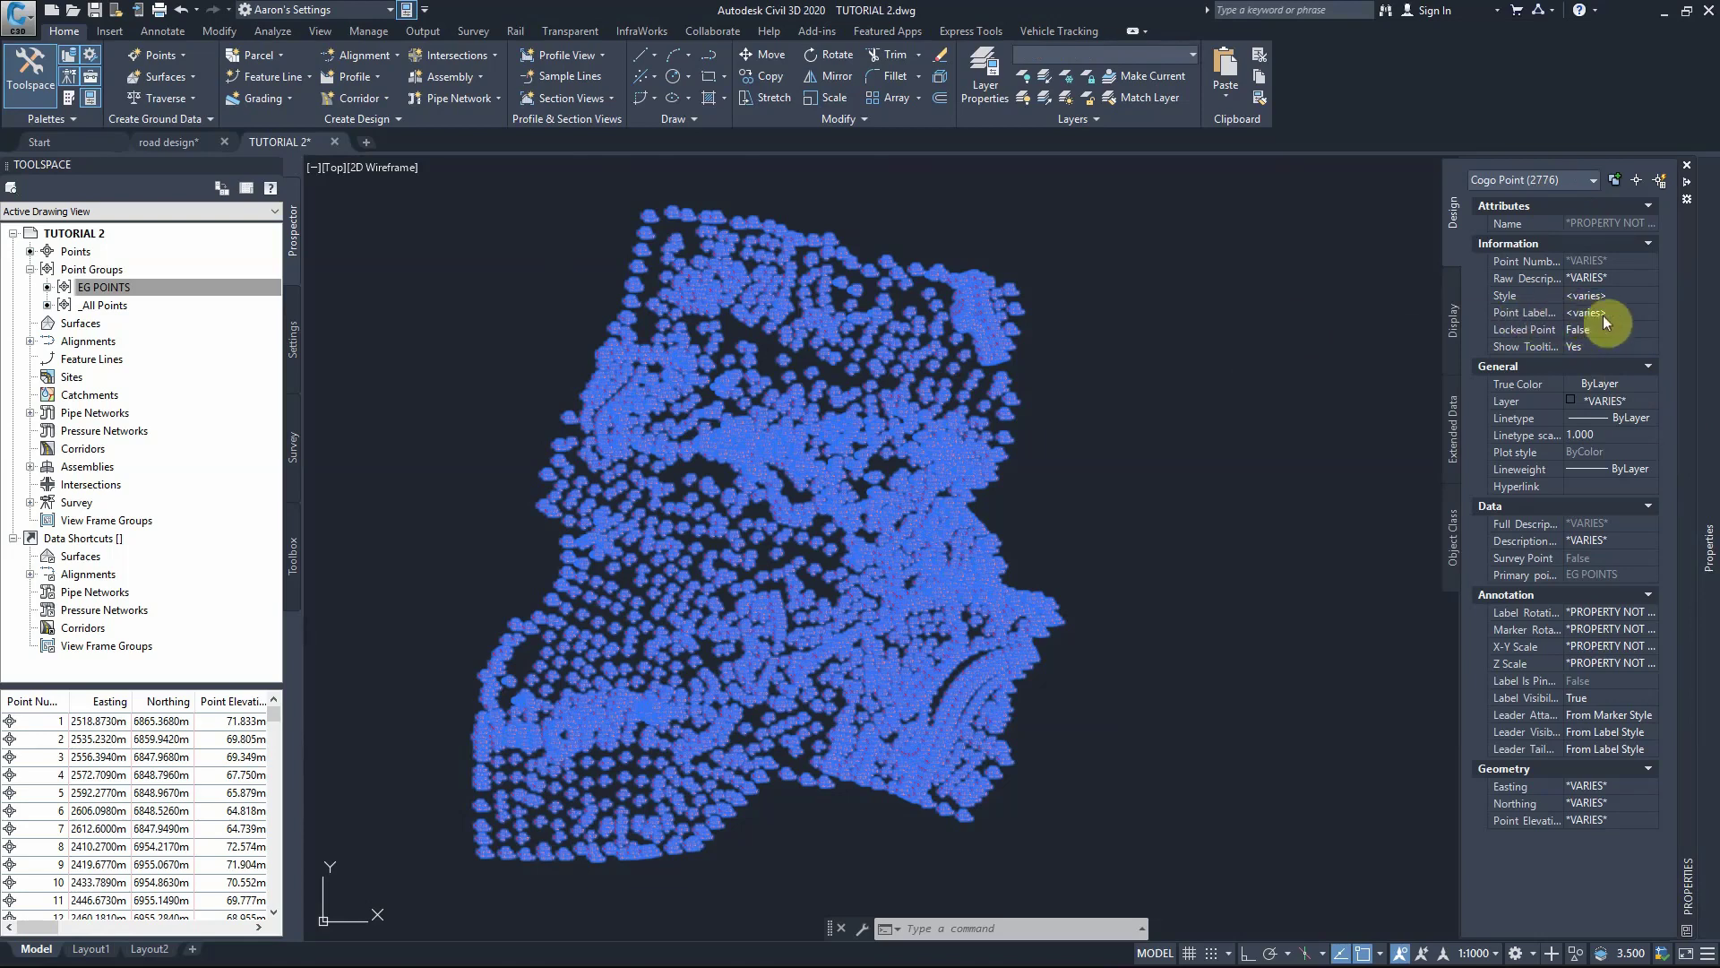
left_click(1634, 313)
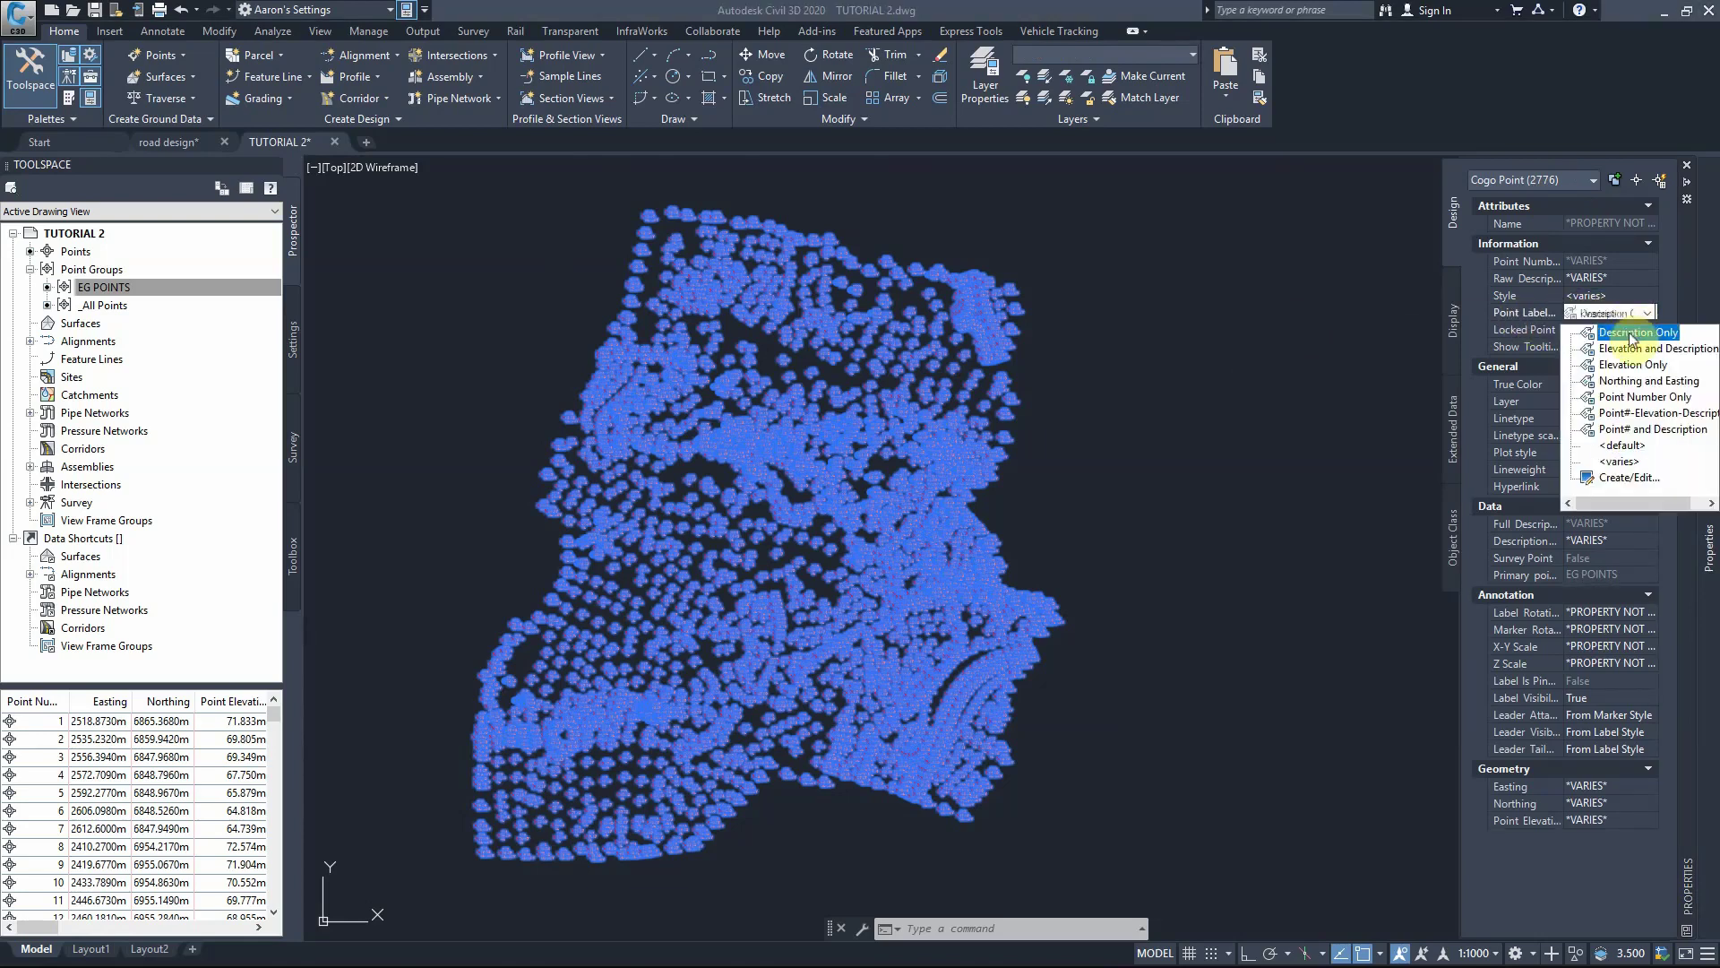
left_click(1637, 332)
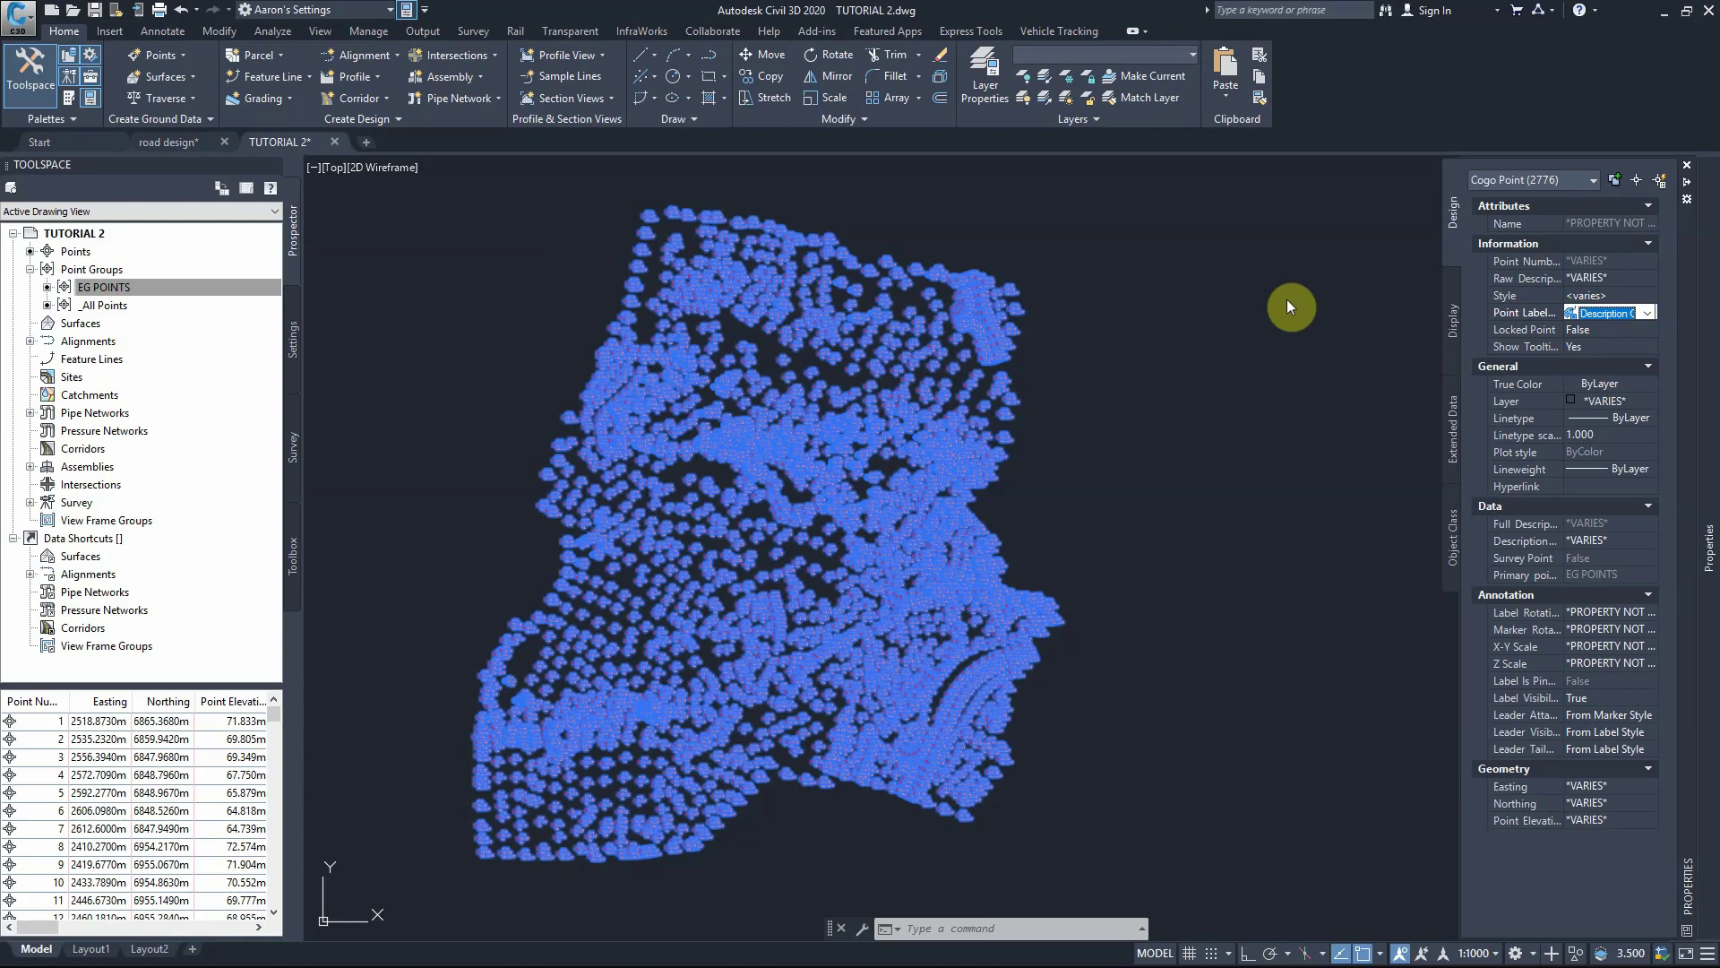
key("ctrl+1")
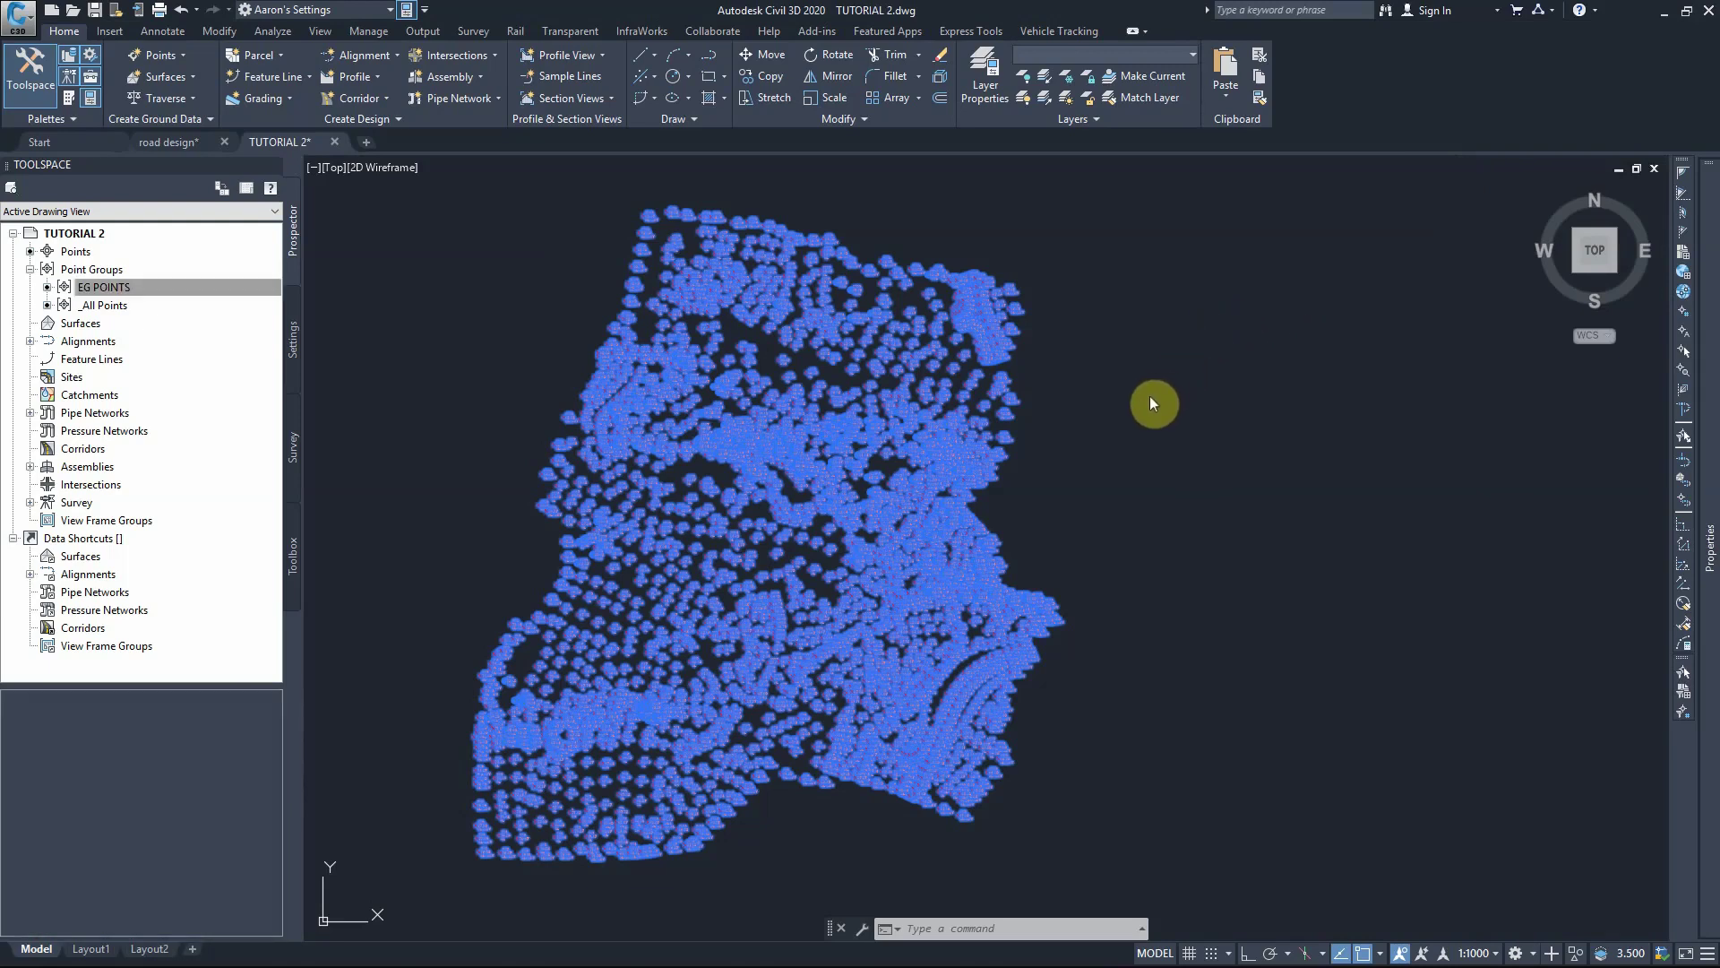
key("Escape")
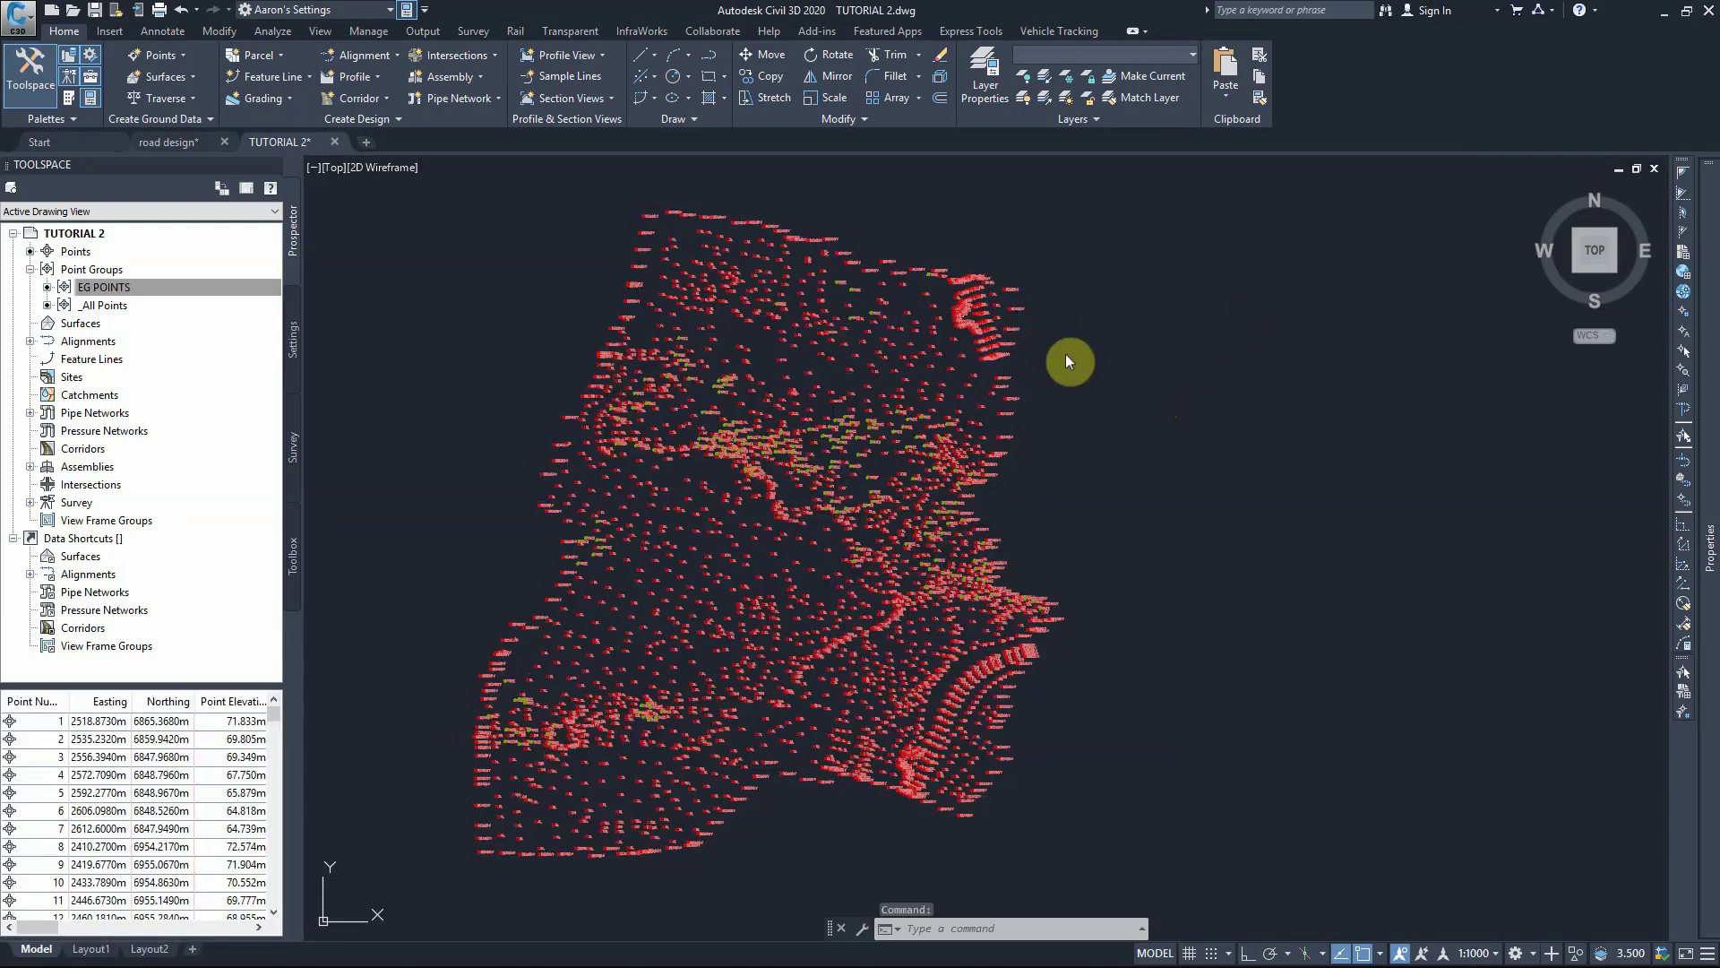
left_click(1077, 410)
left_click(1044, 358)
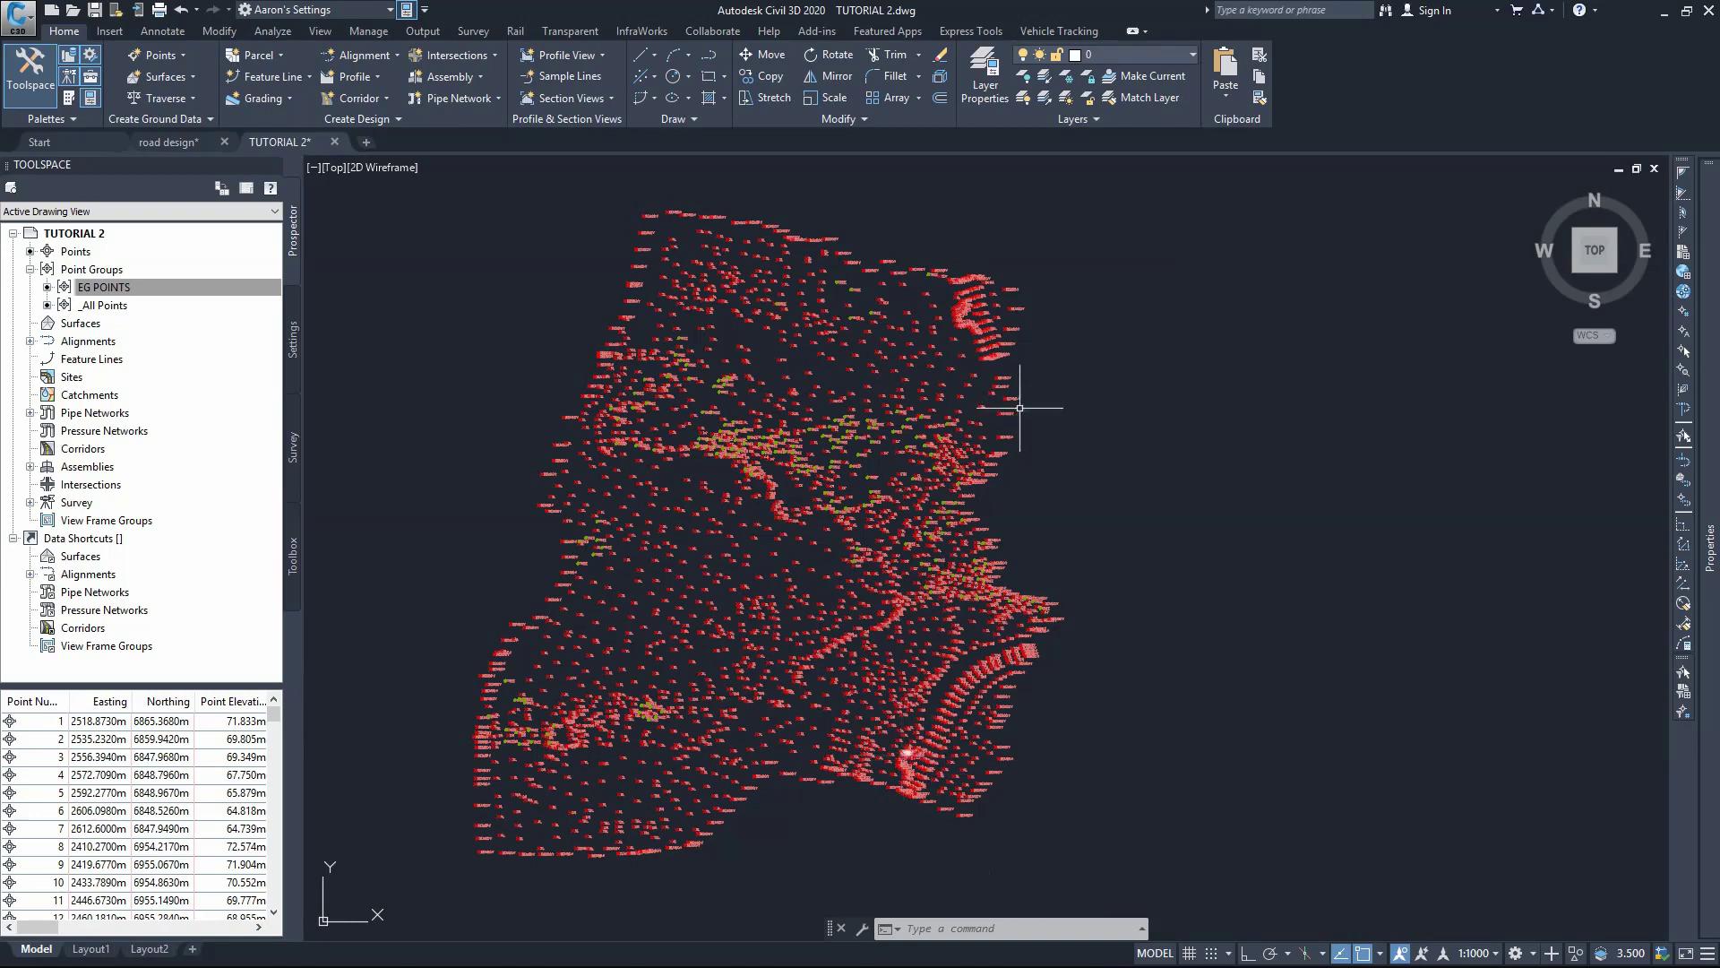
scroll(977, 305, "up", 6)
scroll(923, 439, "up", 3)
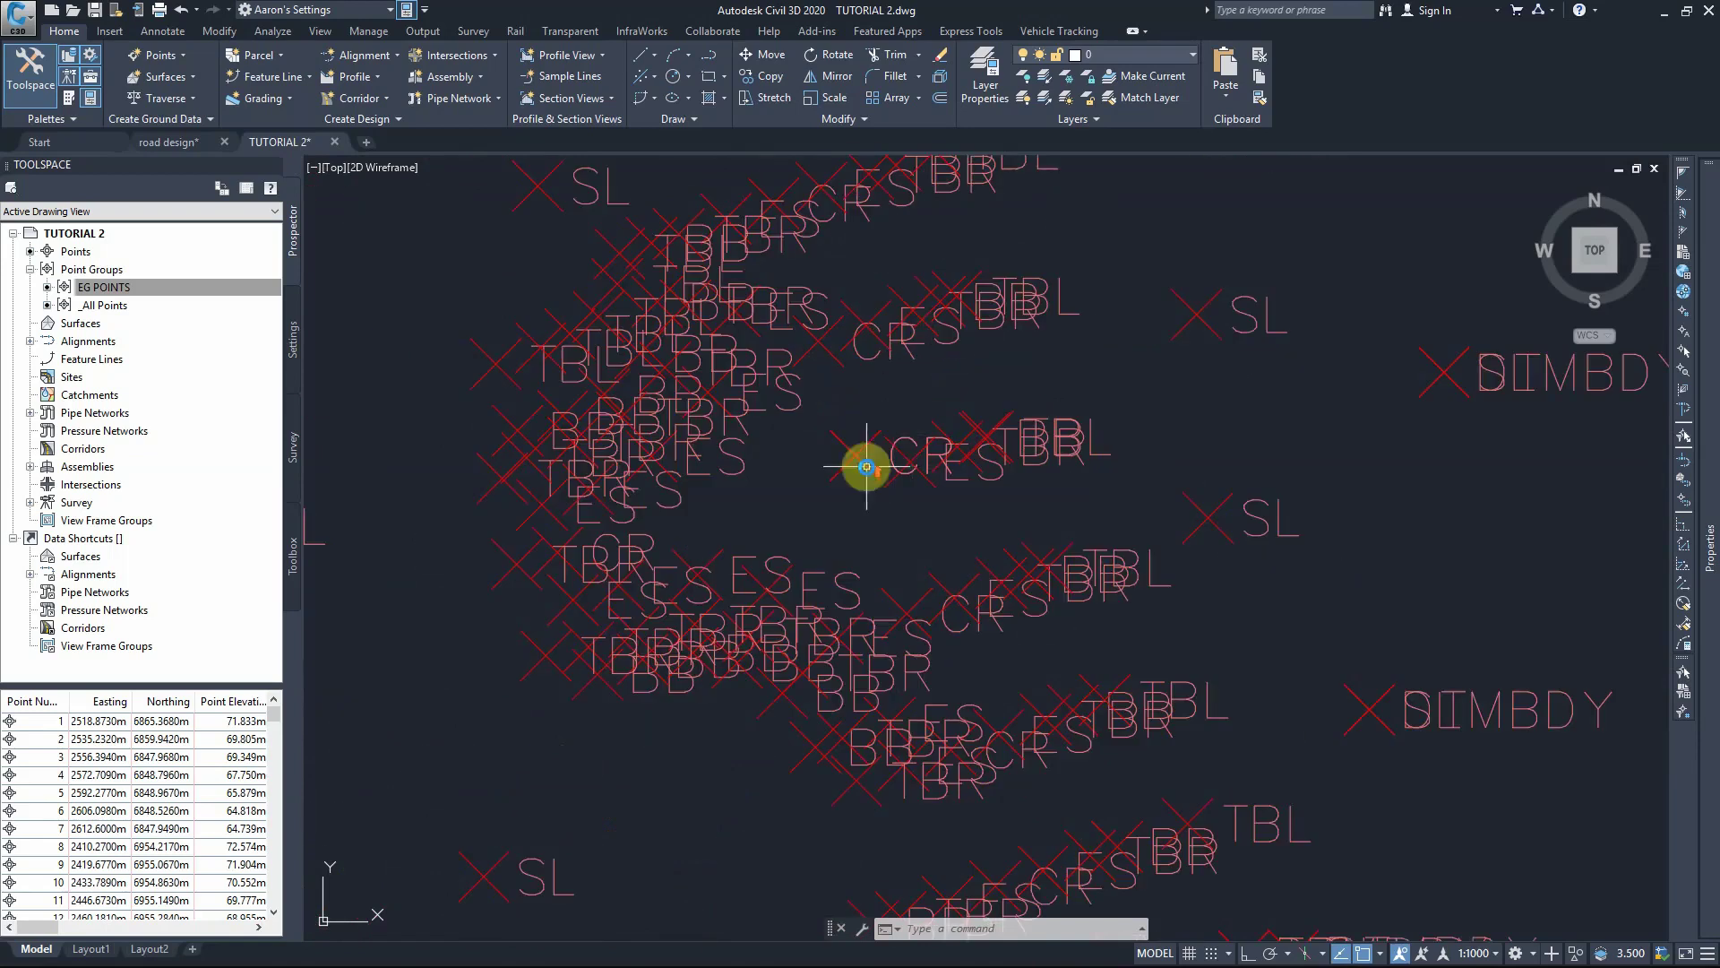
left_click(902, 450)
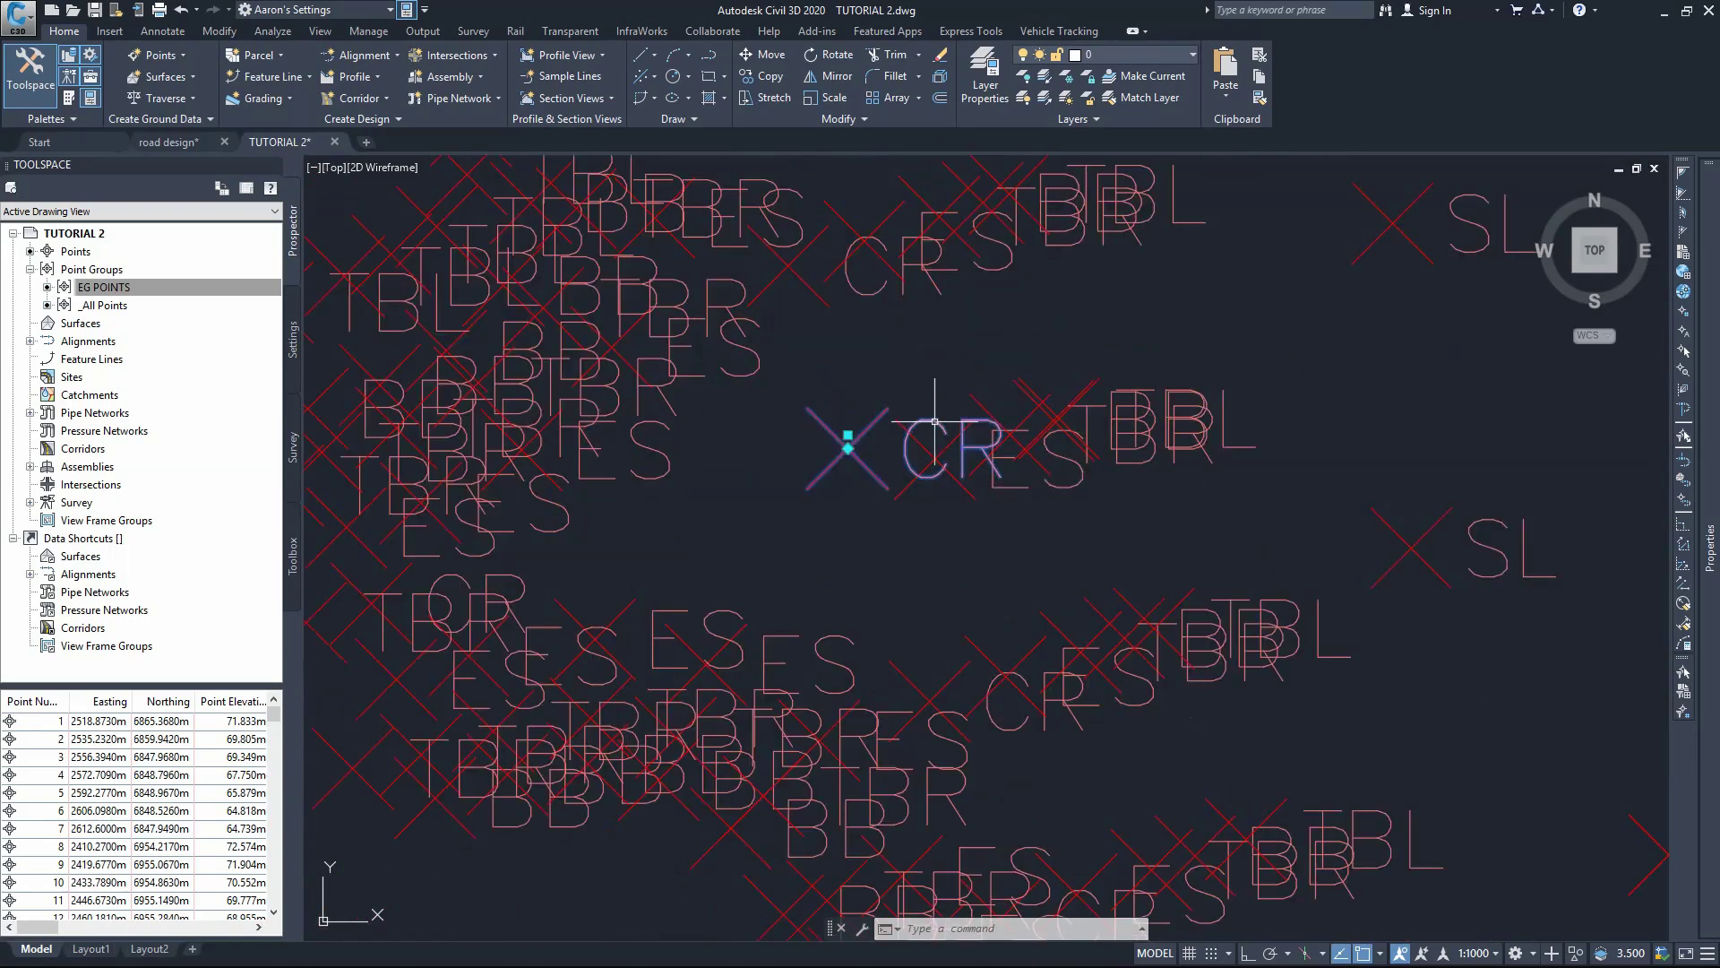
key("Escape")
scroll(903, 451, "down", 3)
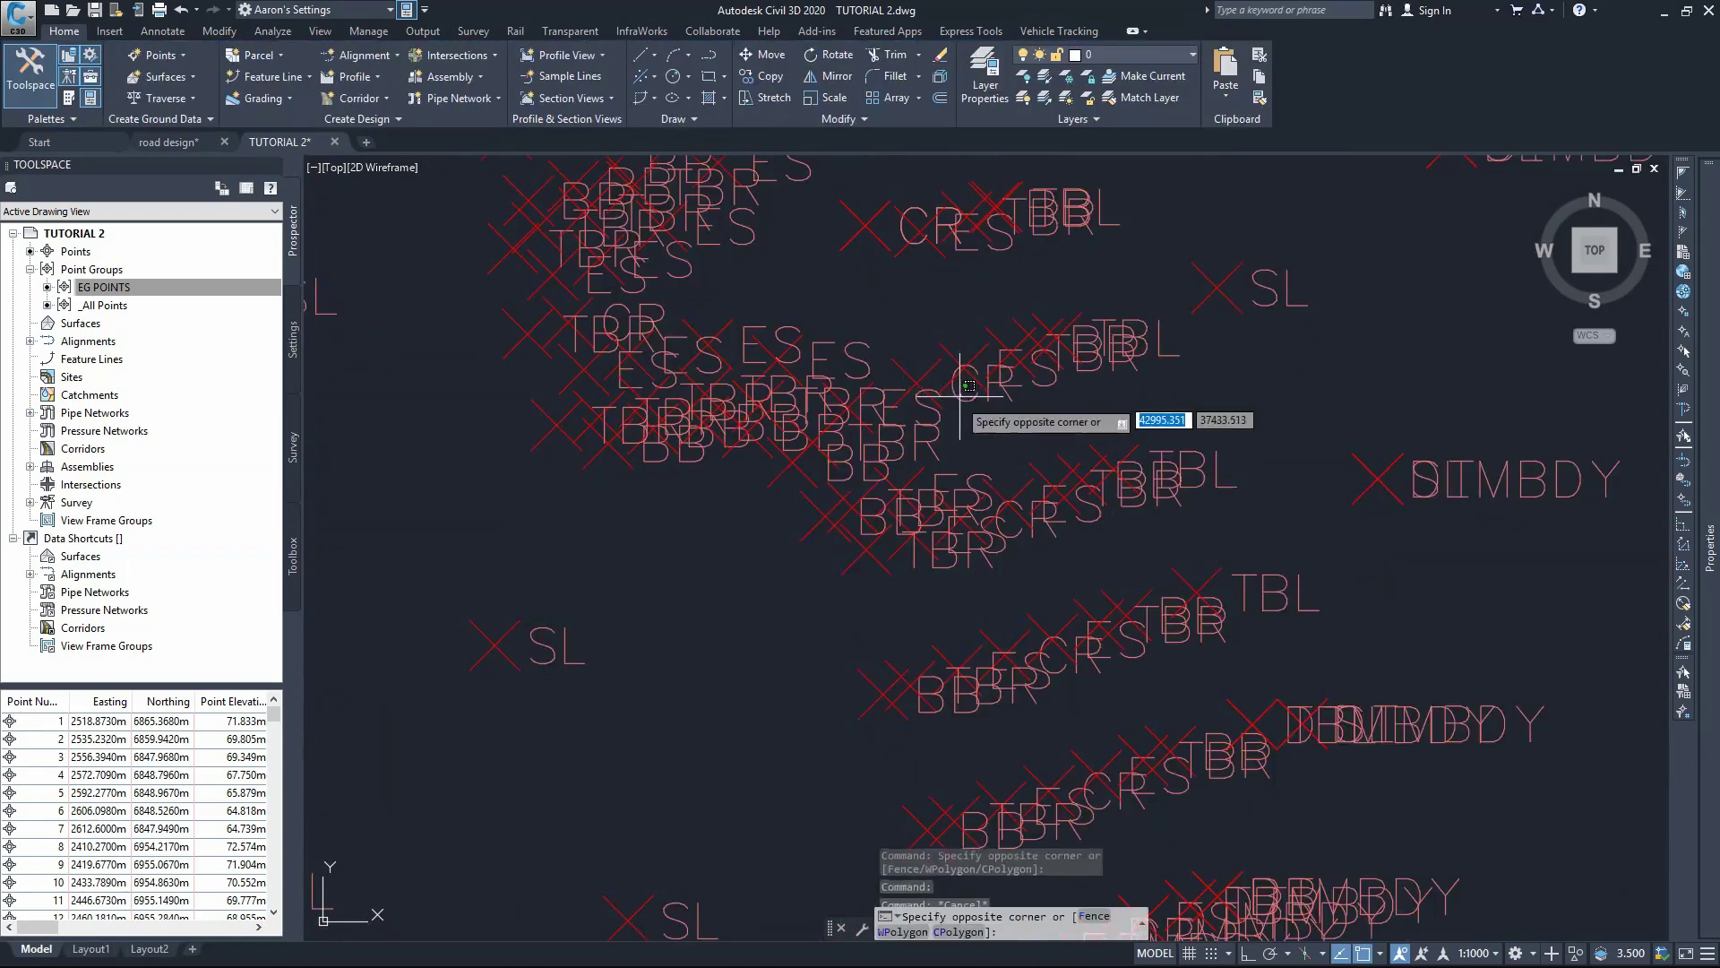
left_click(921, 384)
left_click(999, 451)
key("Escape")
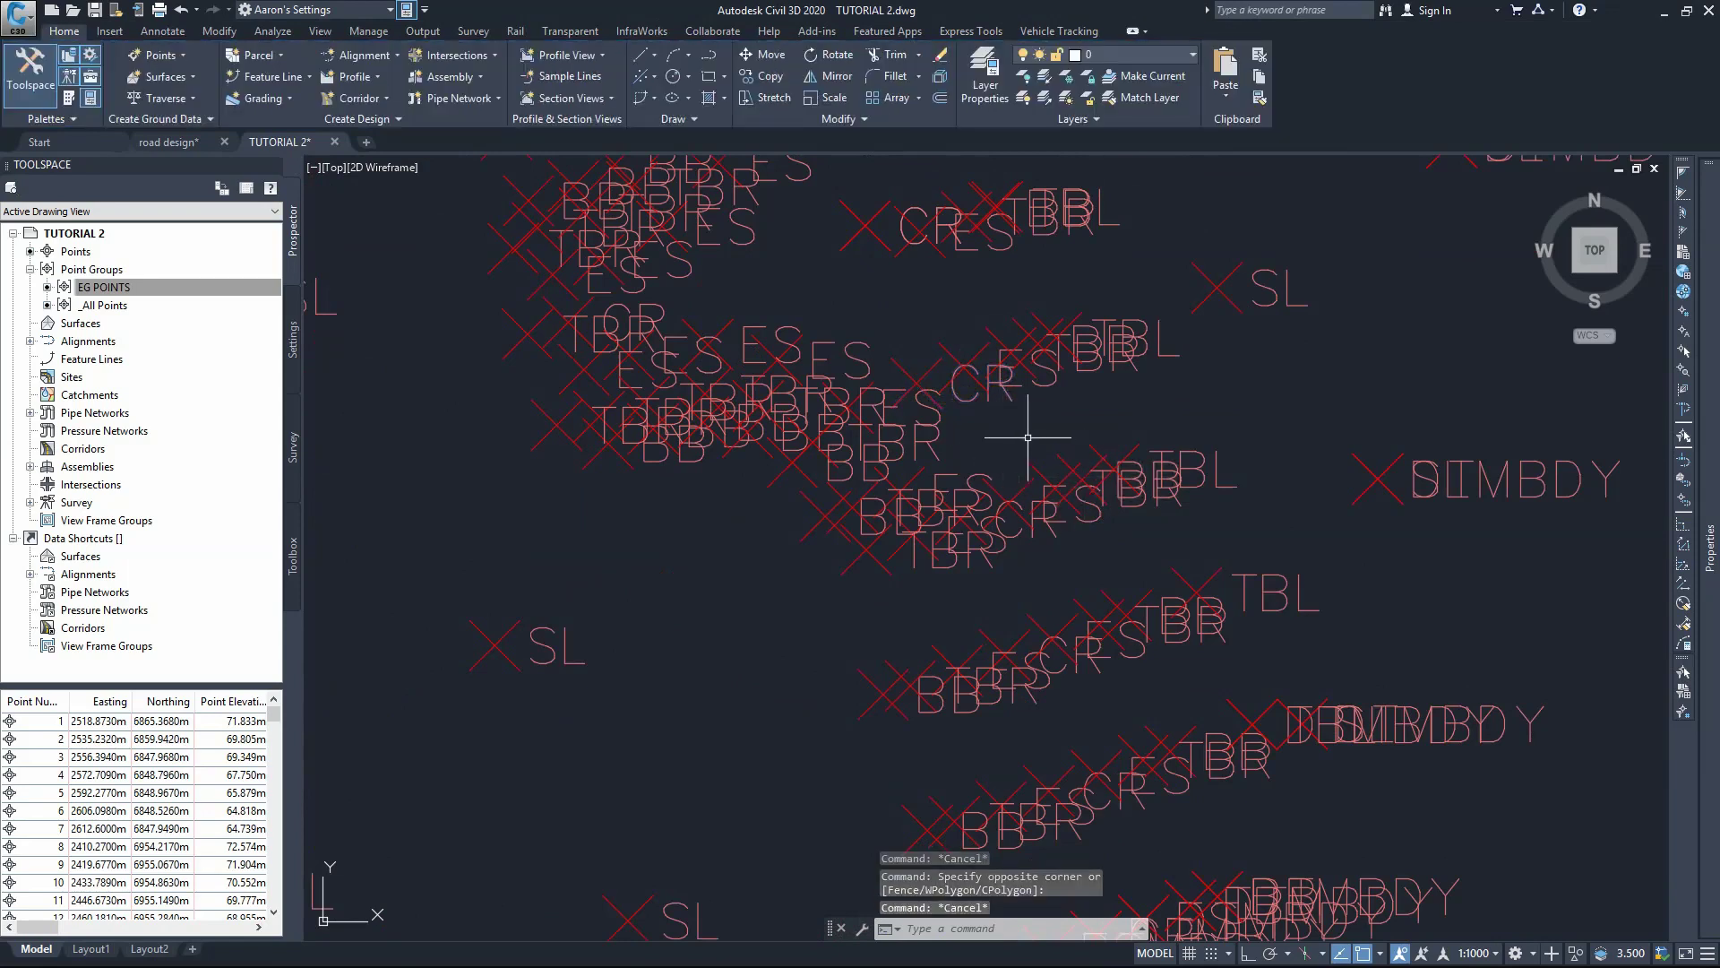
scroll(996, 454, "down", 6)
scroll(986, 361, "down", 5)
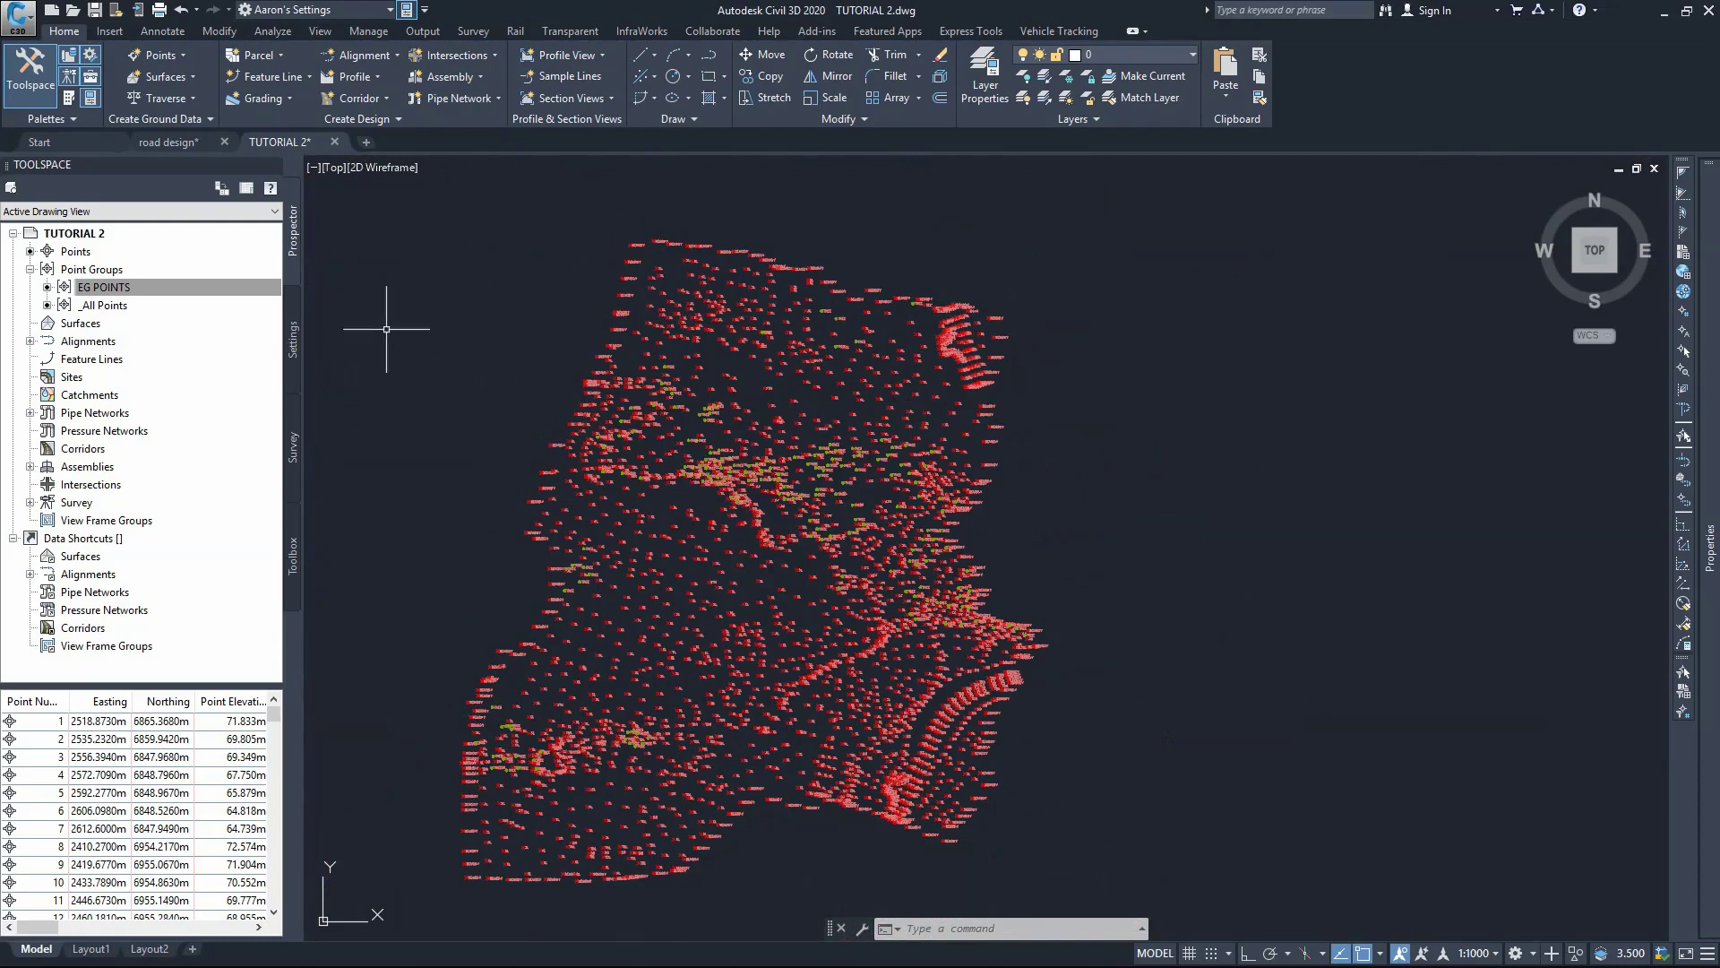
Create the EXISTING ROADS CROWN group including points with raw description matching CR.
left_click(100, 285)
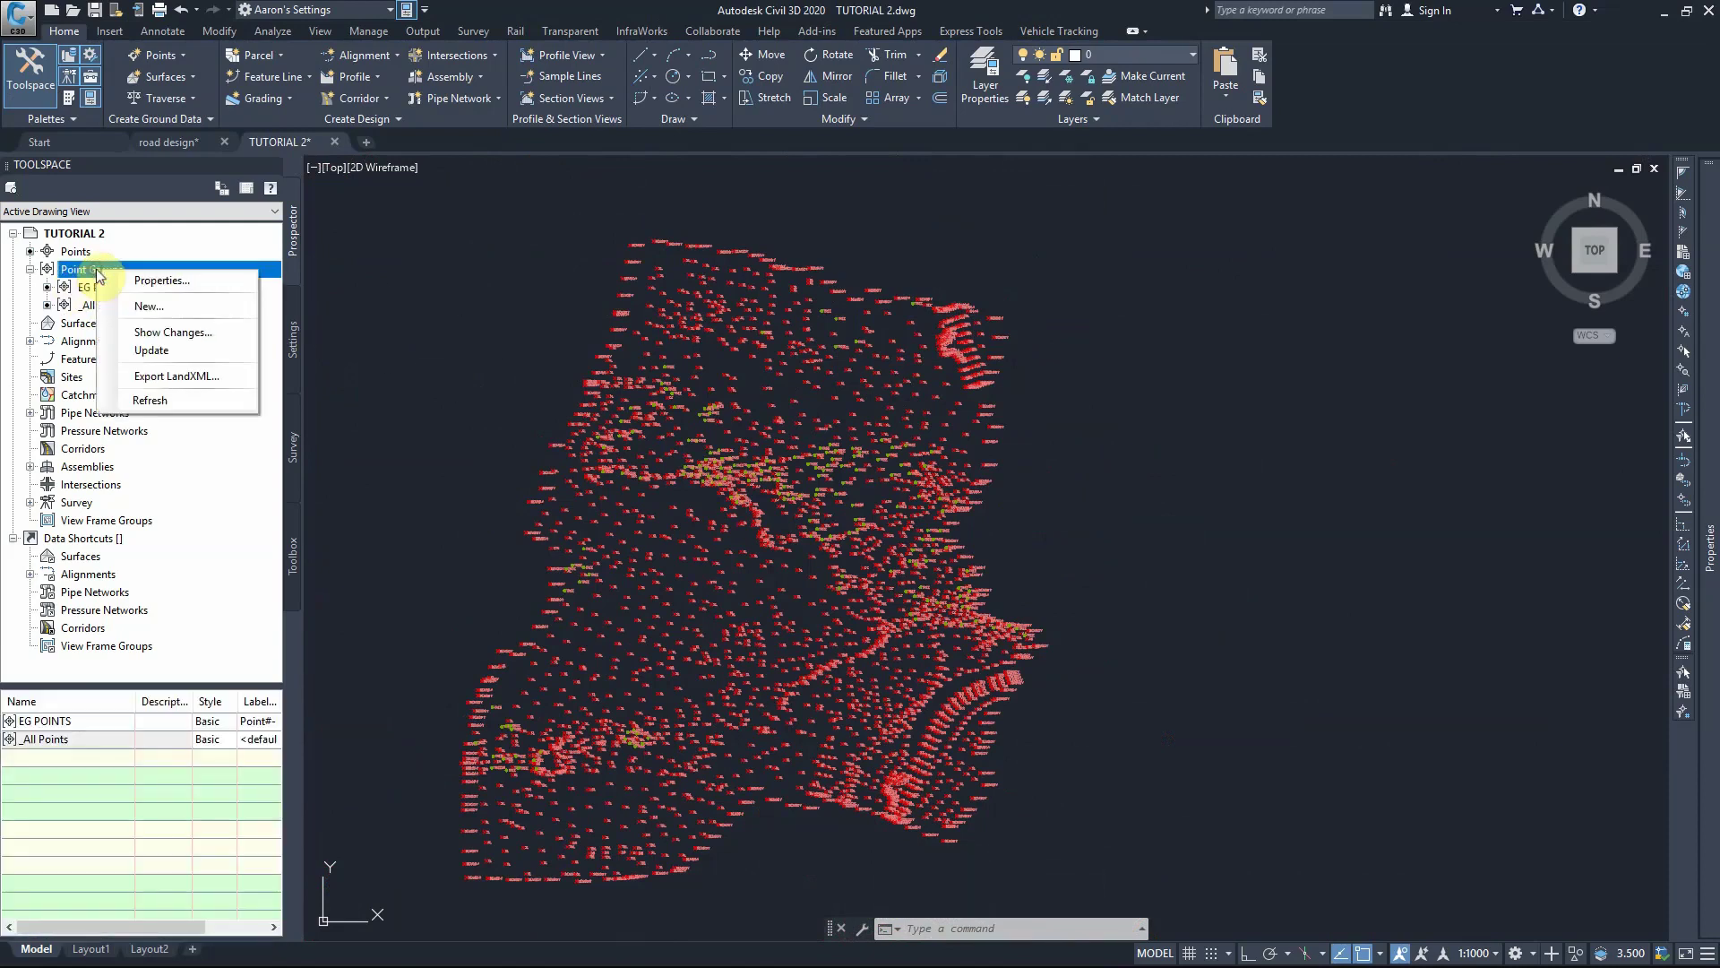
left_click(149, 306)
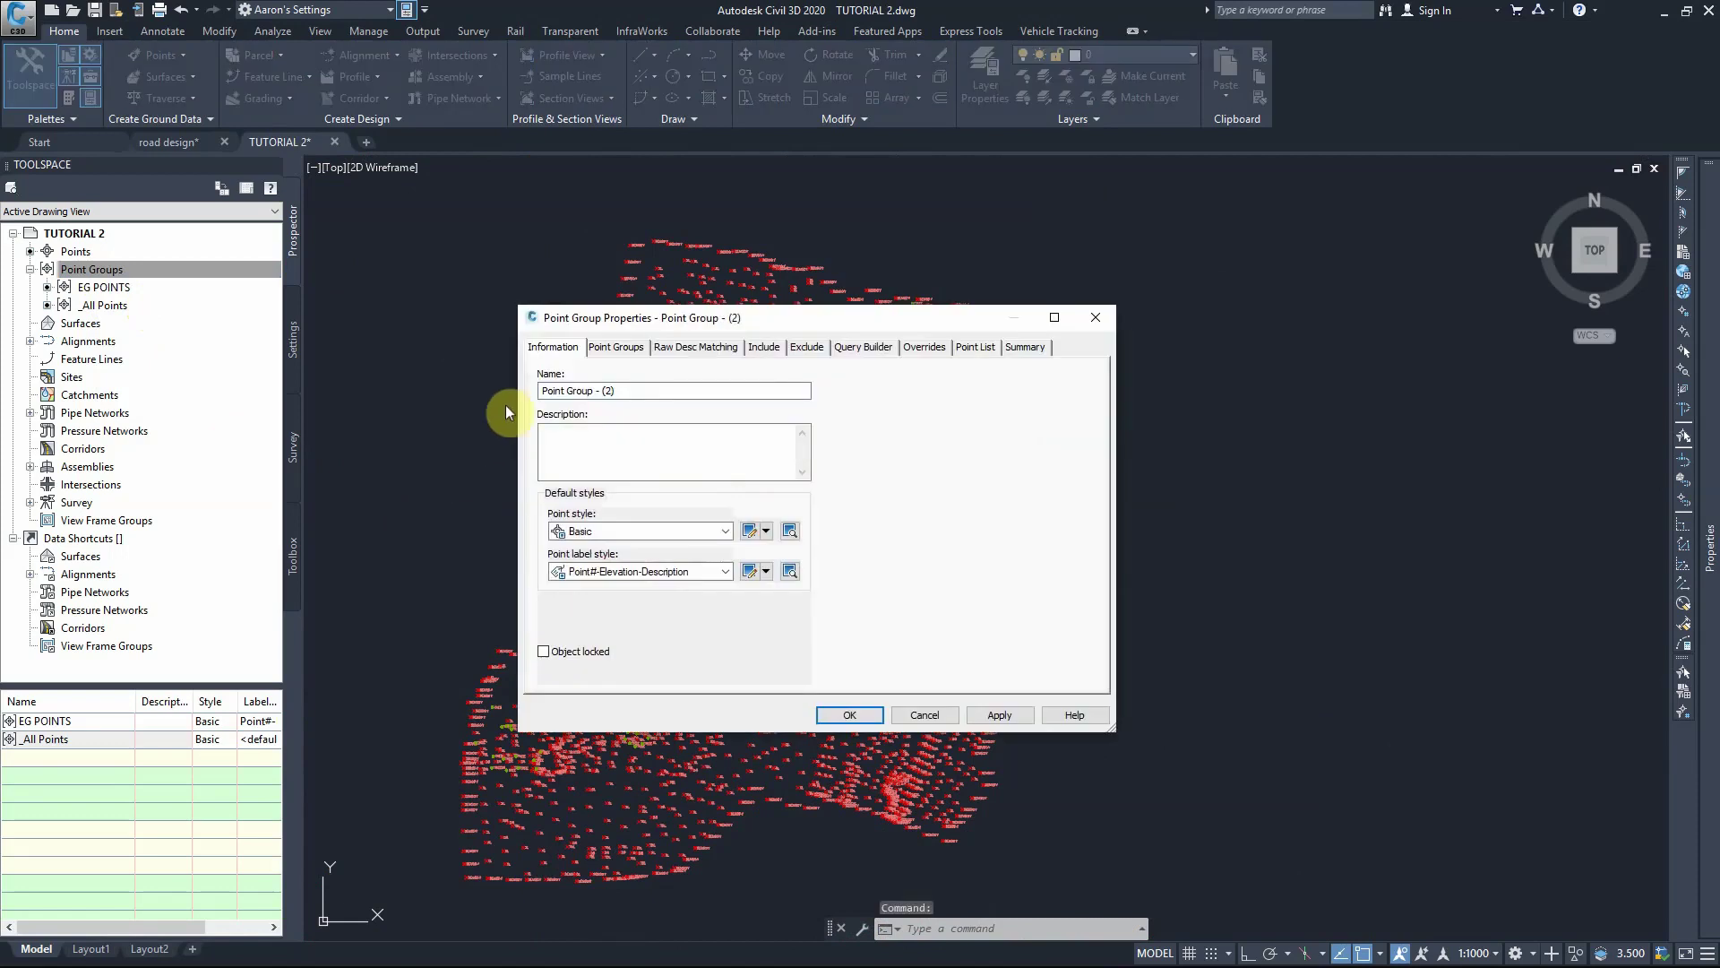
left_click(630, 387)
type("EXISTING ROADS CROWN")
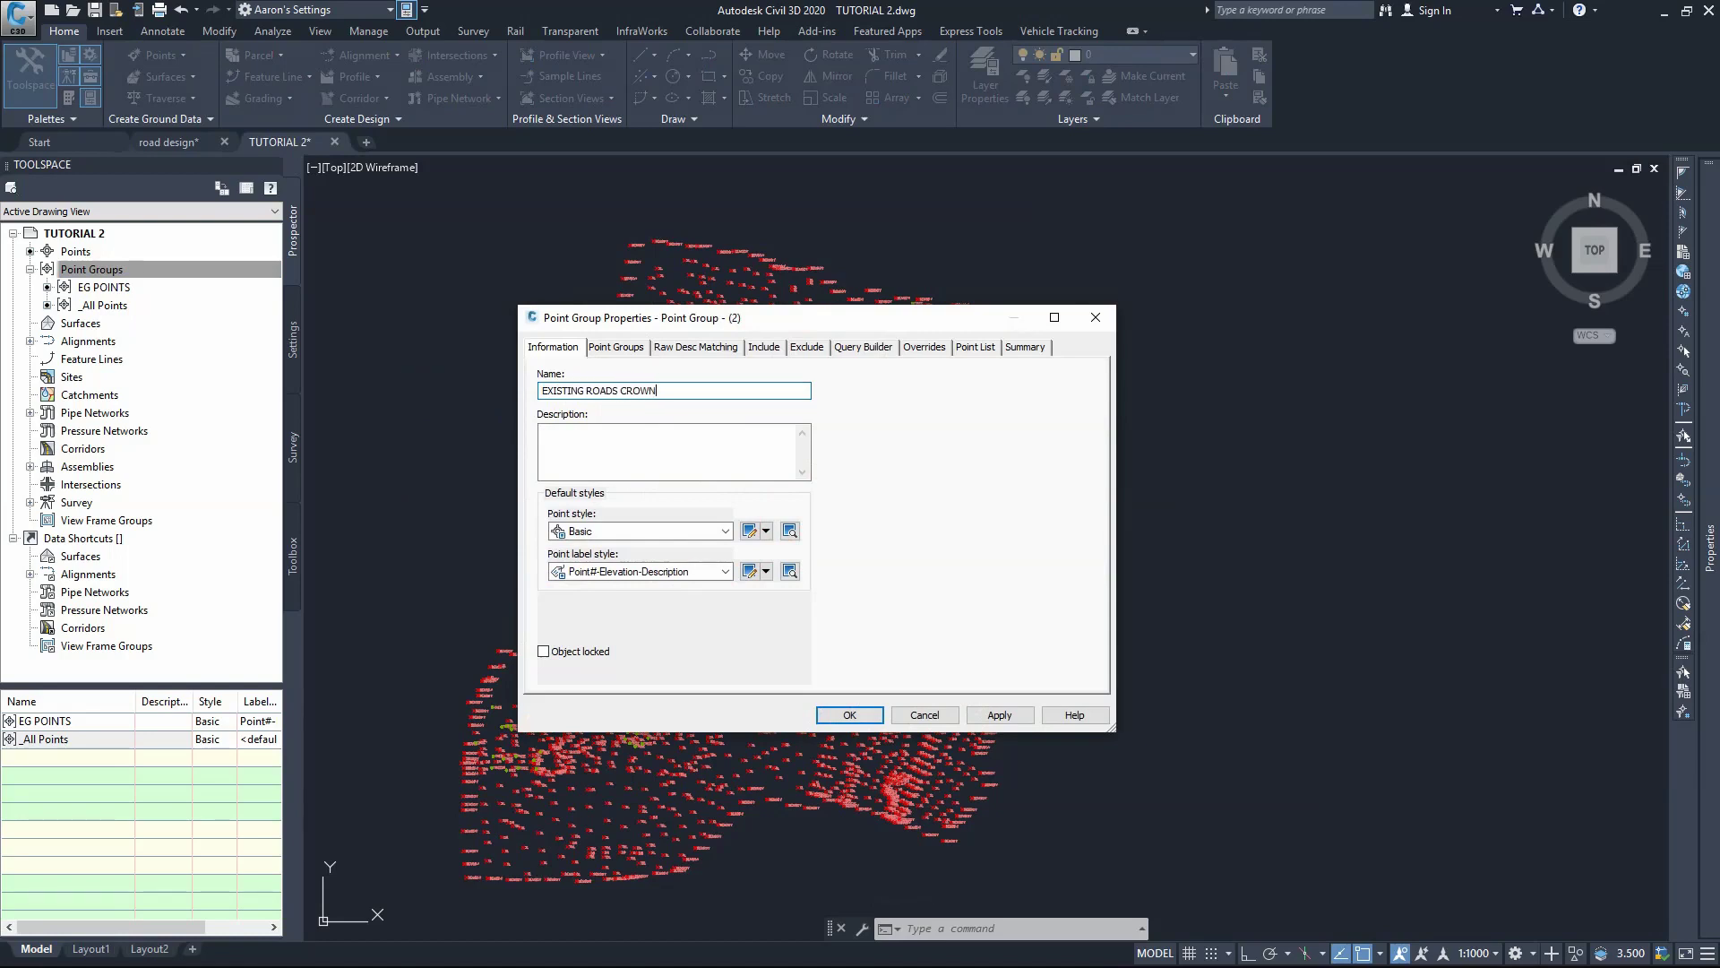
left_click(762, 348)
left_click(543, 507)
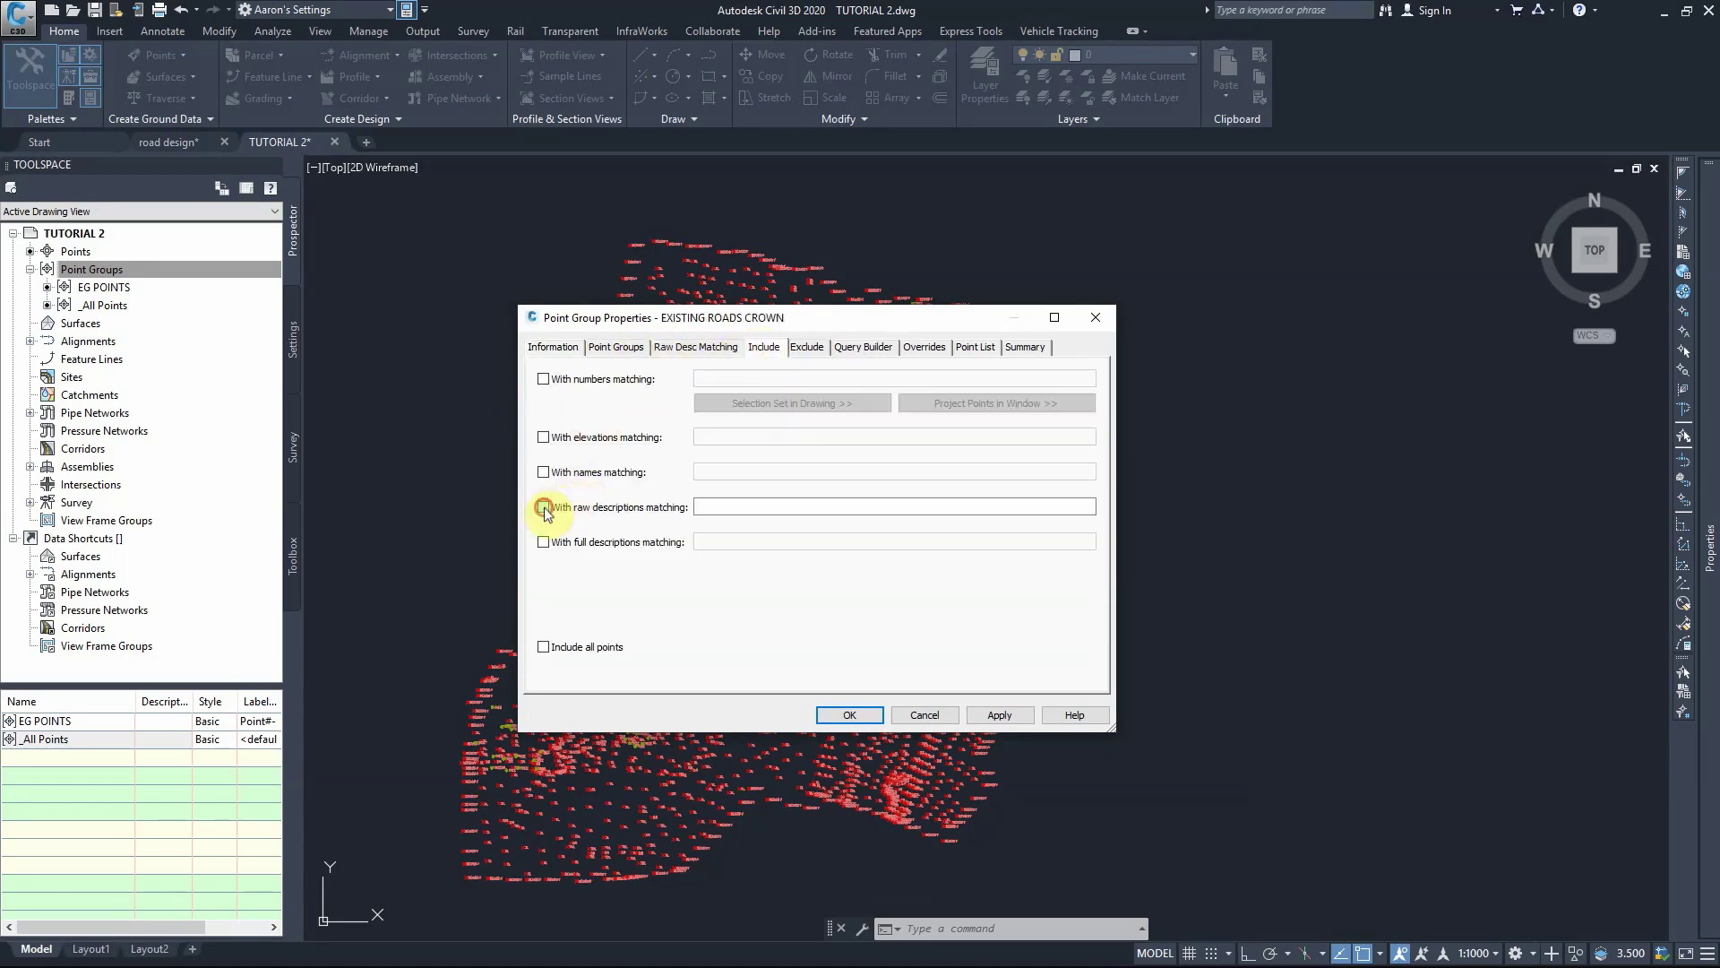
left_click(708, 508)
type("CR")
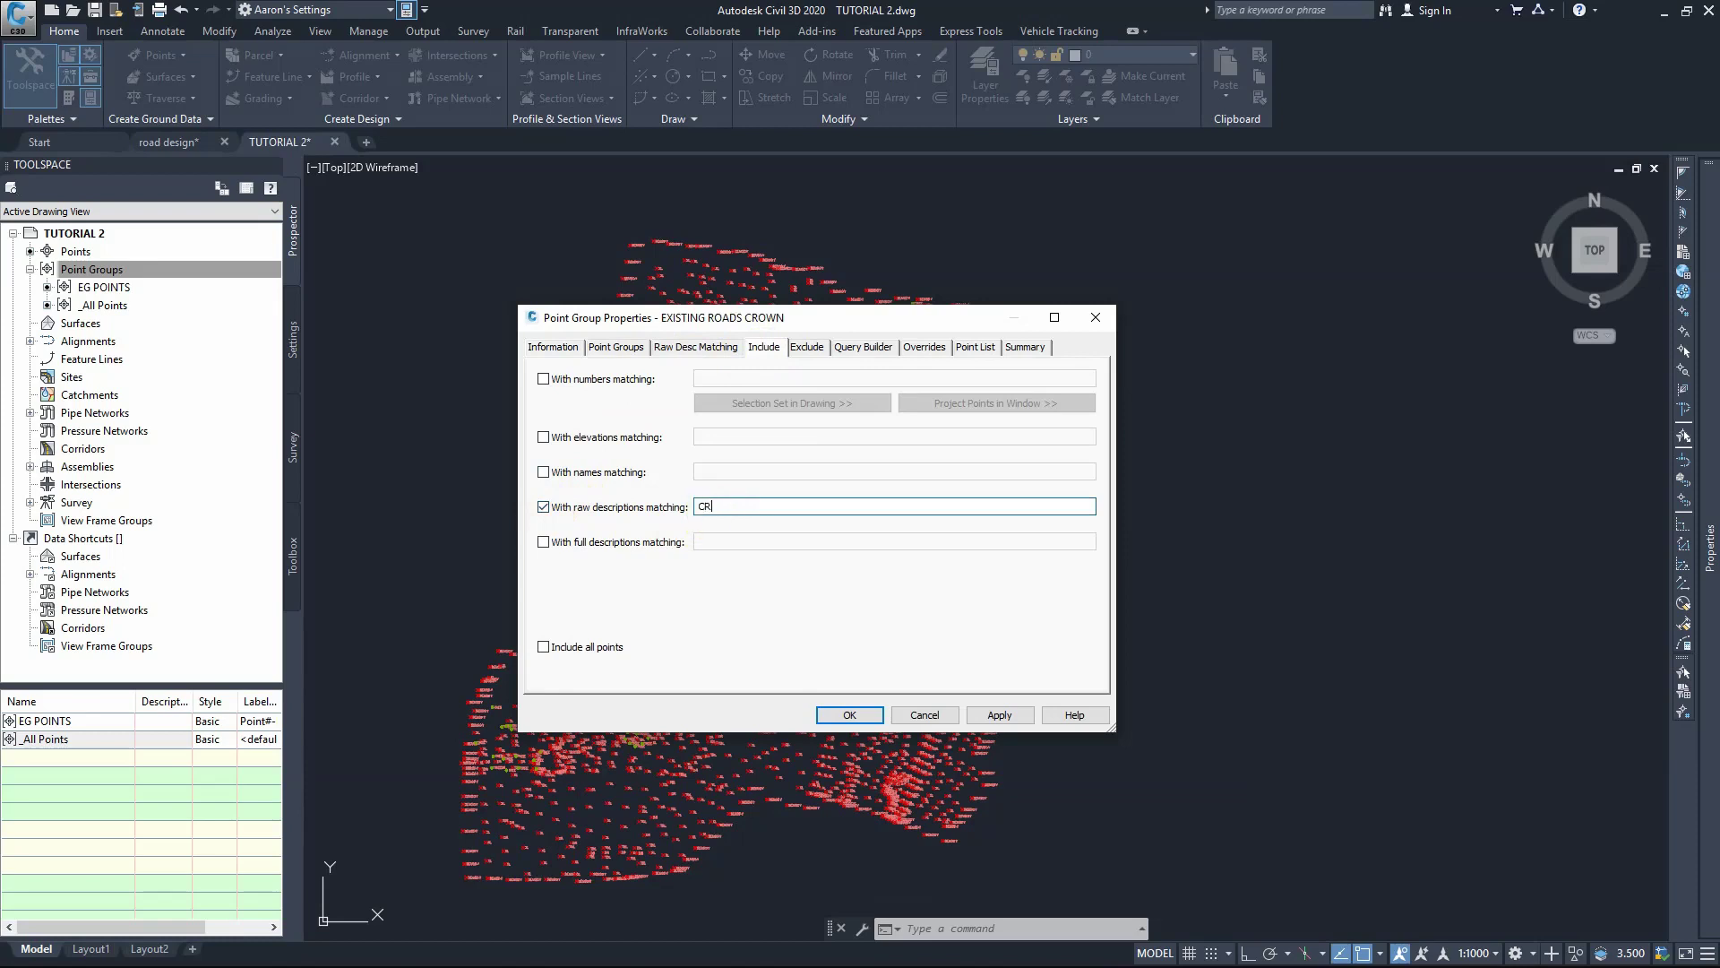
left_click(998, 714)
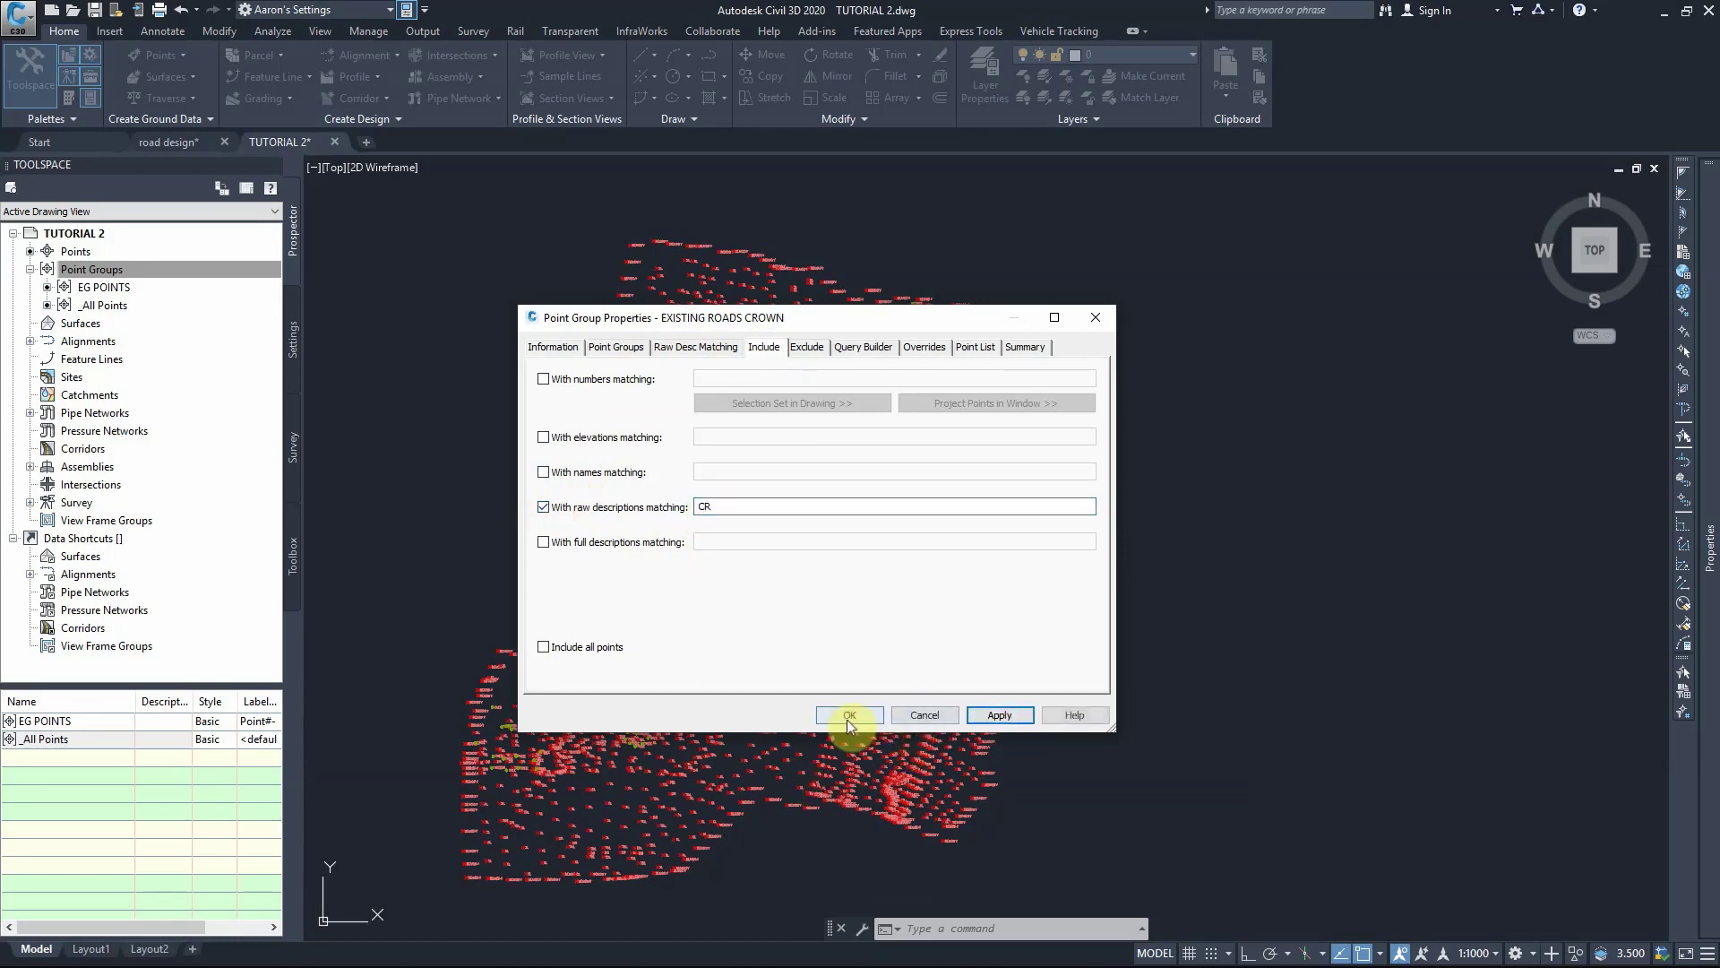
left_click(849, 715)
right_click(93, 270)
left_click(88, 287)
right_click(88, 287)
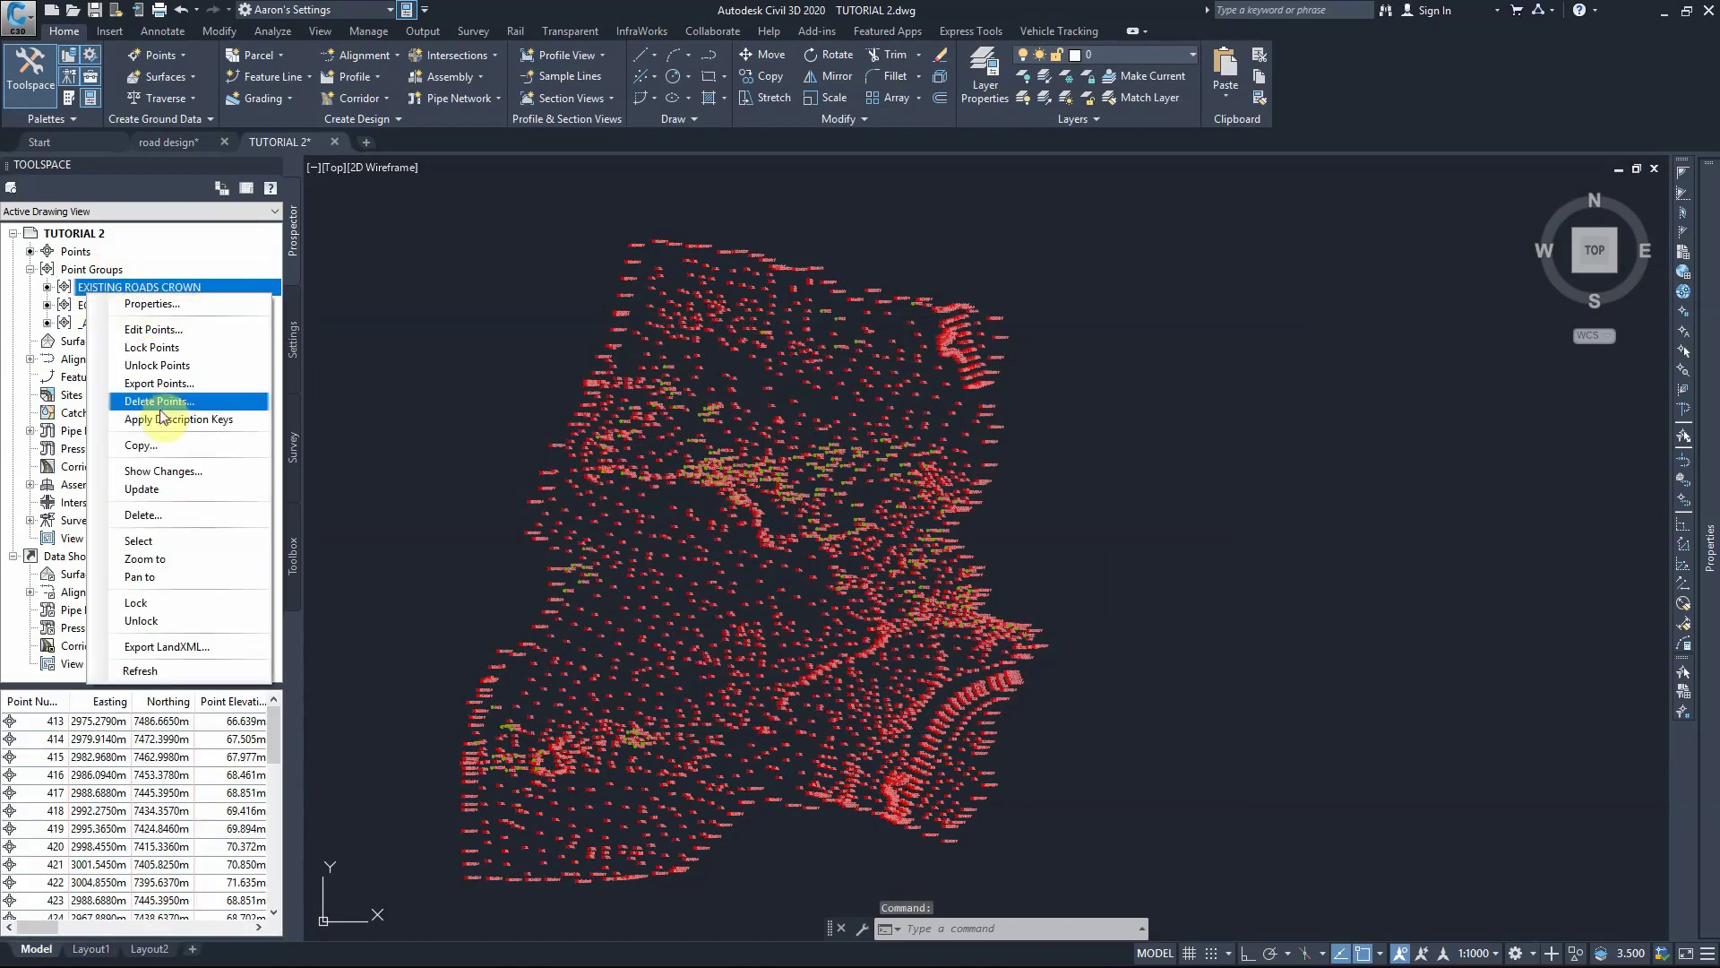
left_click(171, 541)
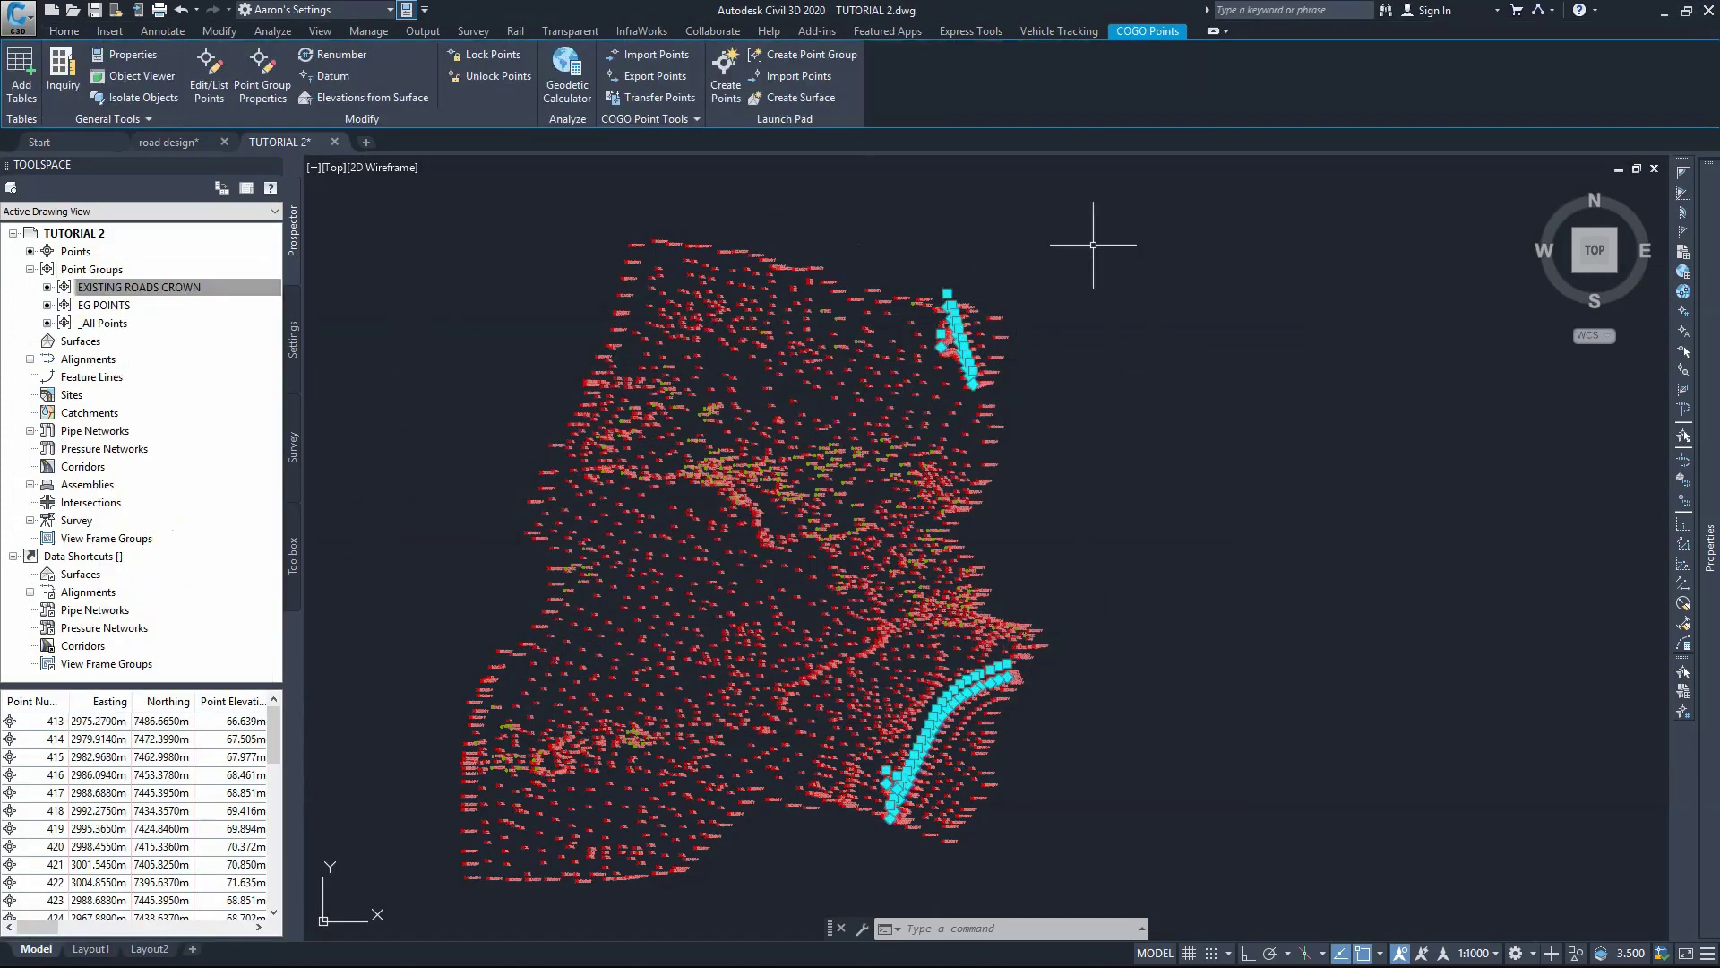
key("Escape")
scroll(896, 277, "up", 5)
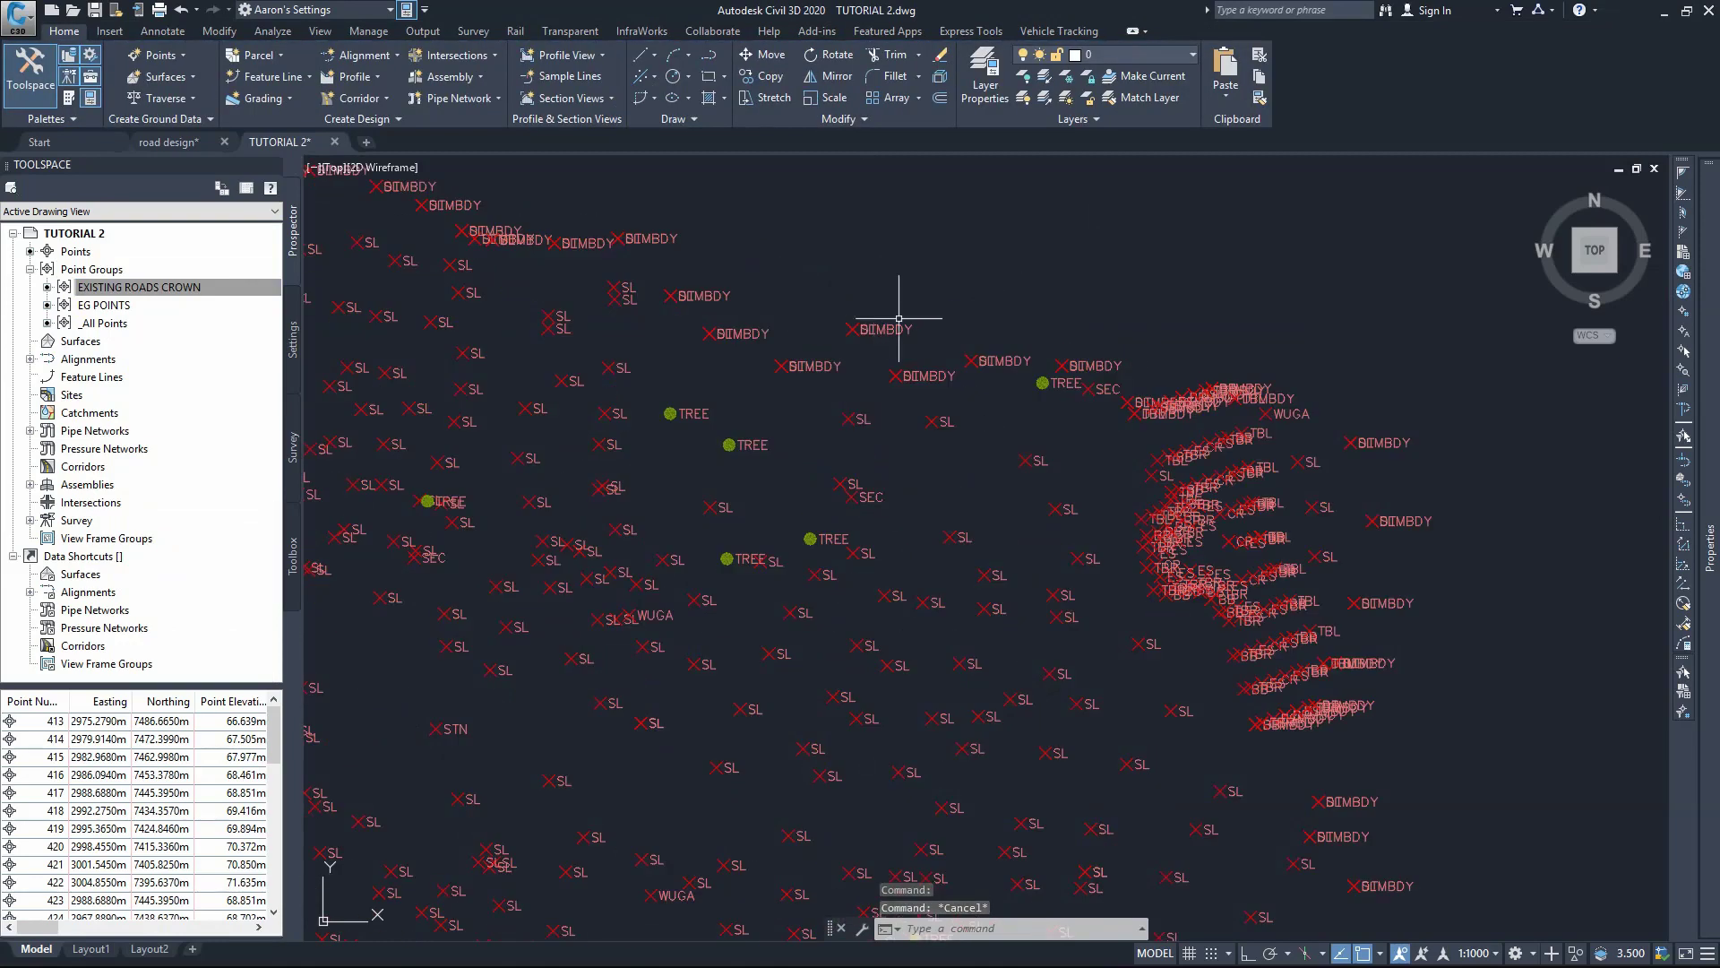
scroll(898, 318, "up", 5)
left_click(961, 257)
left_click(916, 353)
scroll(833, 363, "up", 3)
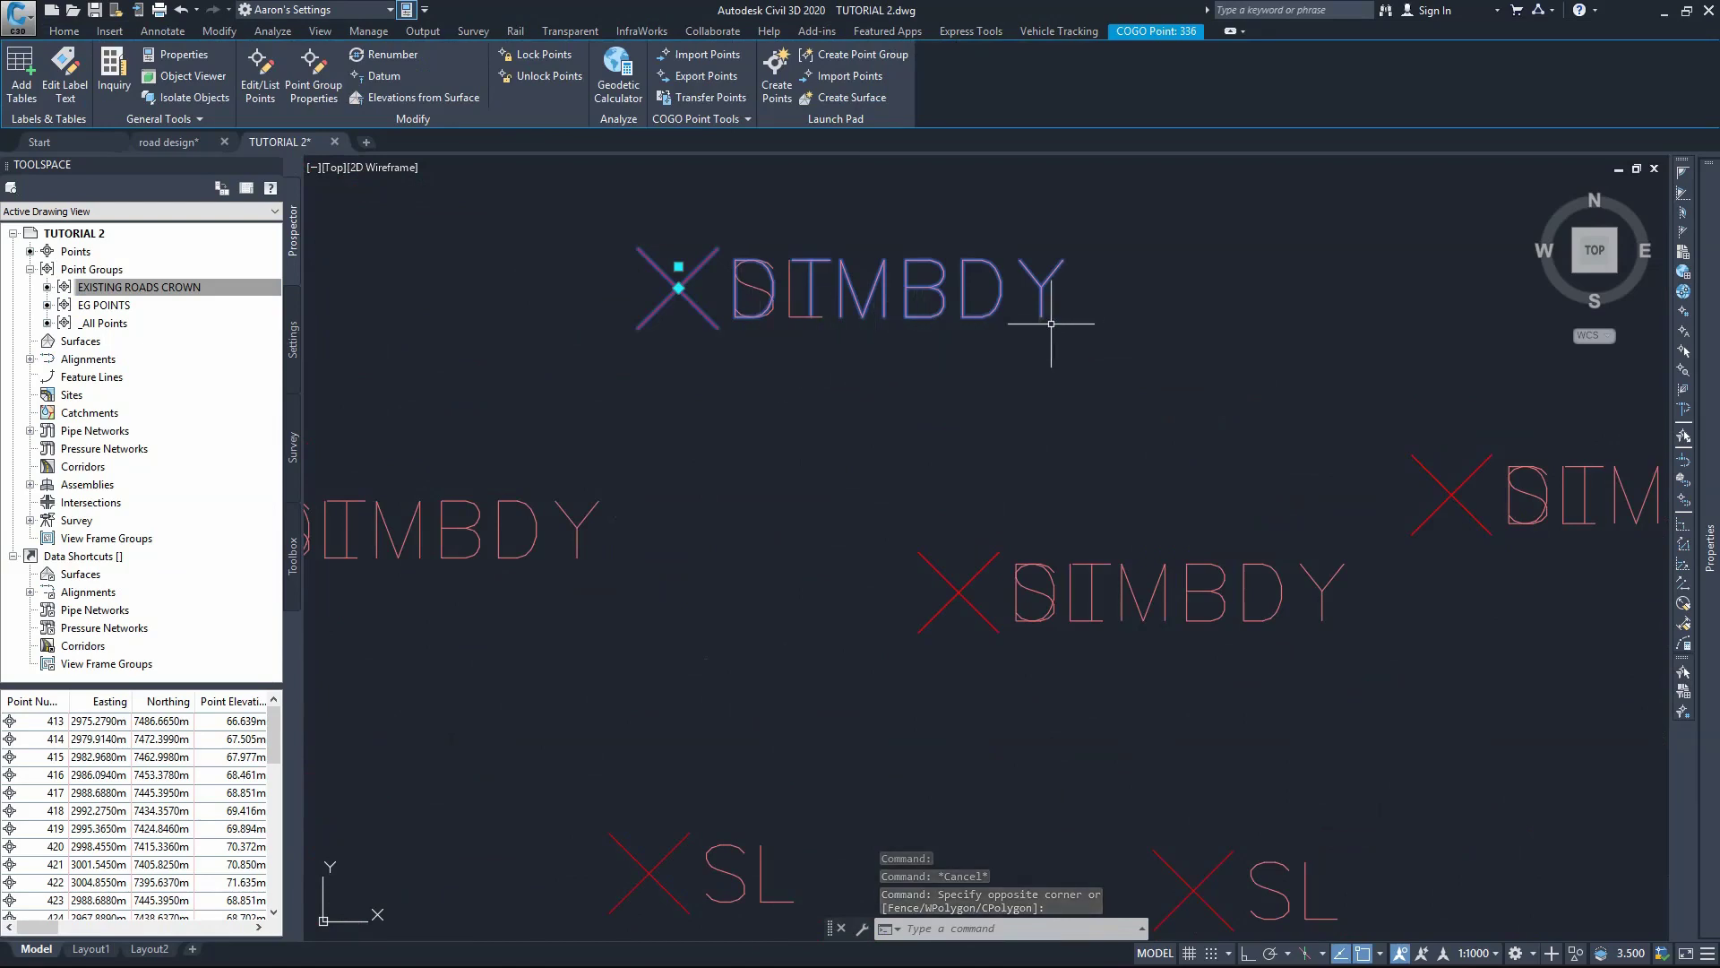
scroll(976, 345, "down", 10)
scroll(968, 276, "down", 6)
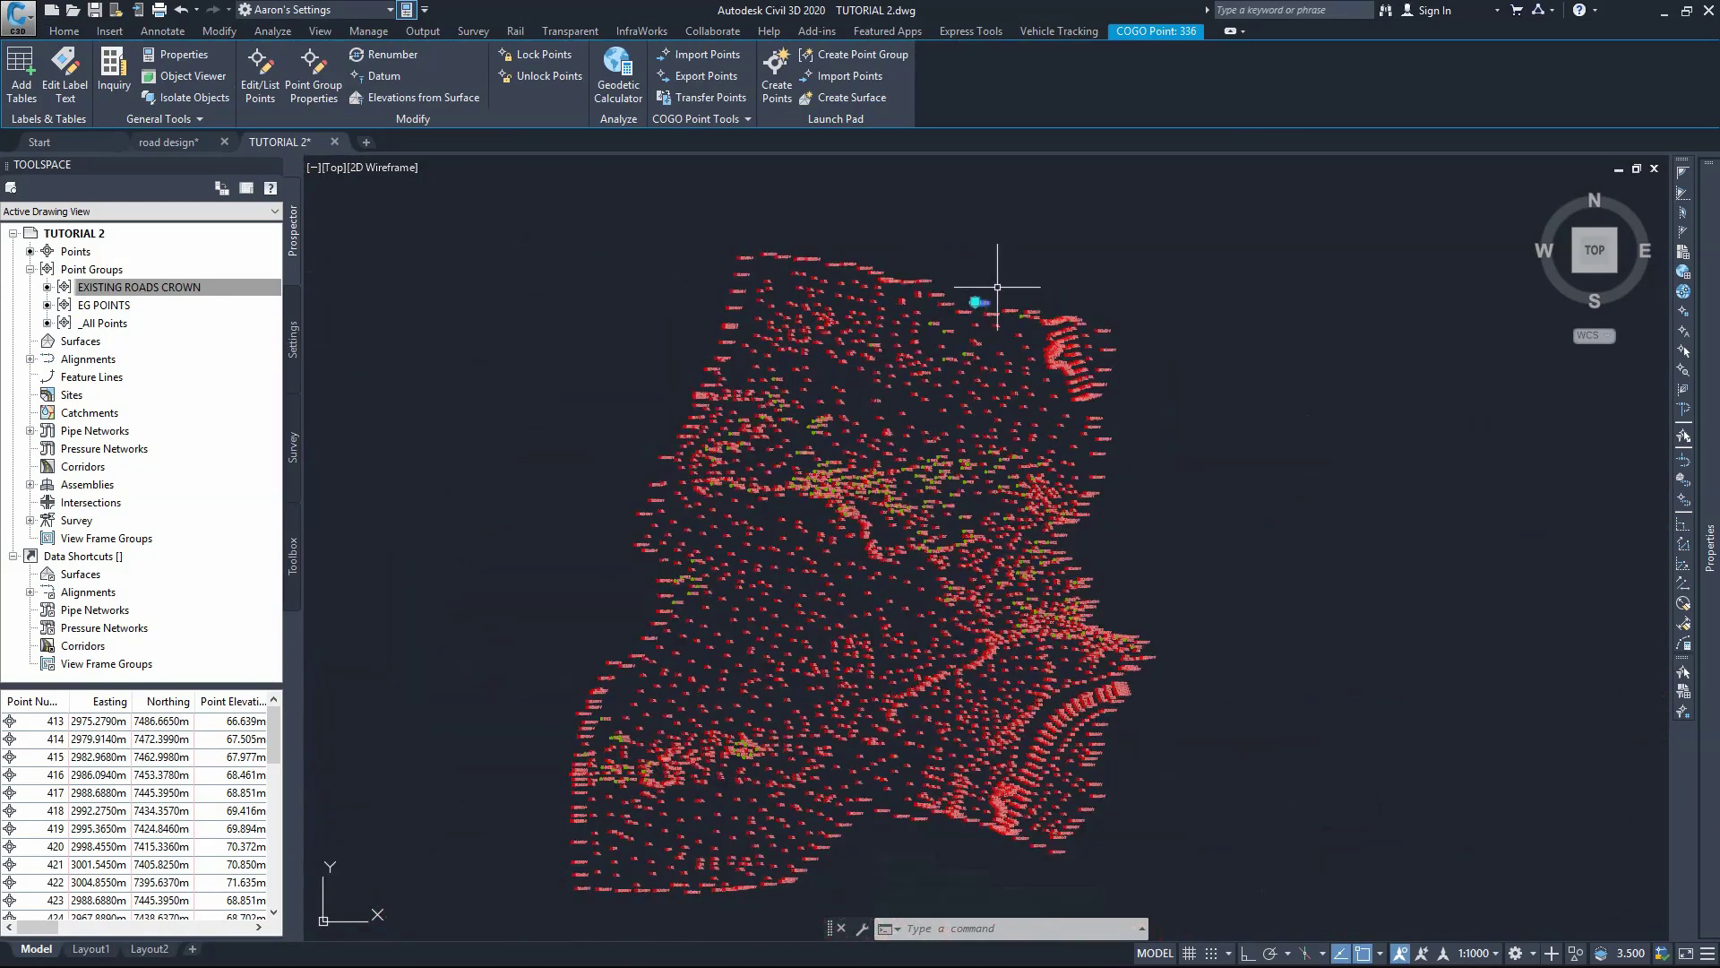
key("Escape")
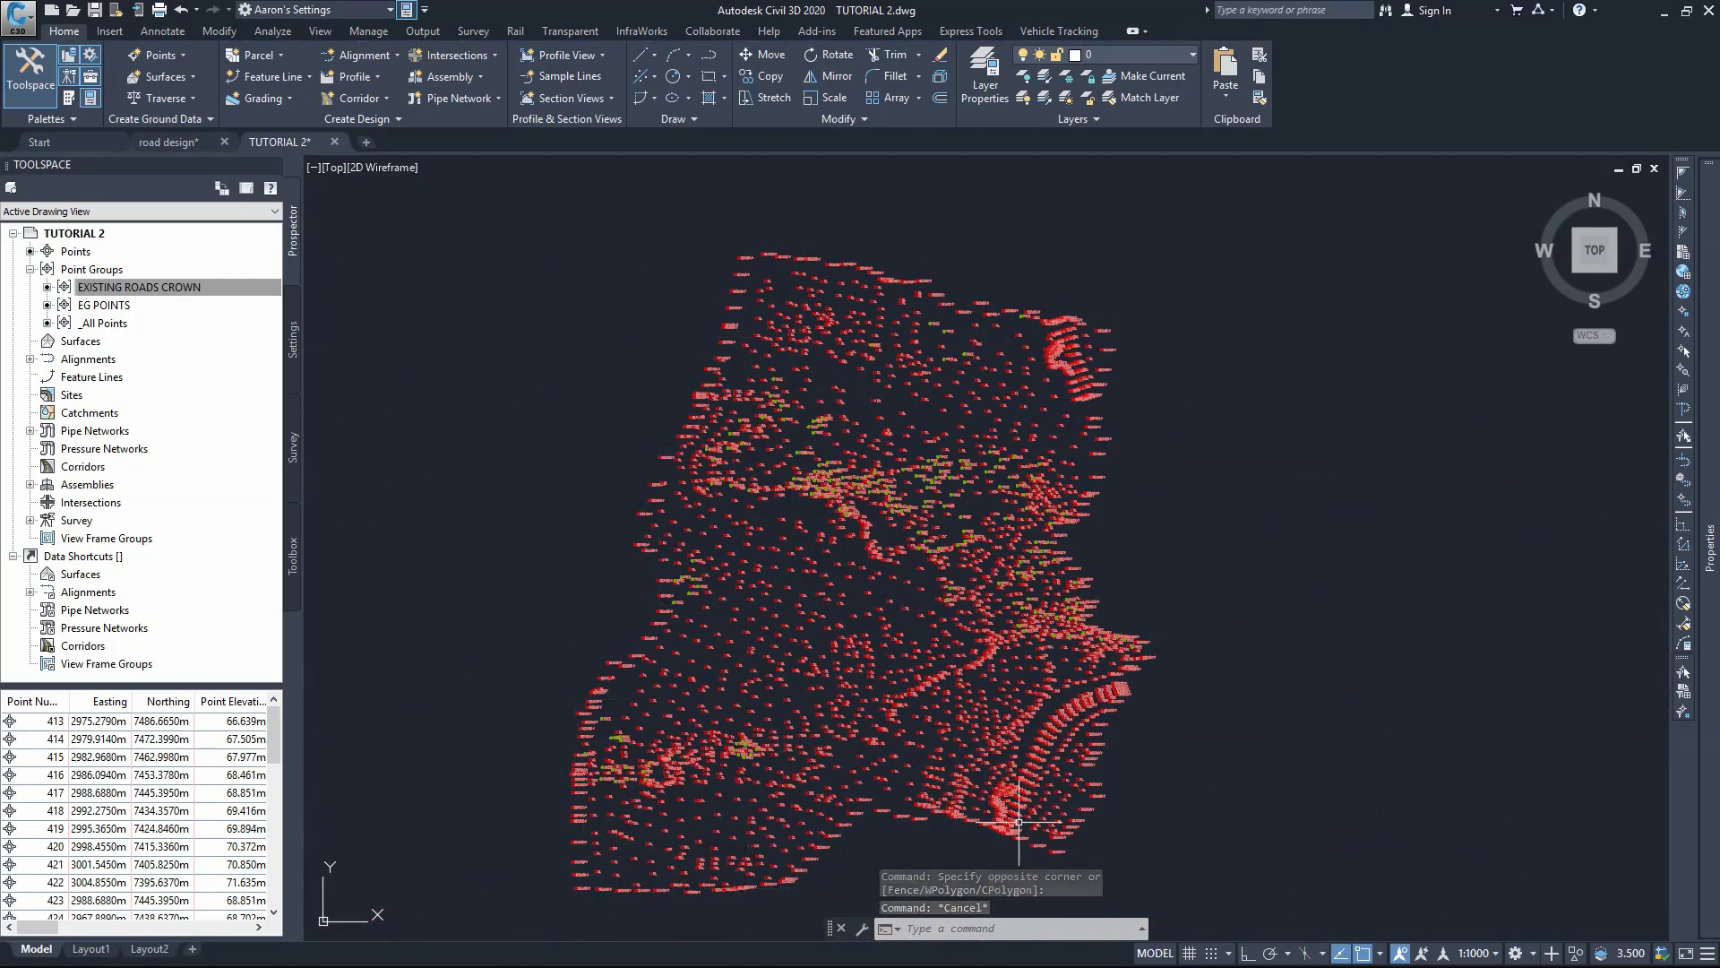
Create a BDRY point group filtered to raw descriptions matching DTM*.
right_click(79, 269)
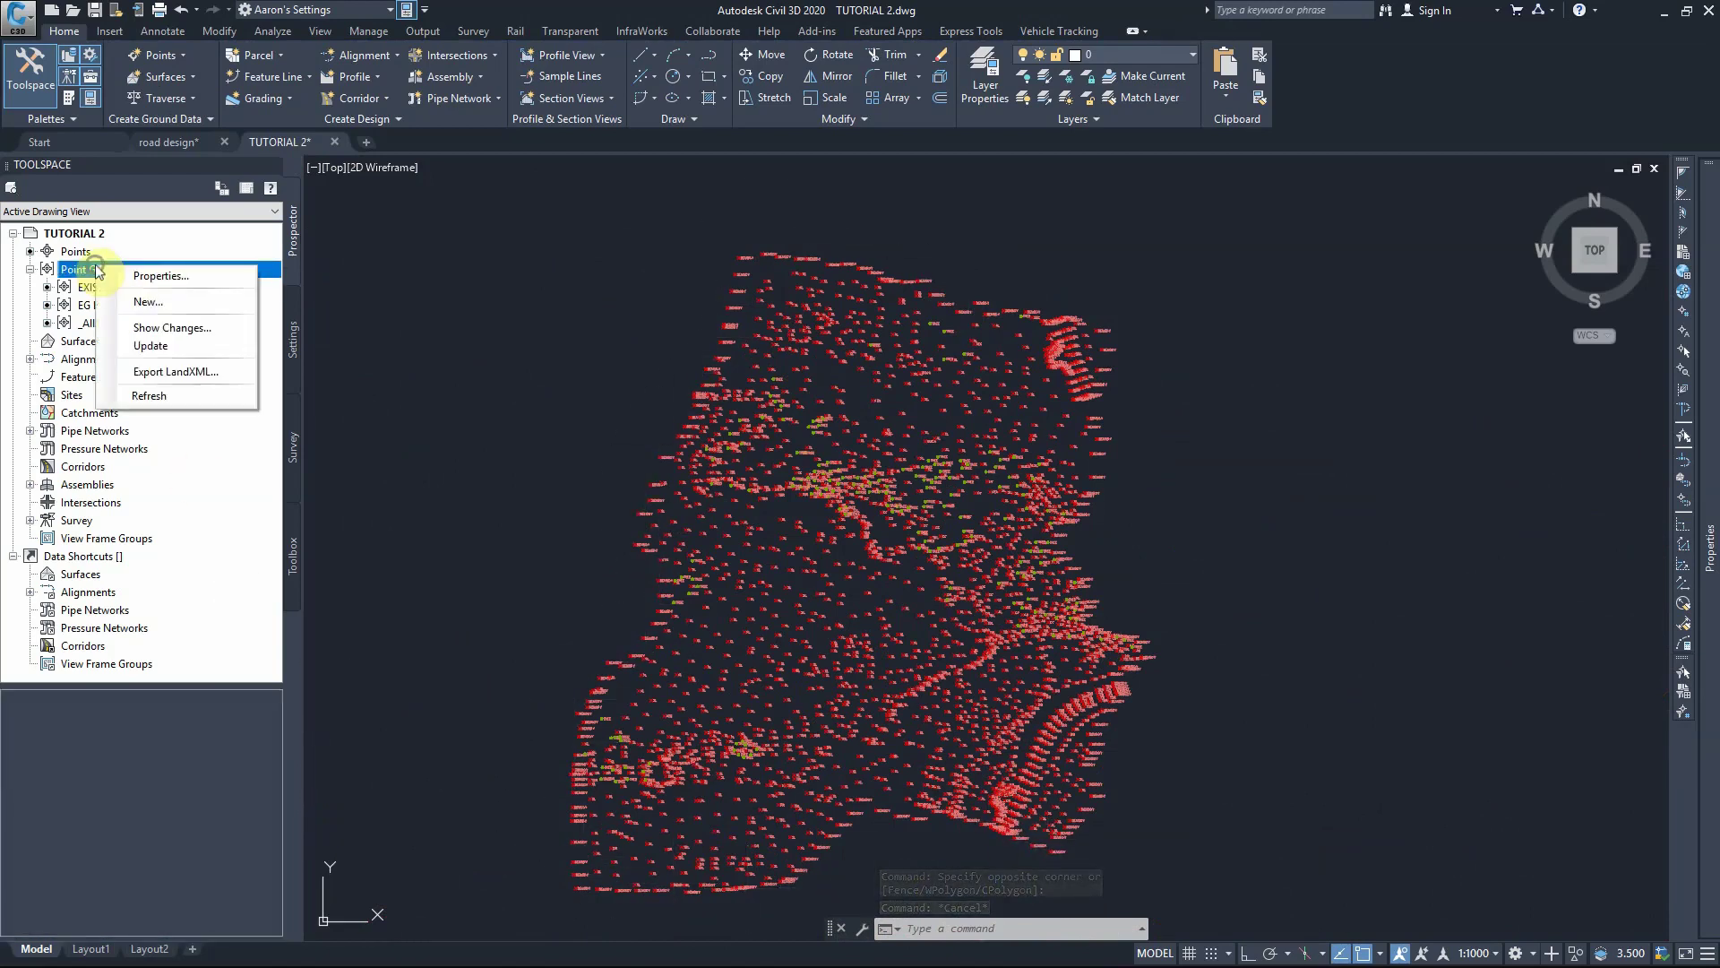
left_click(146, 304)
double_click(627, 392)
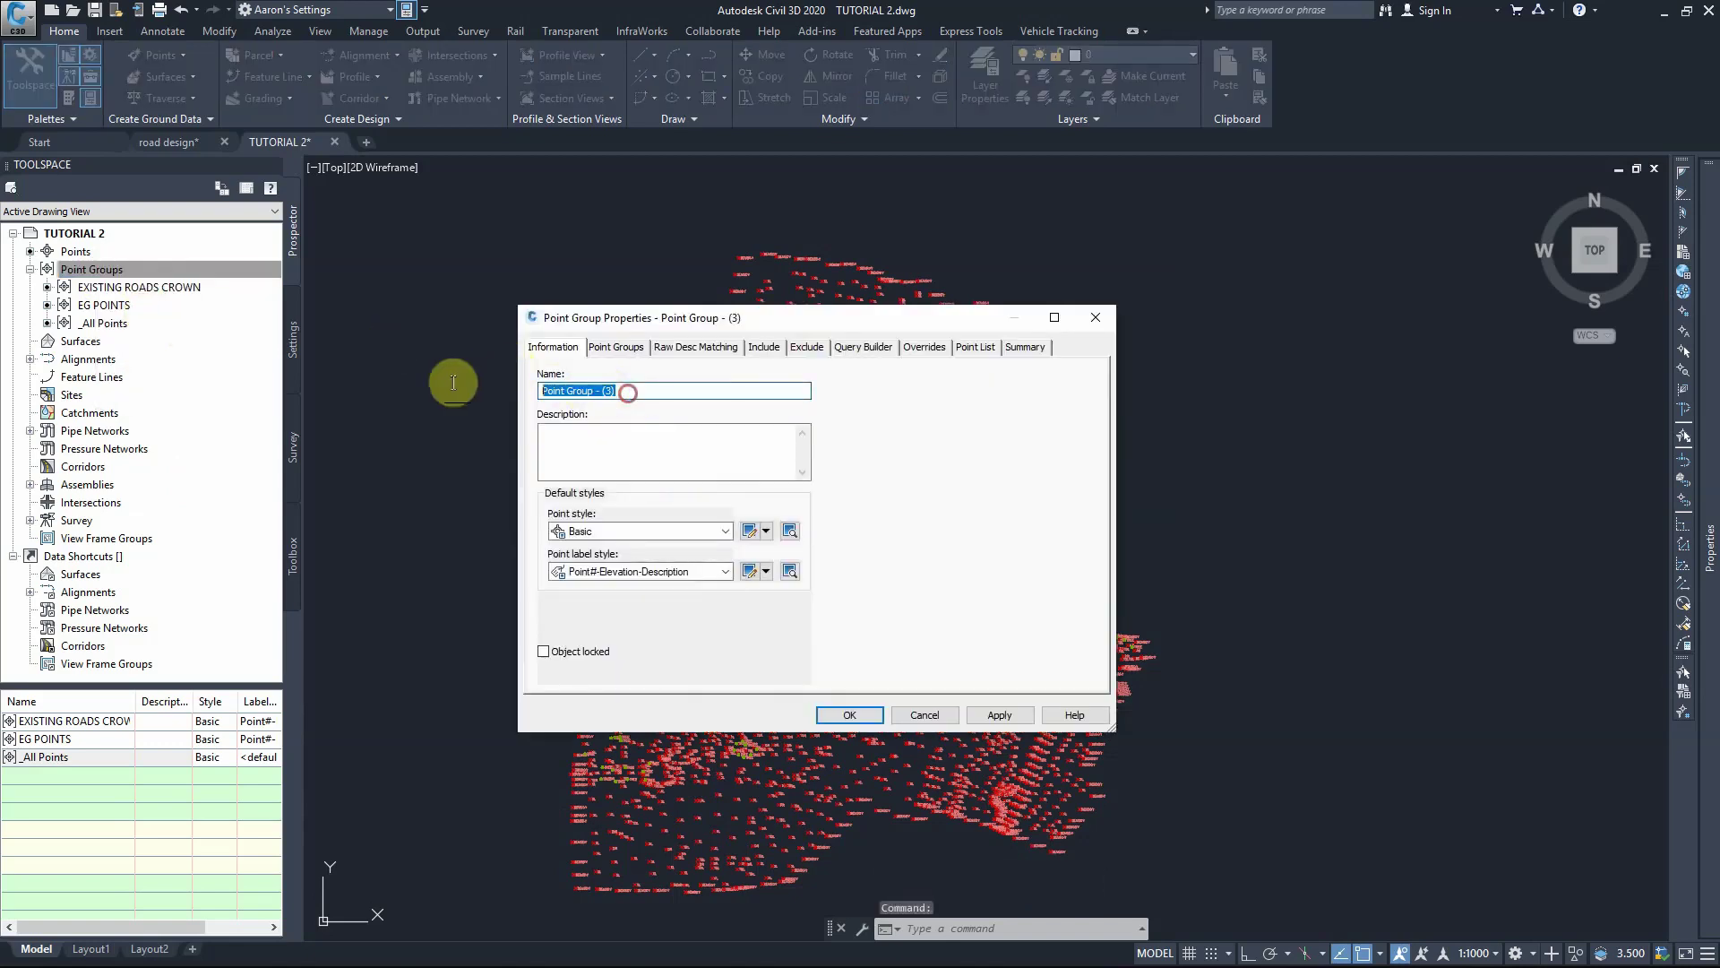
type("BDRY")
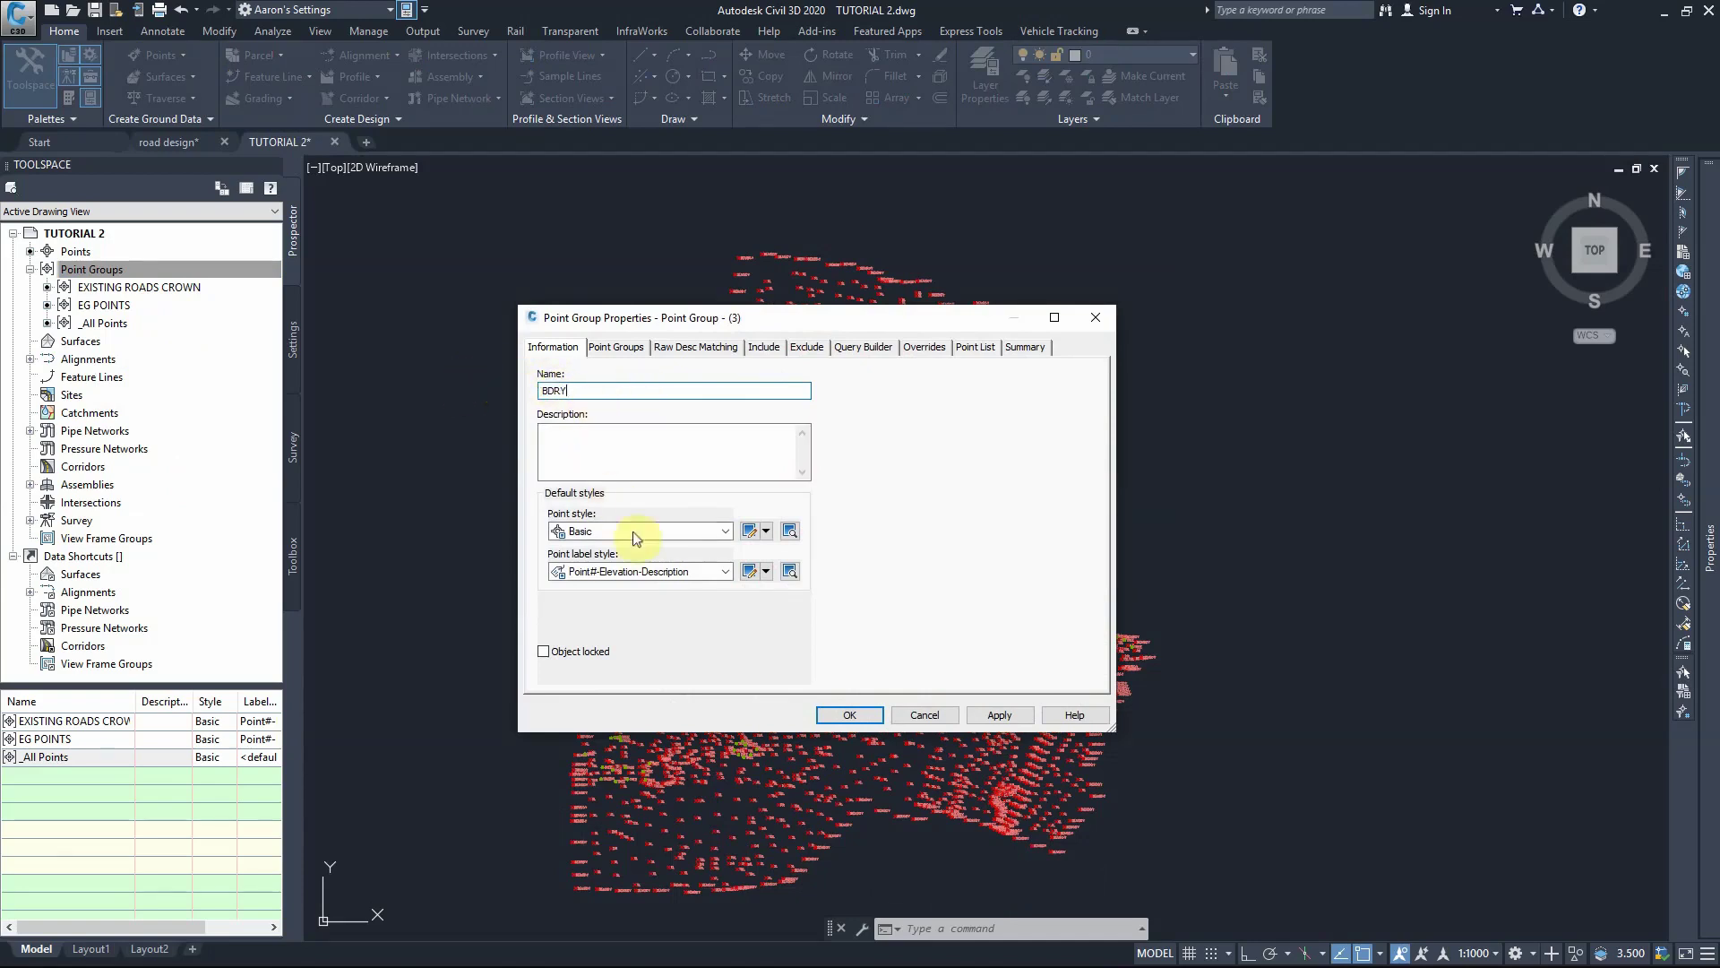
left_click(766, 353)
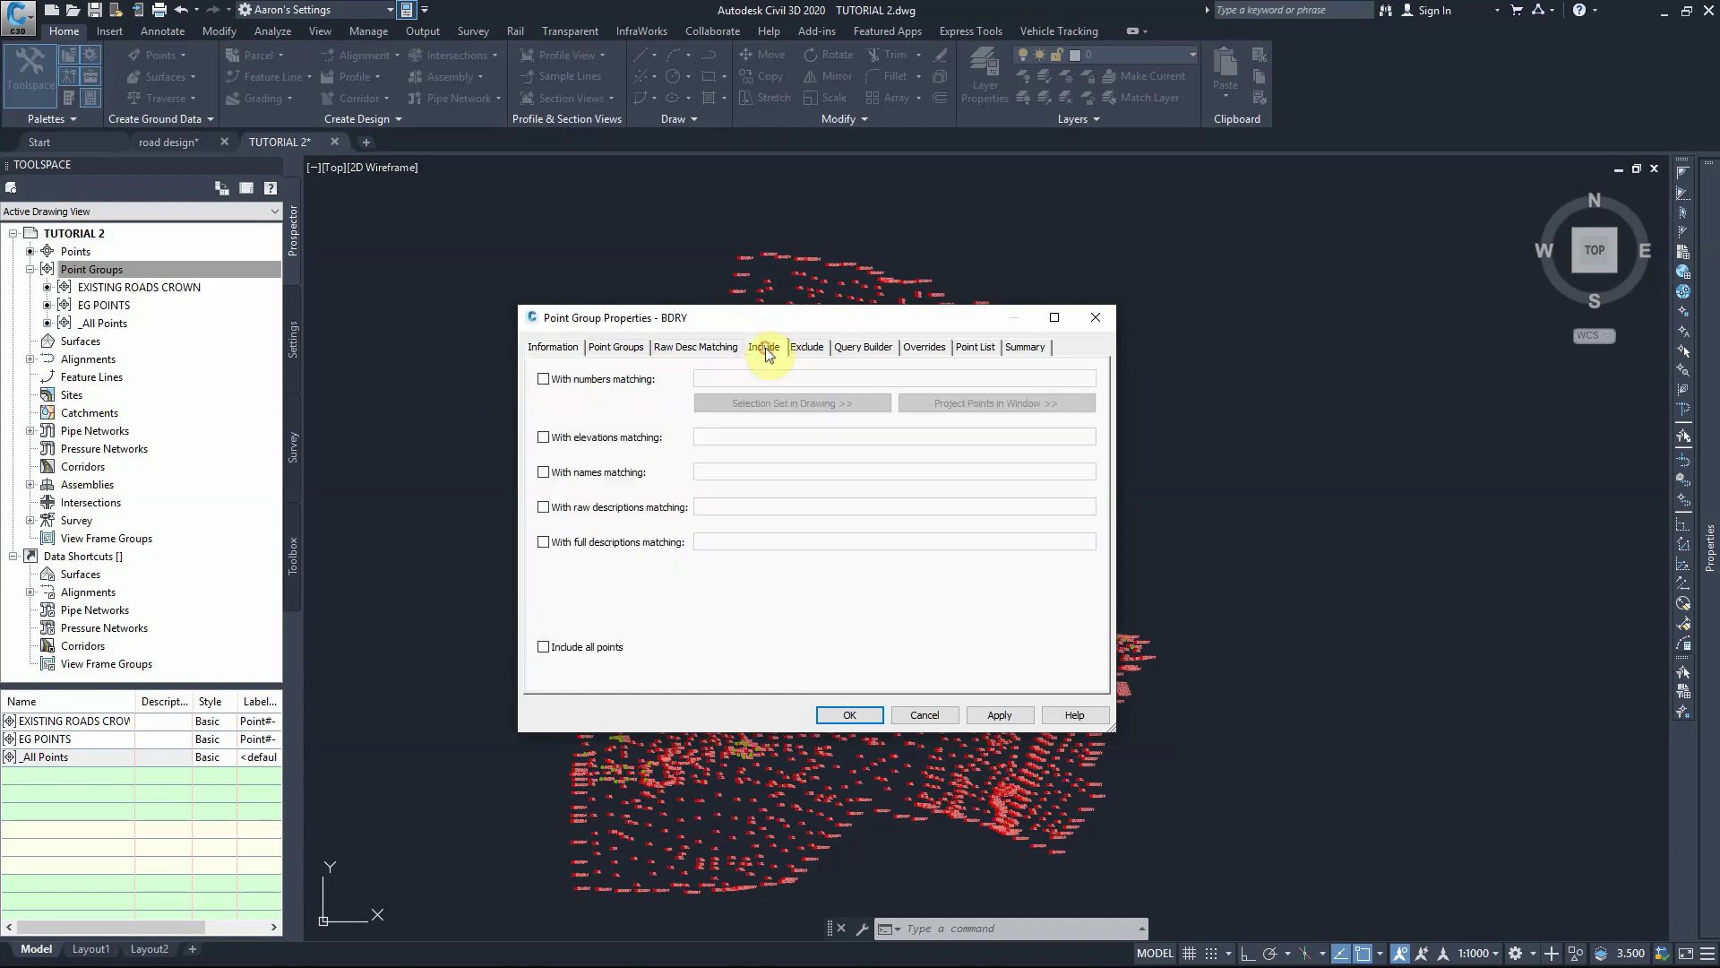
left_click(543, 507)
left_click(725, 507)
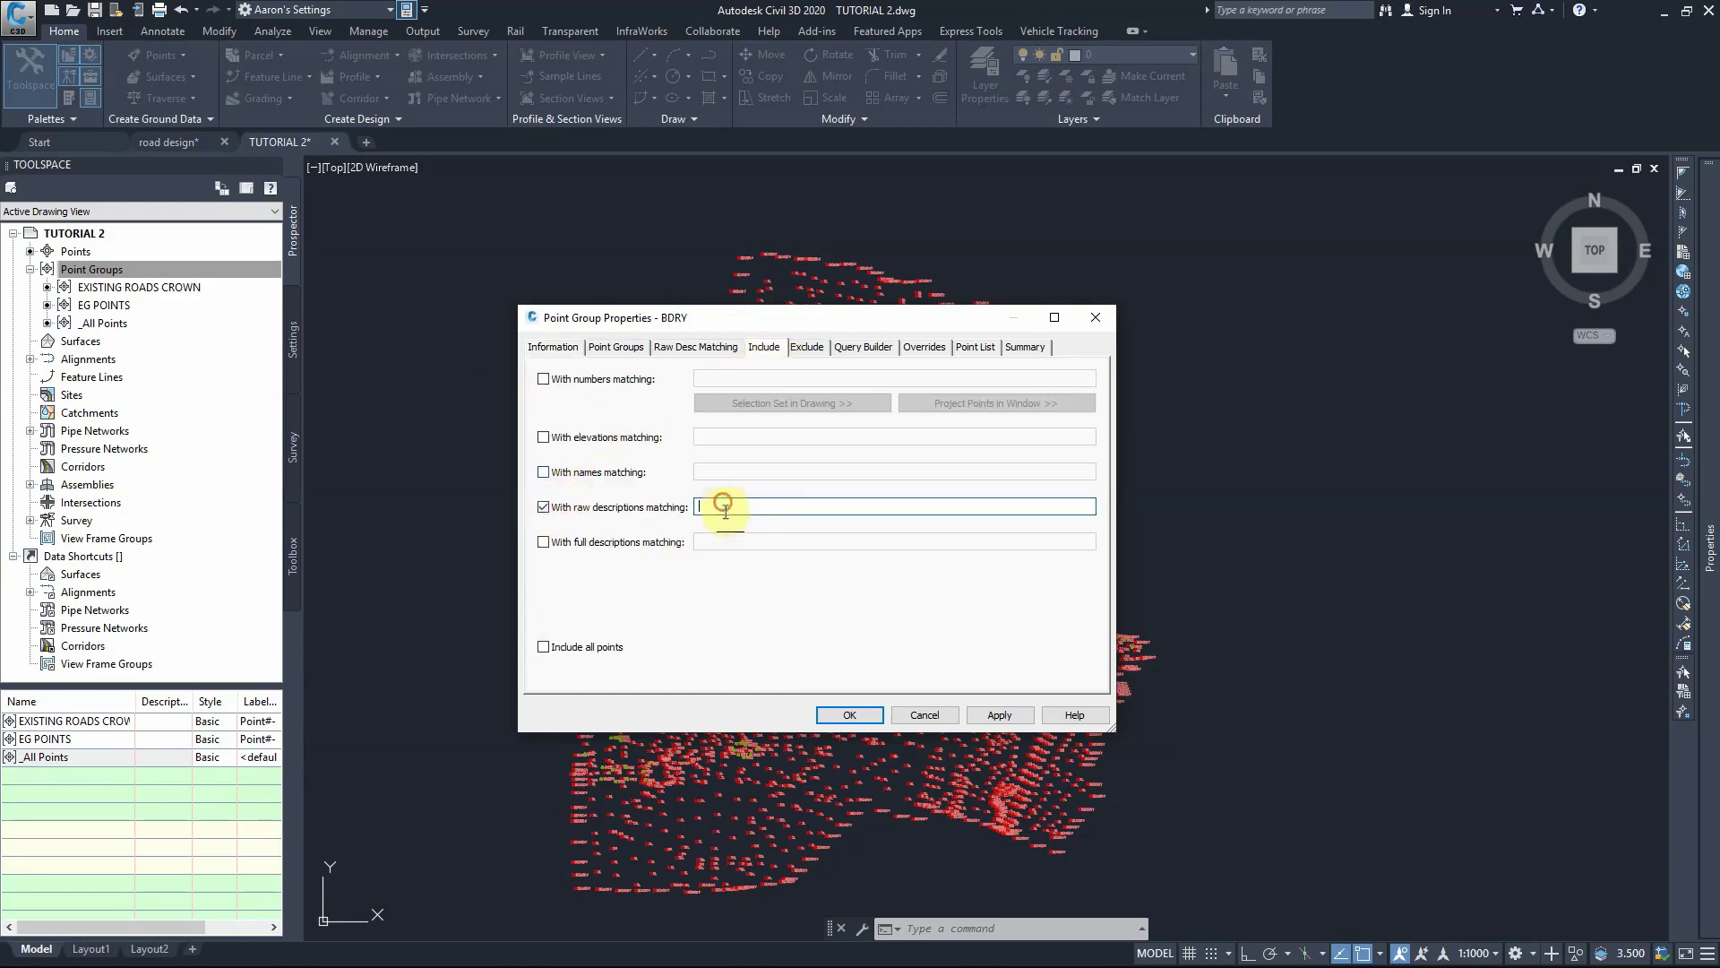
type("DTM*")
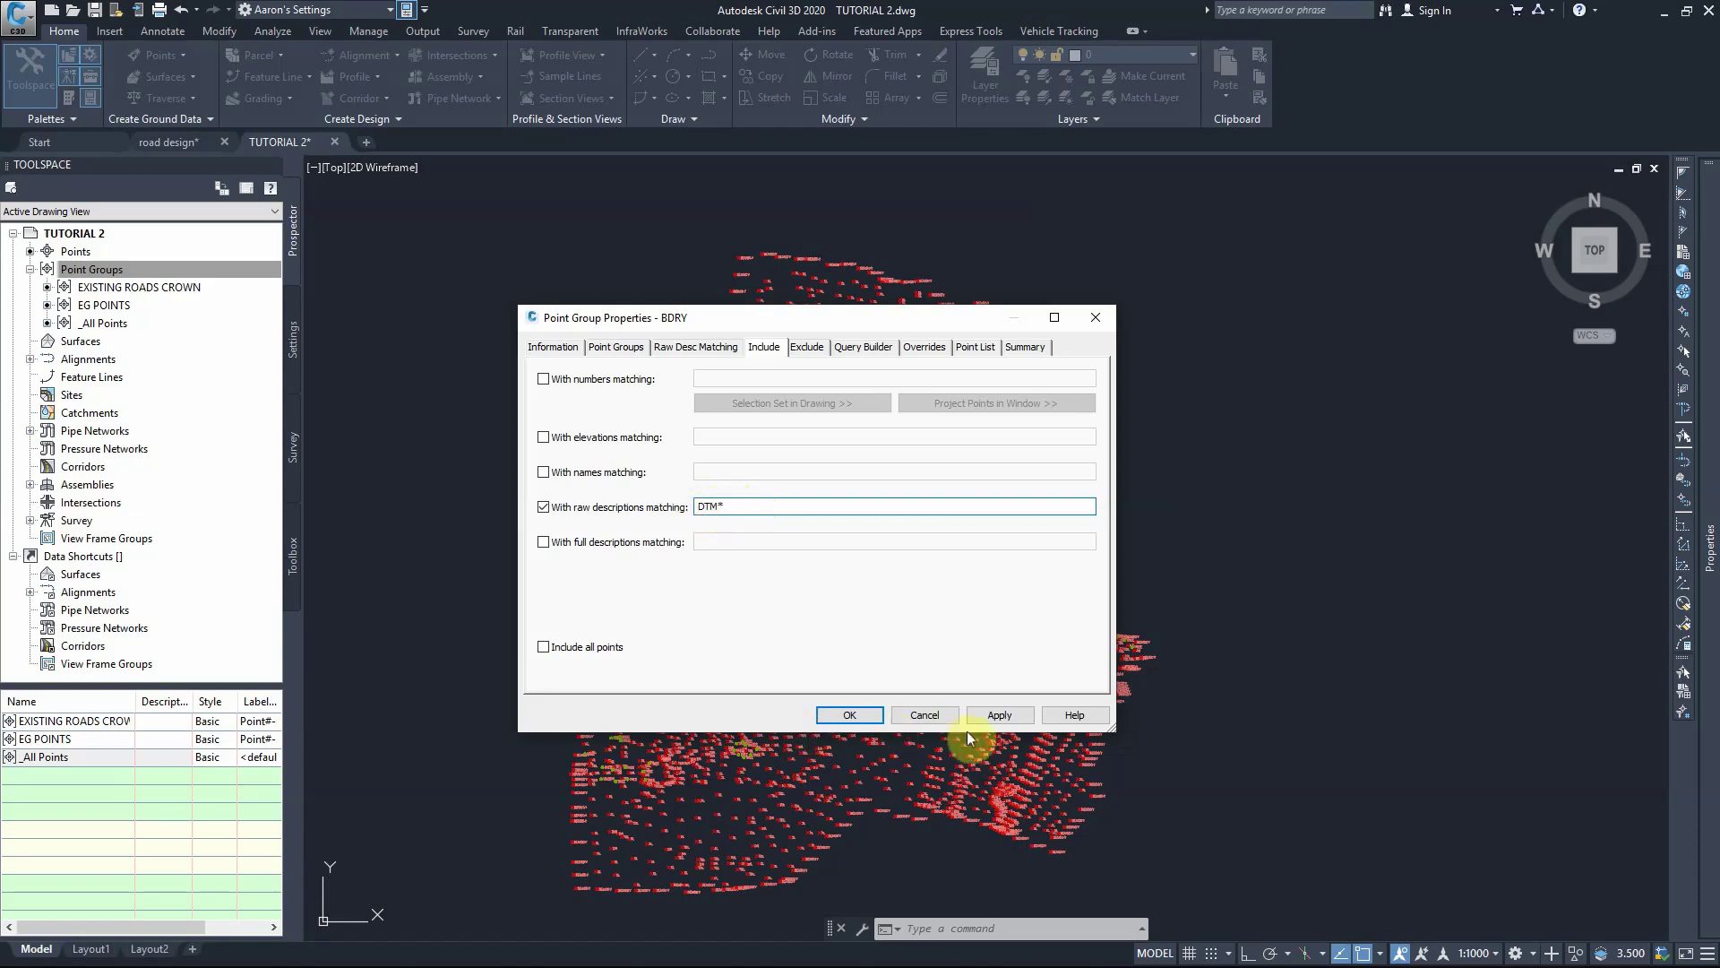
left_click(997, 714)
left_click(842, 715)
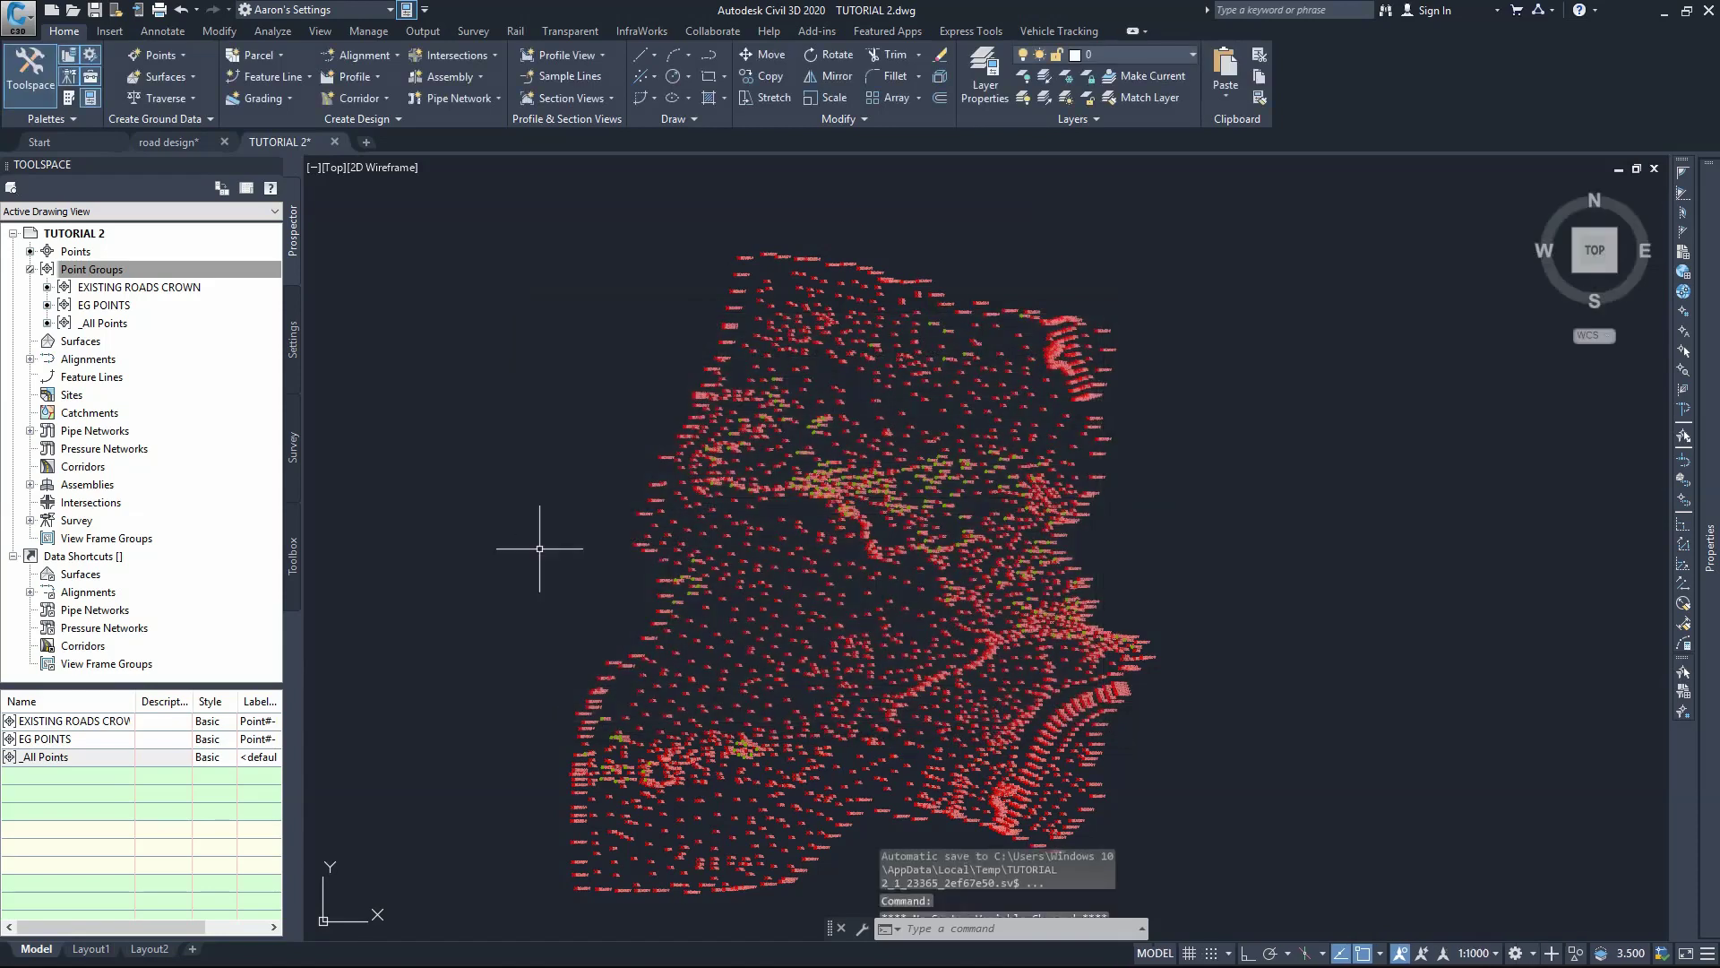
right_click(90, 288)
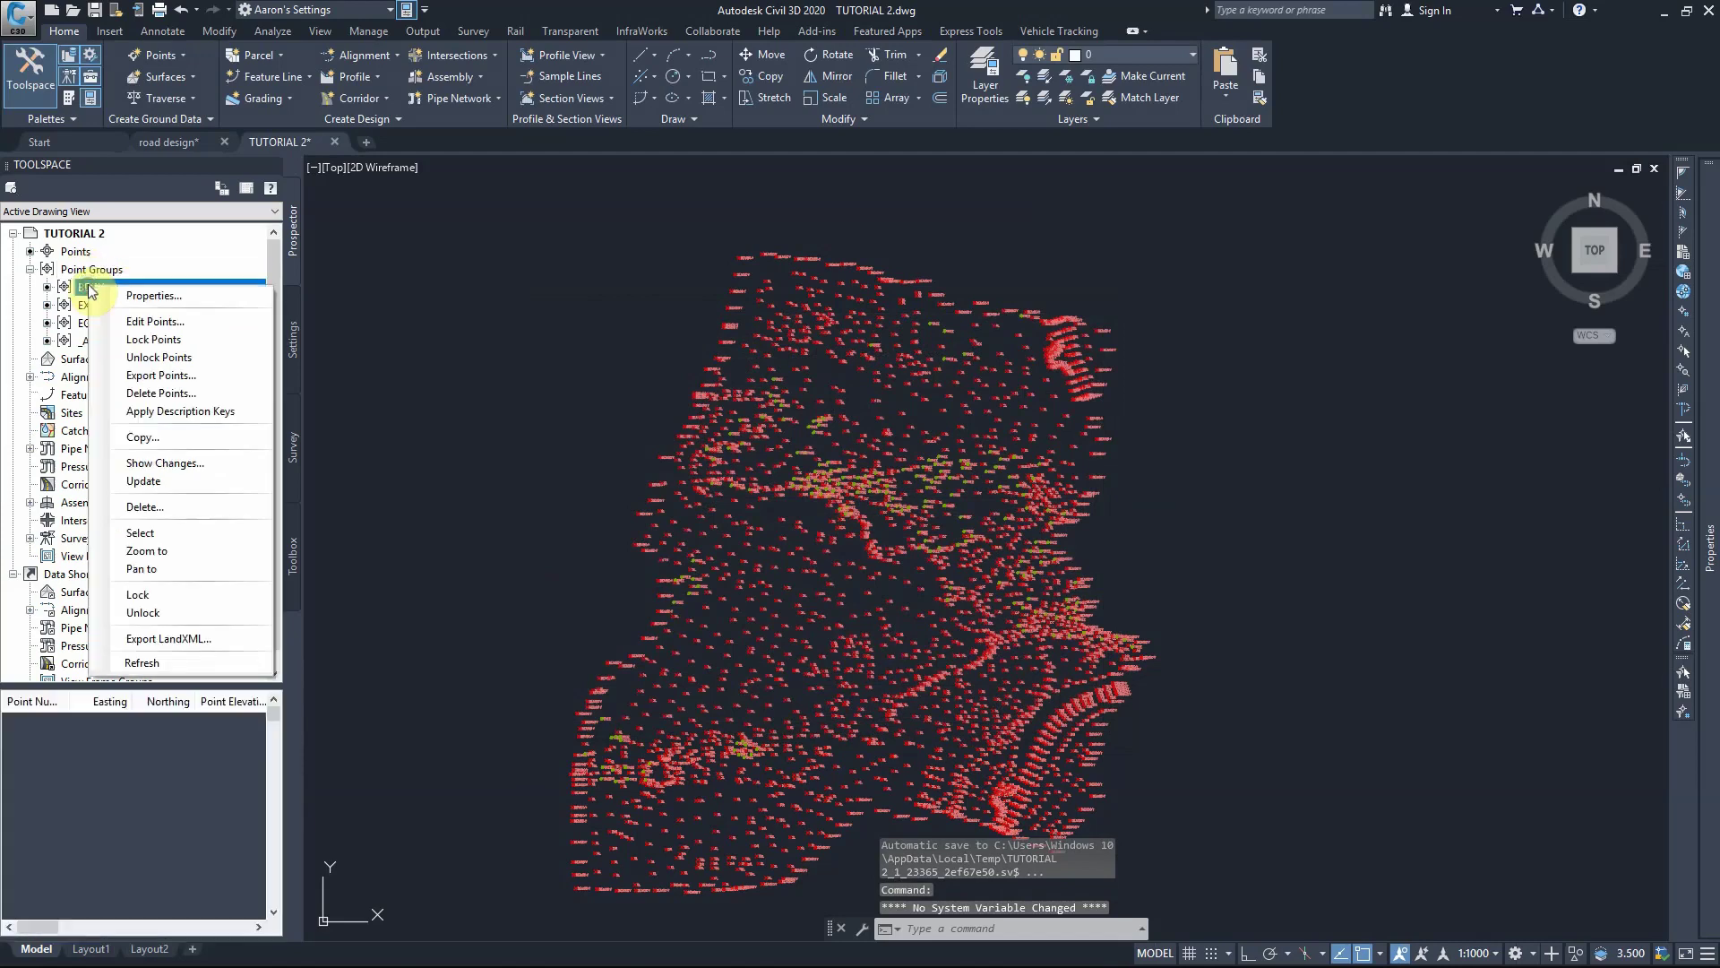
left_click(144, 535)
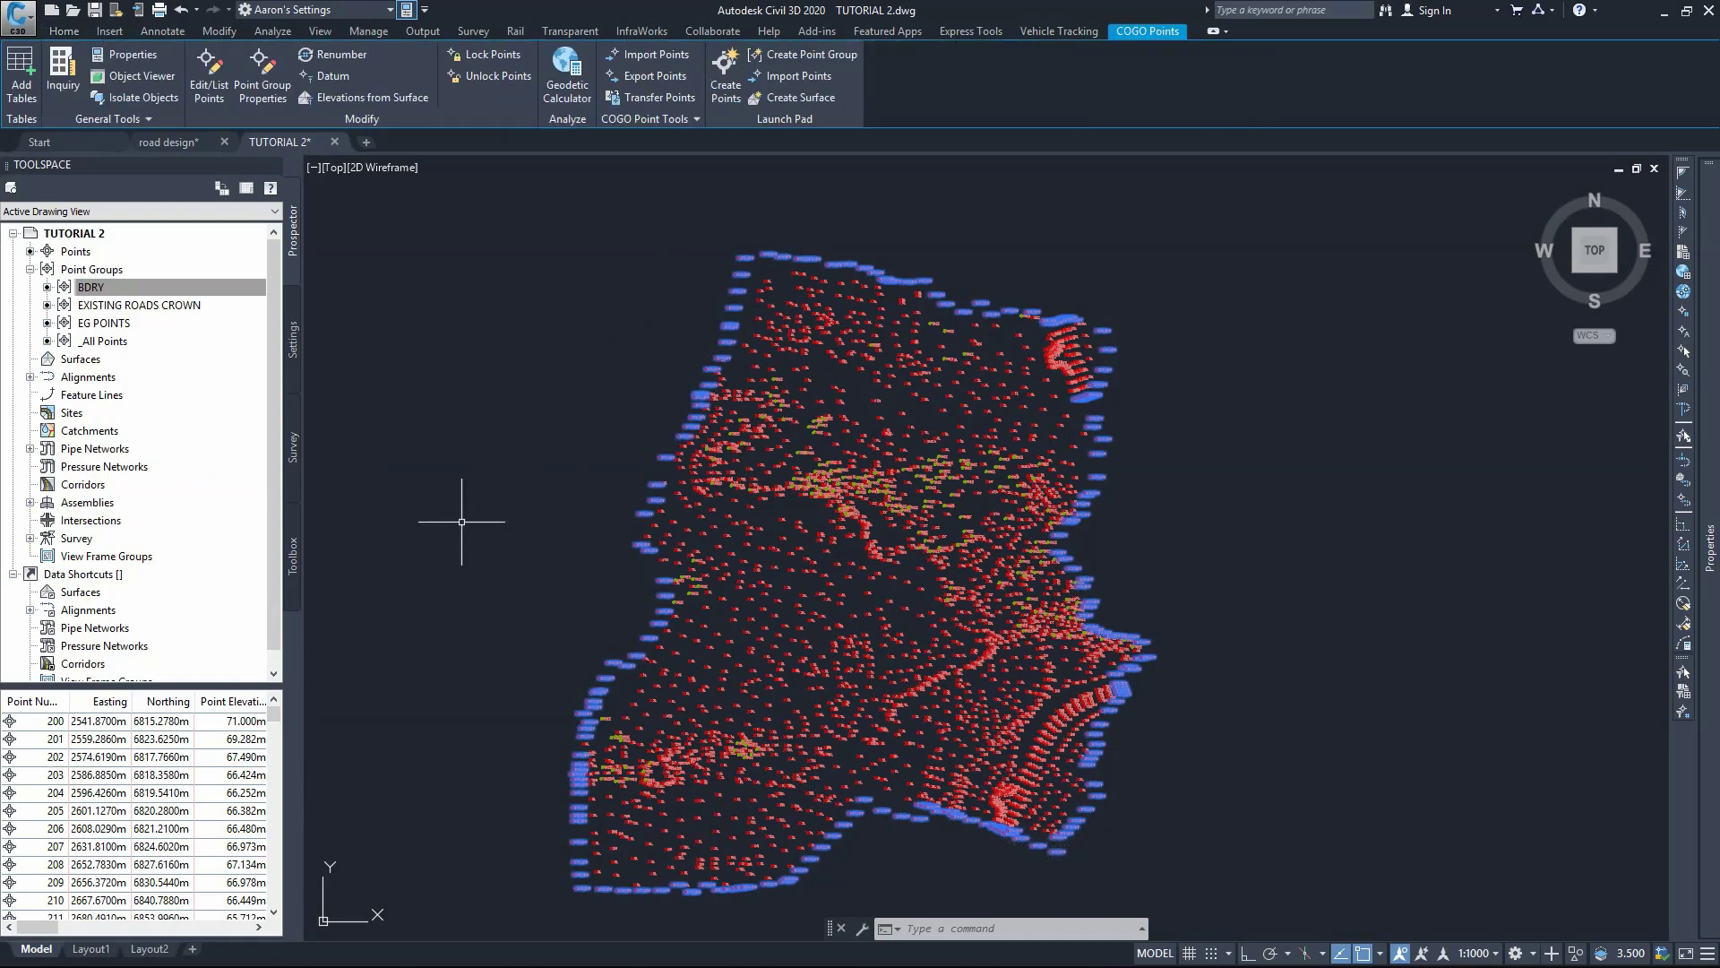
key("Escape")
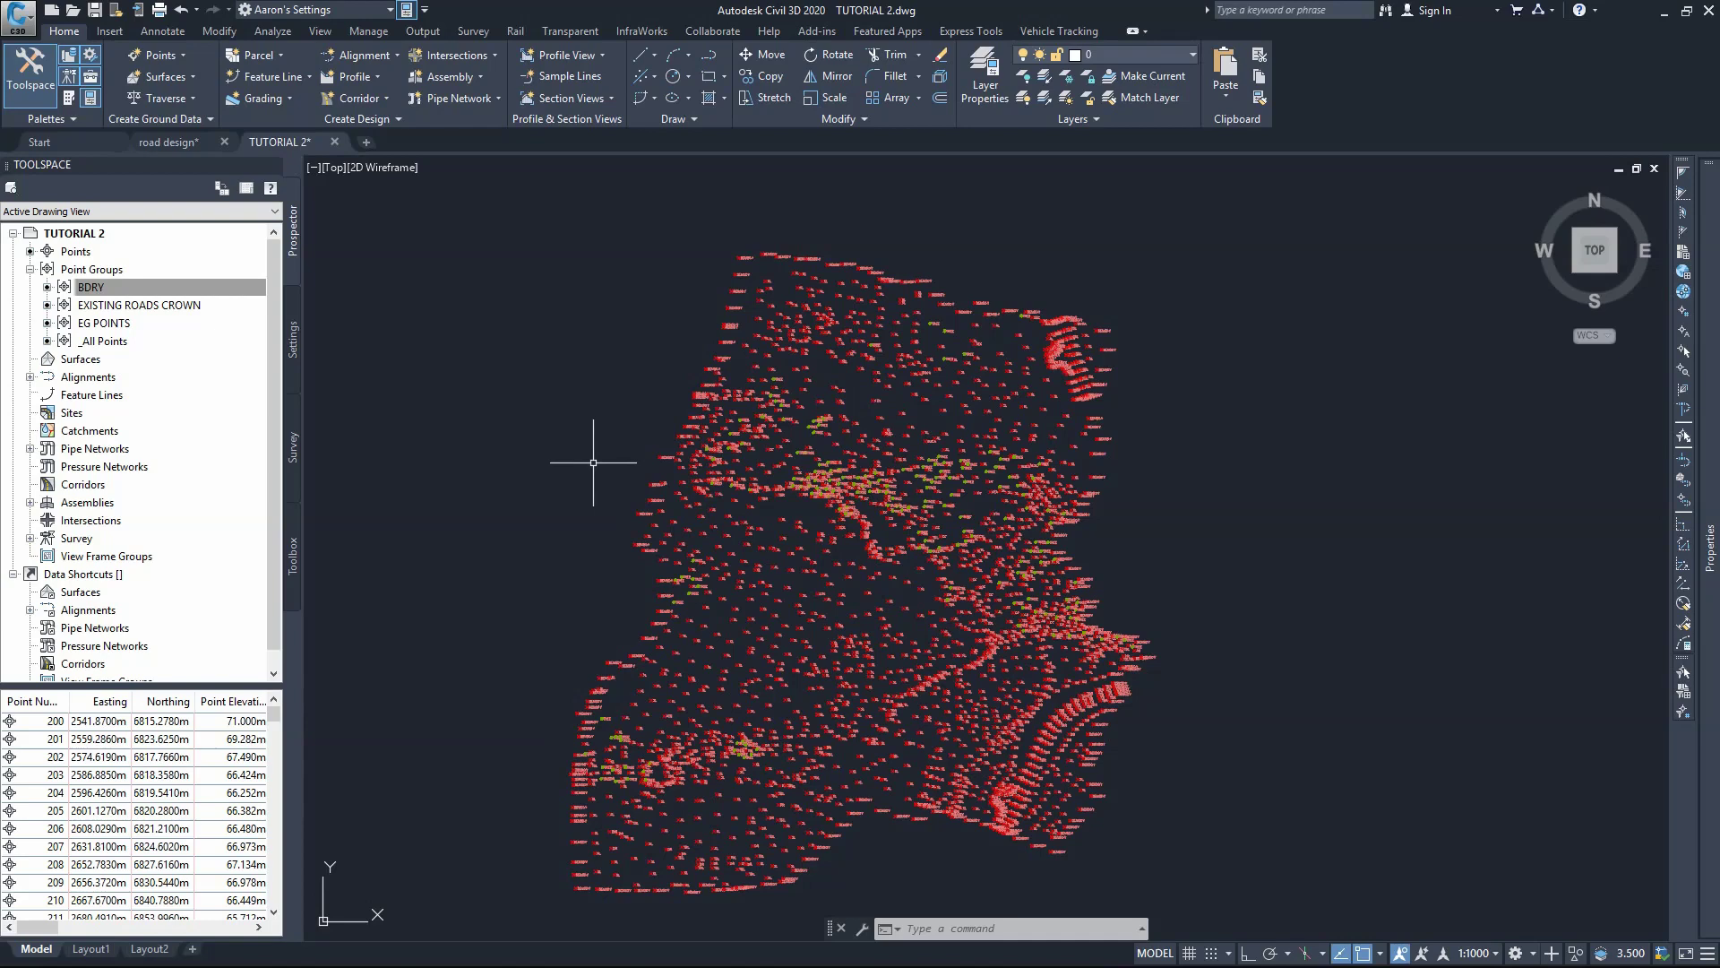
Select the EXISTING ROADS CROWN points and isolate them, hiding all other points.
left_click(190, 326)
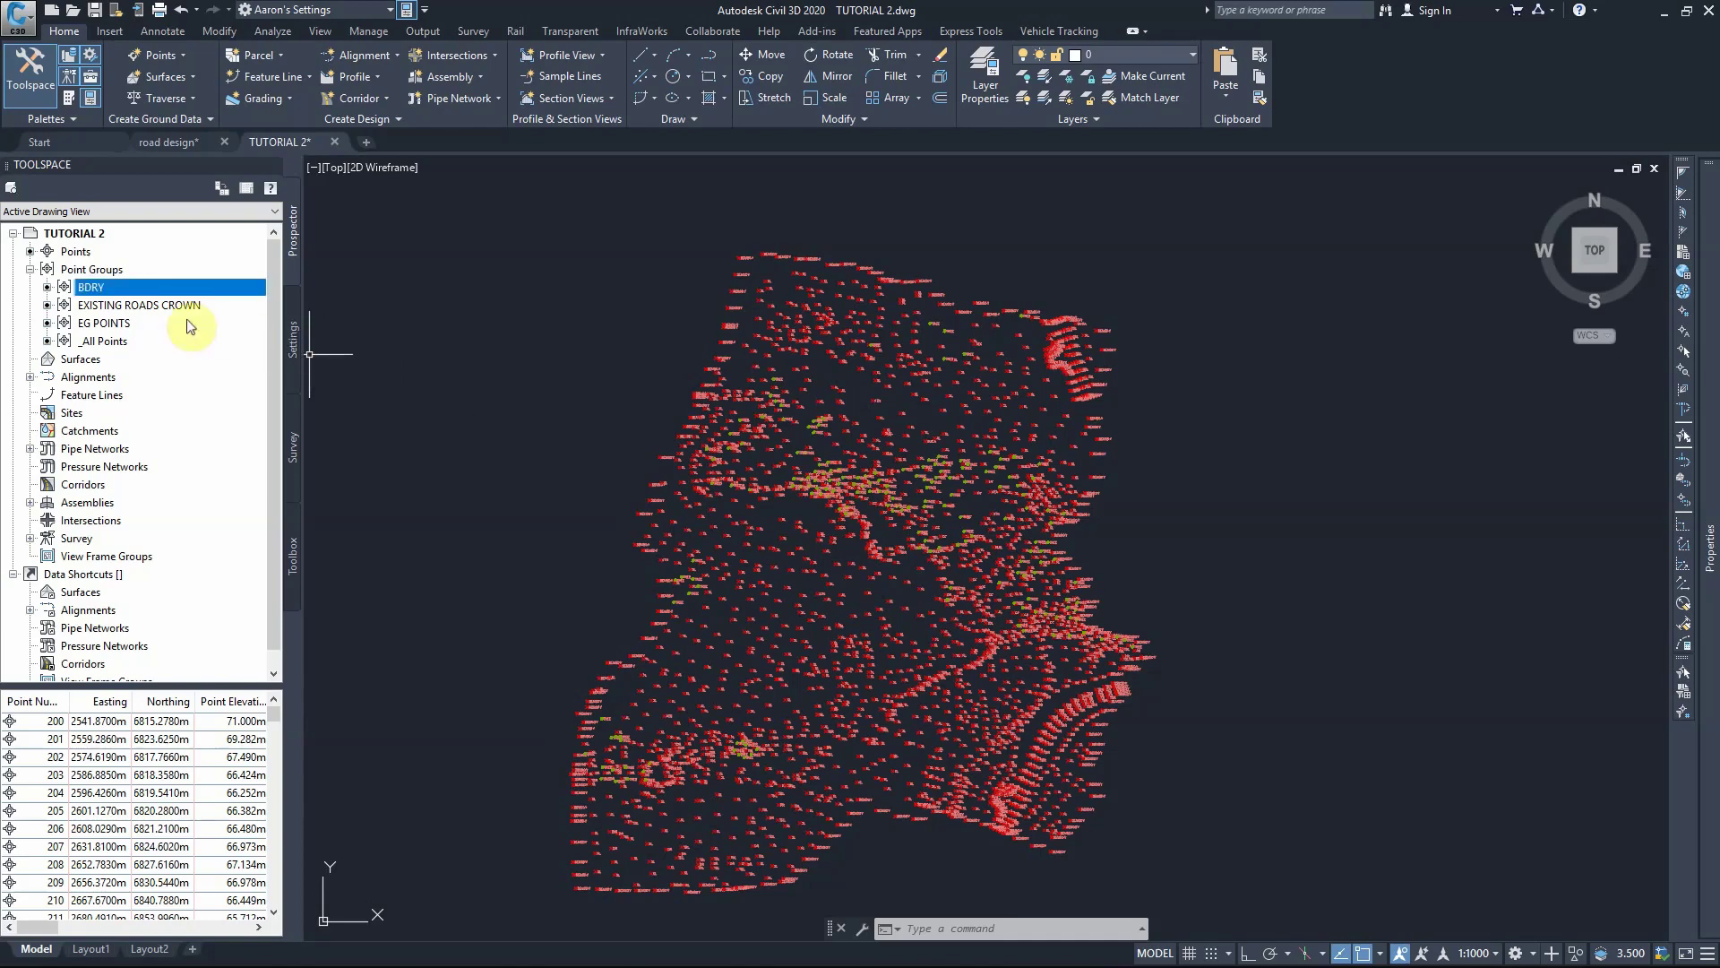
left_click(111, 307)
right_click(111, 307)
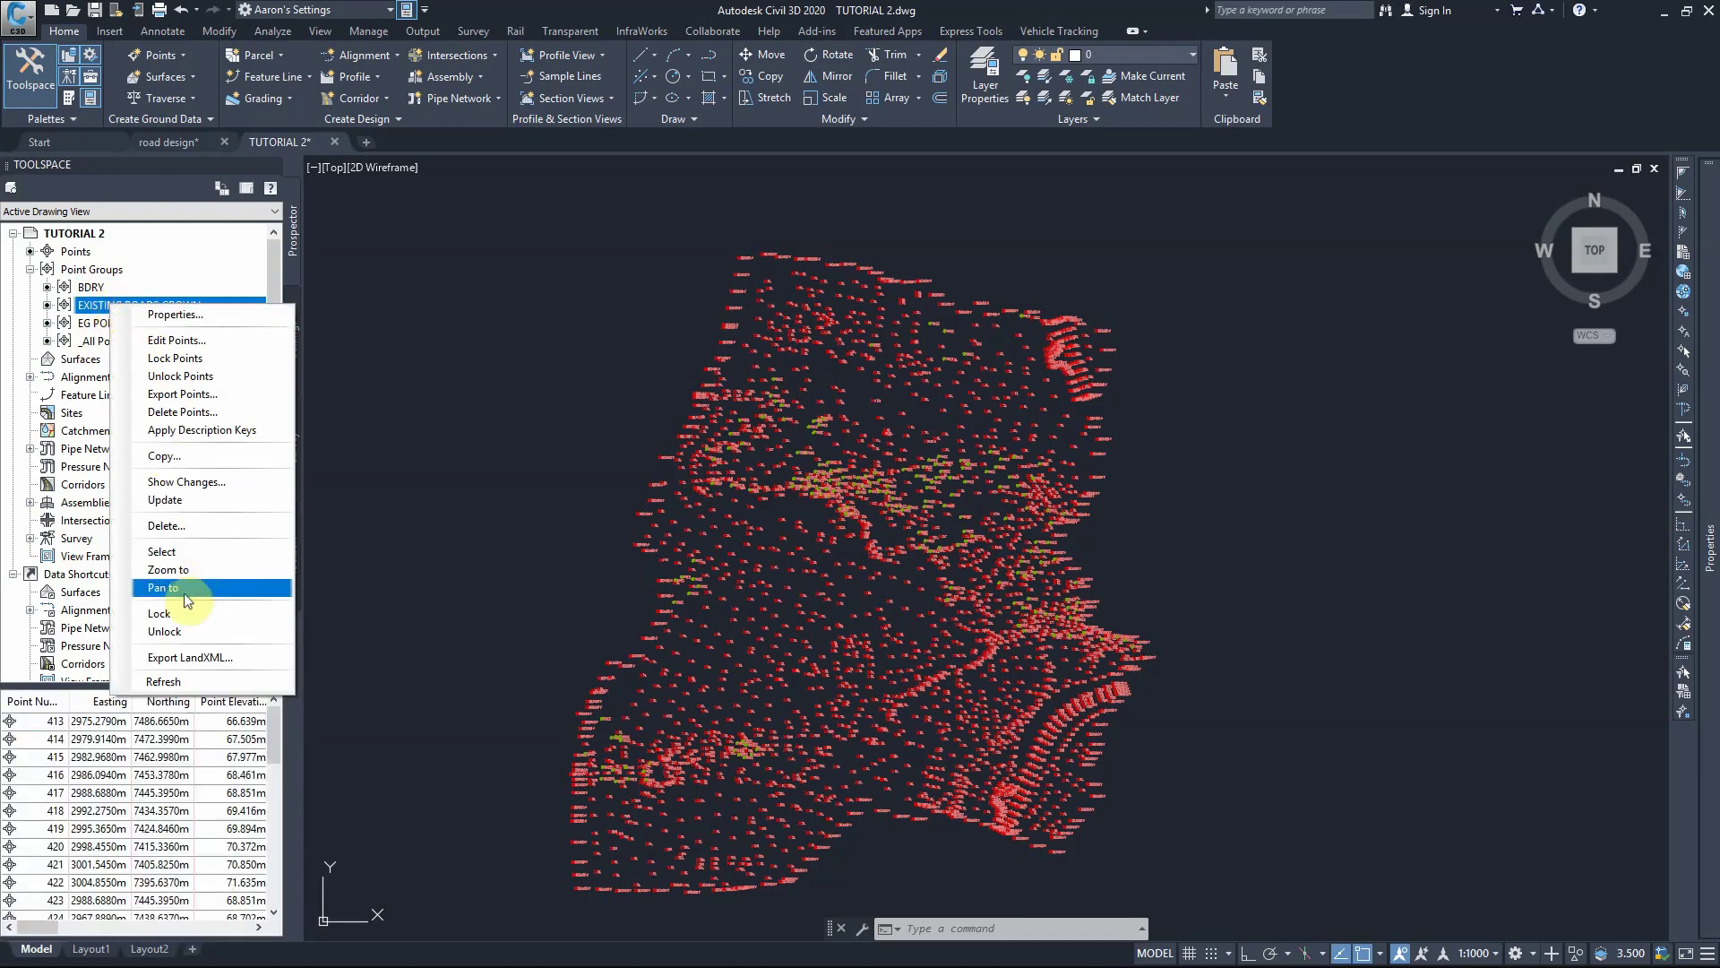
left_click(170, 552)
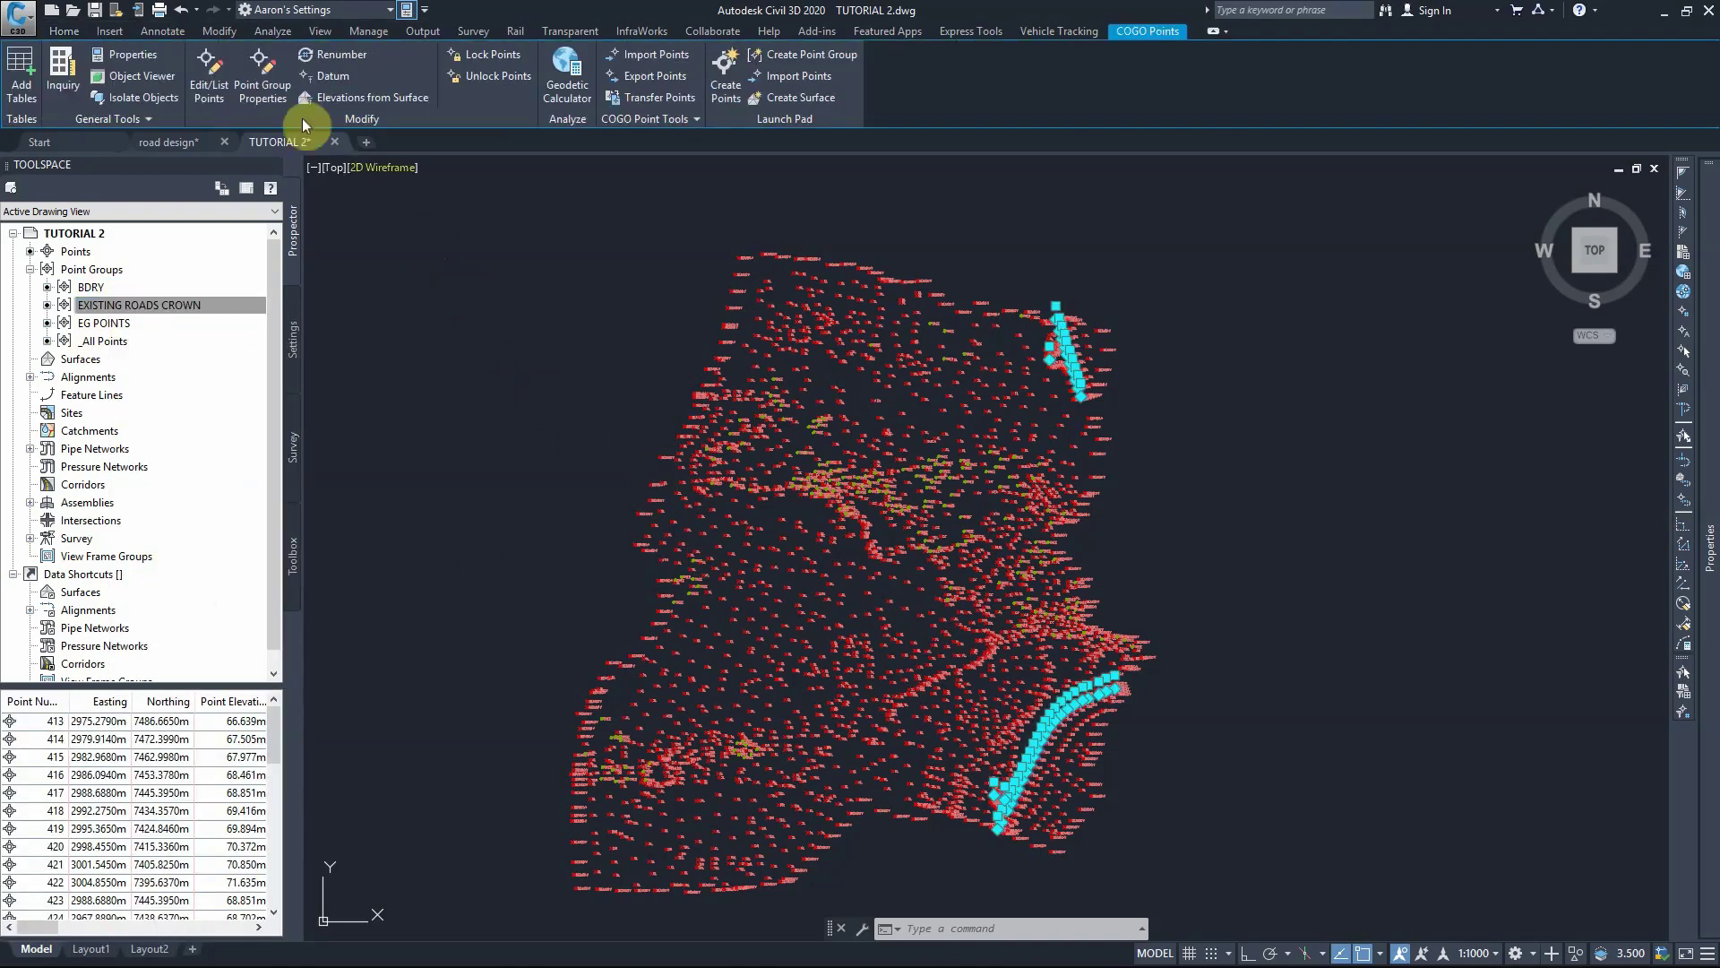
left_click(118, 97)
key("Escape")
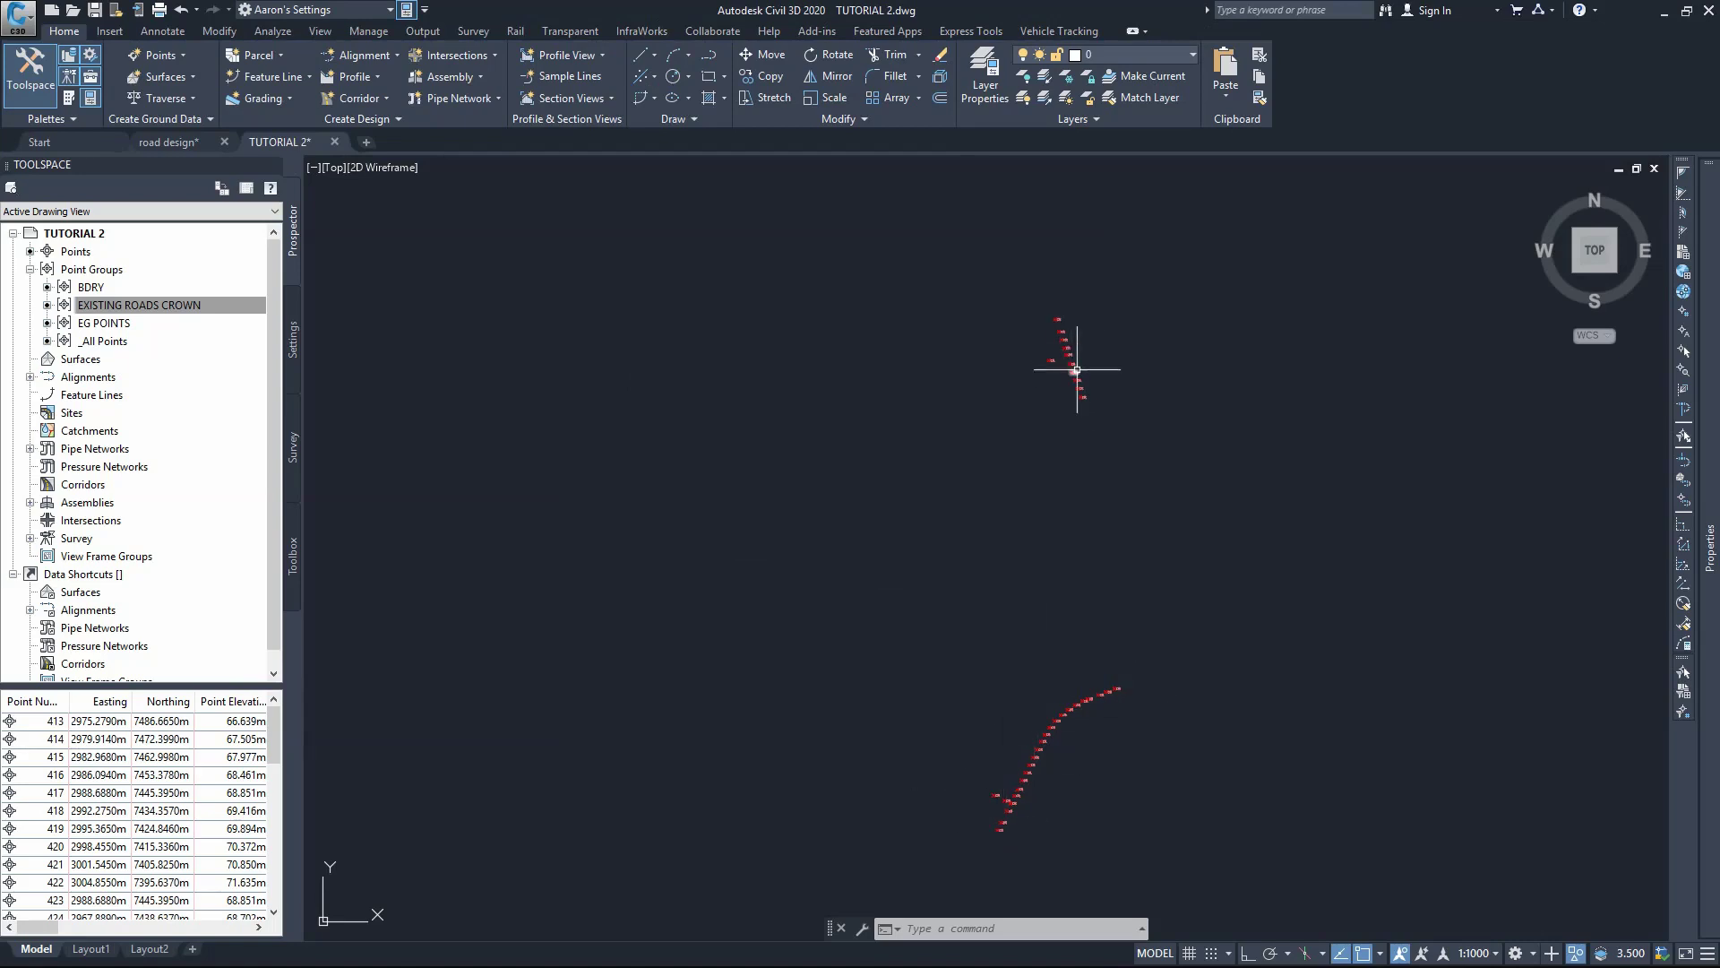
left_click(674, 55)
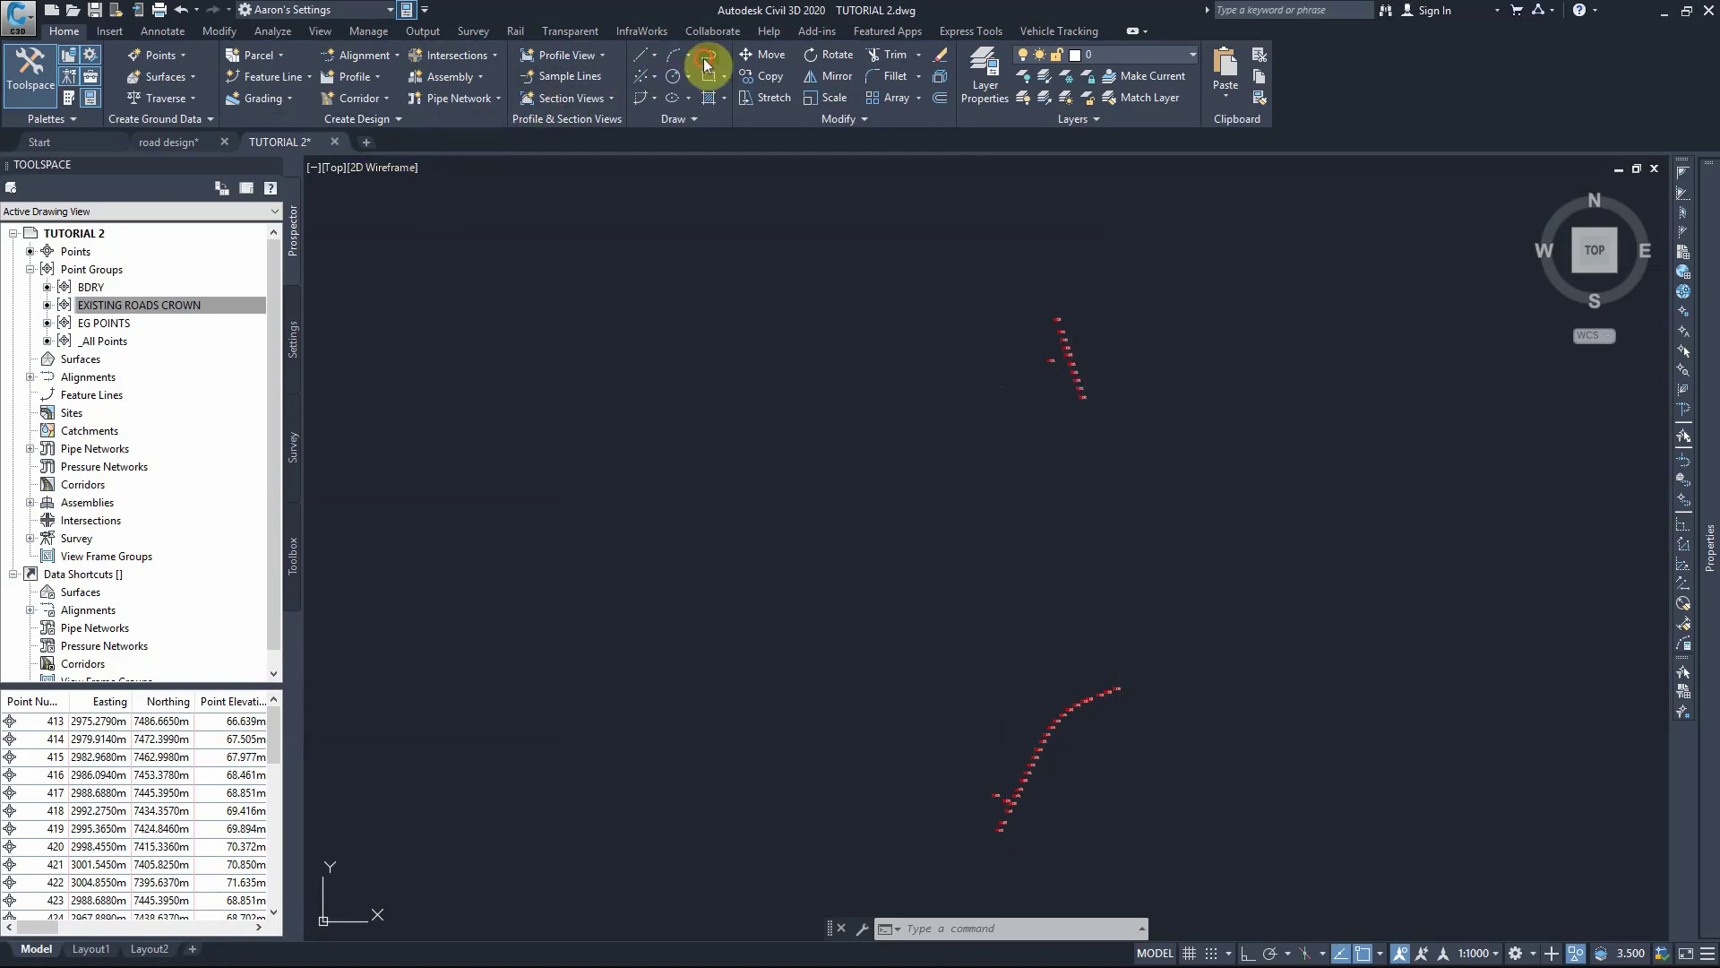
Draw a polyline segment from the top CR point to the bottom CR point.
scroll(1082, 316, "up", 5)
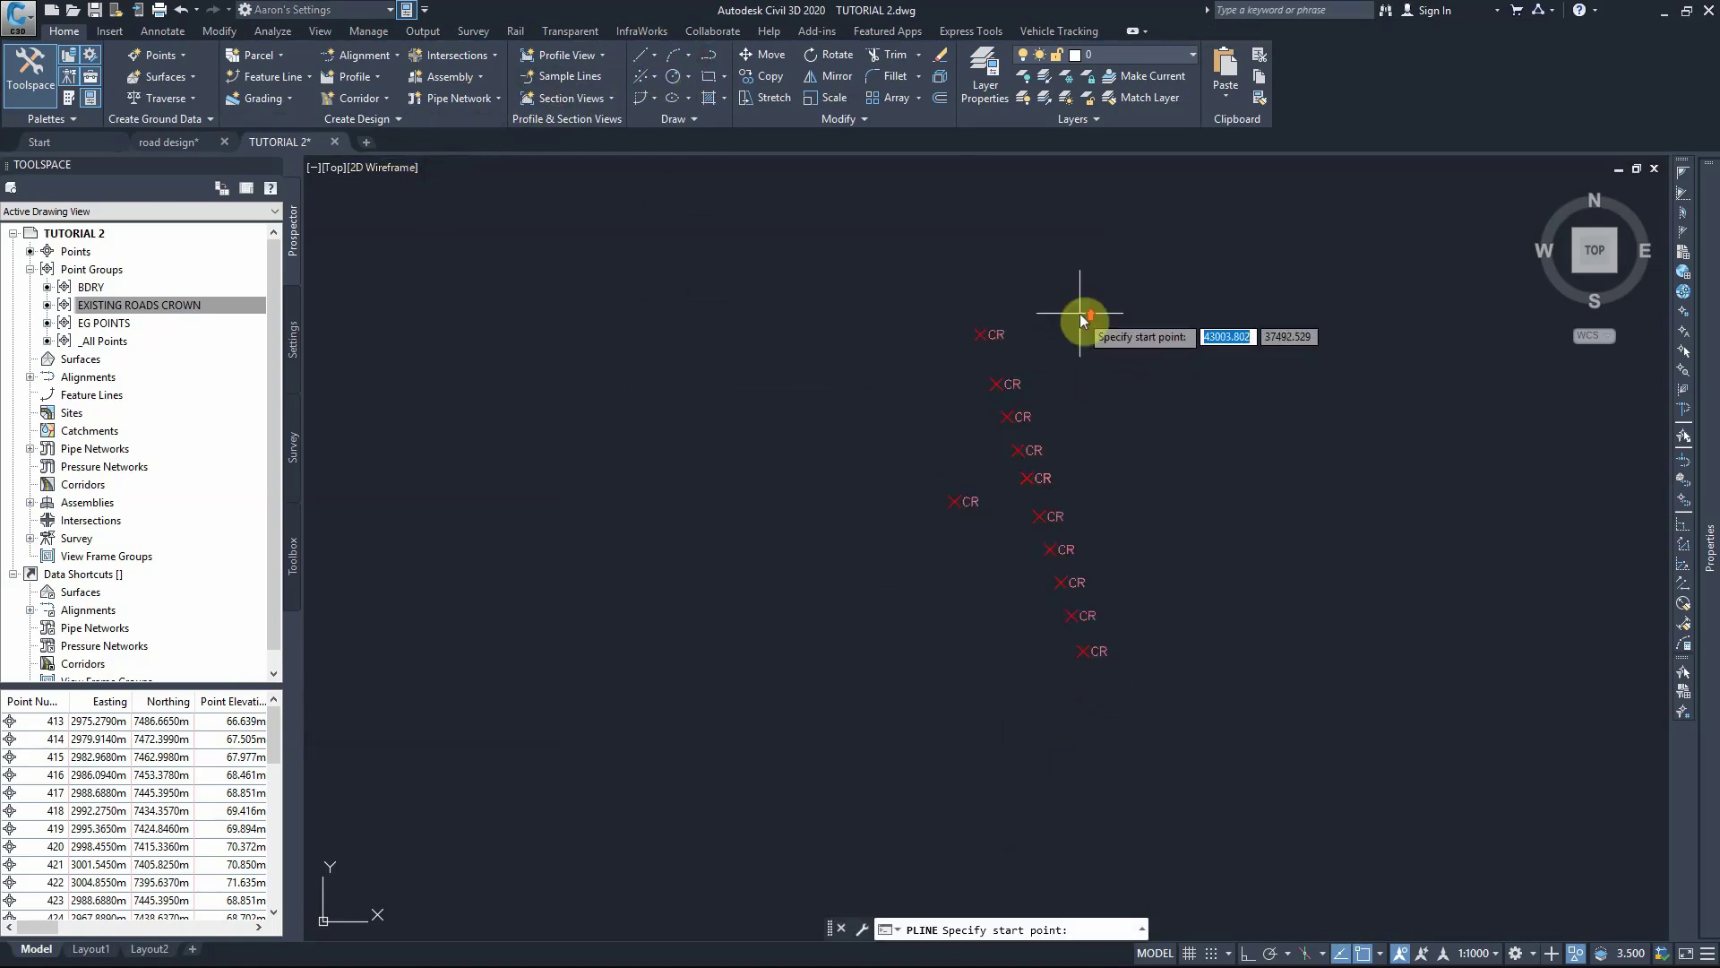
left_click(983, 335)
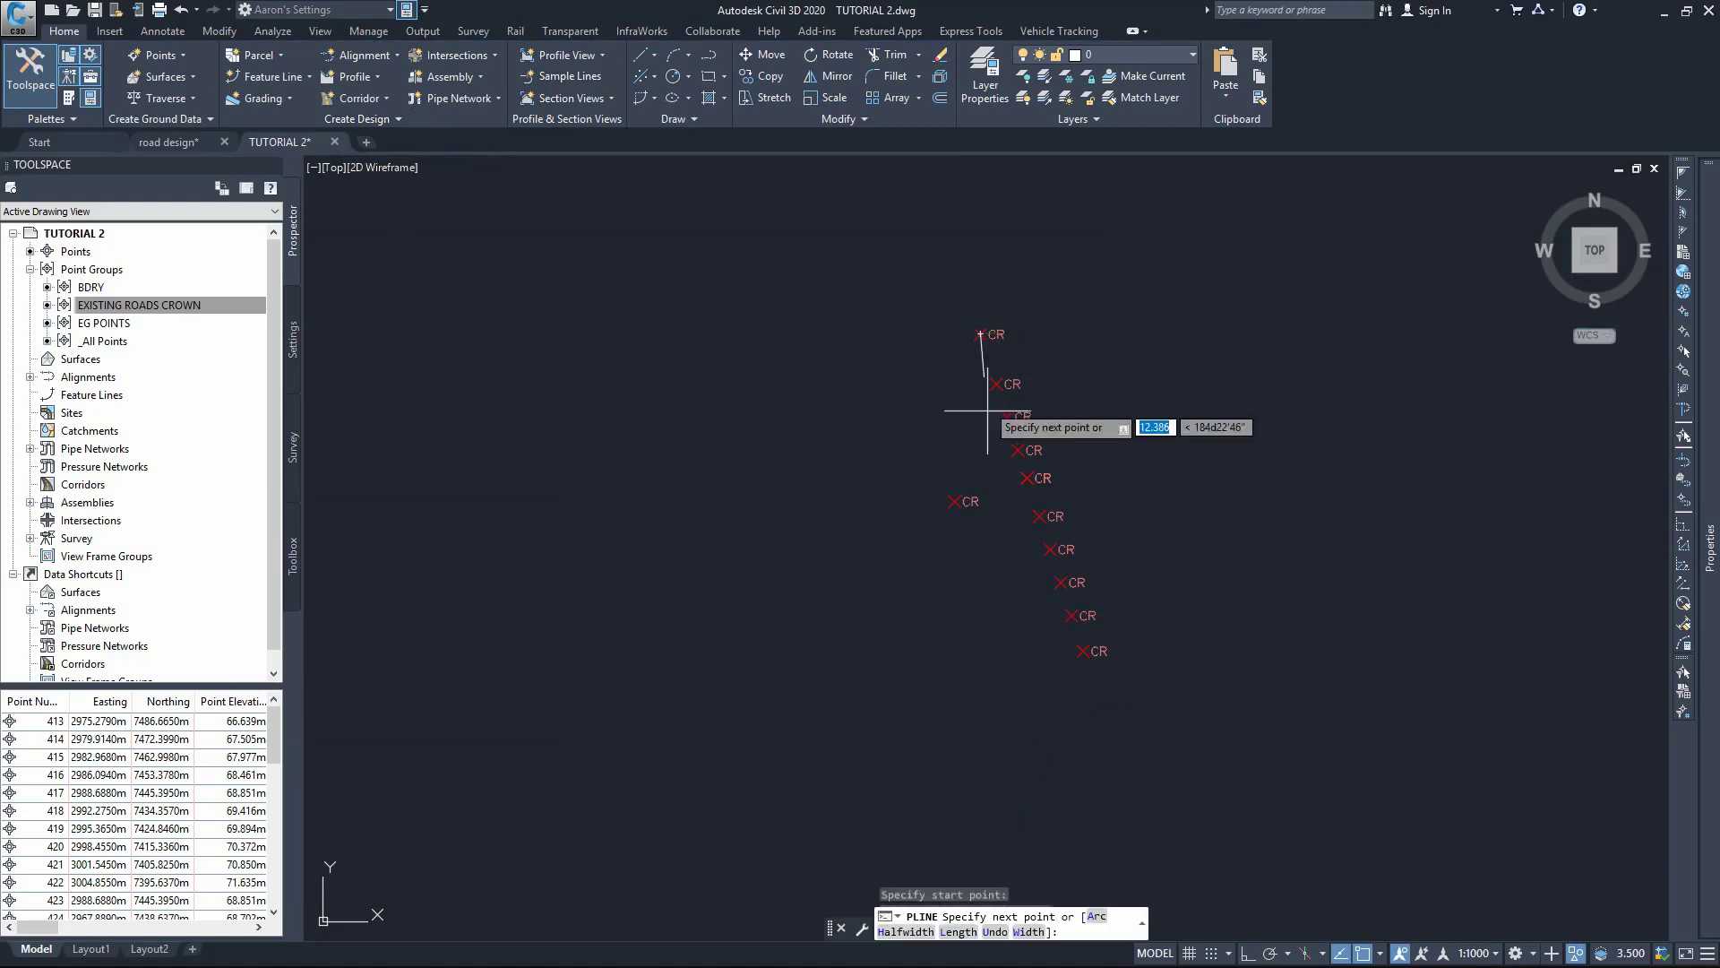
left_click(1084, 651)
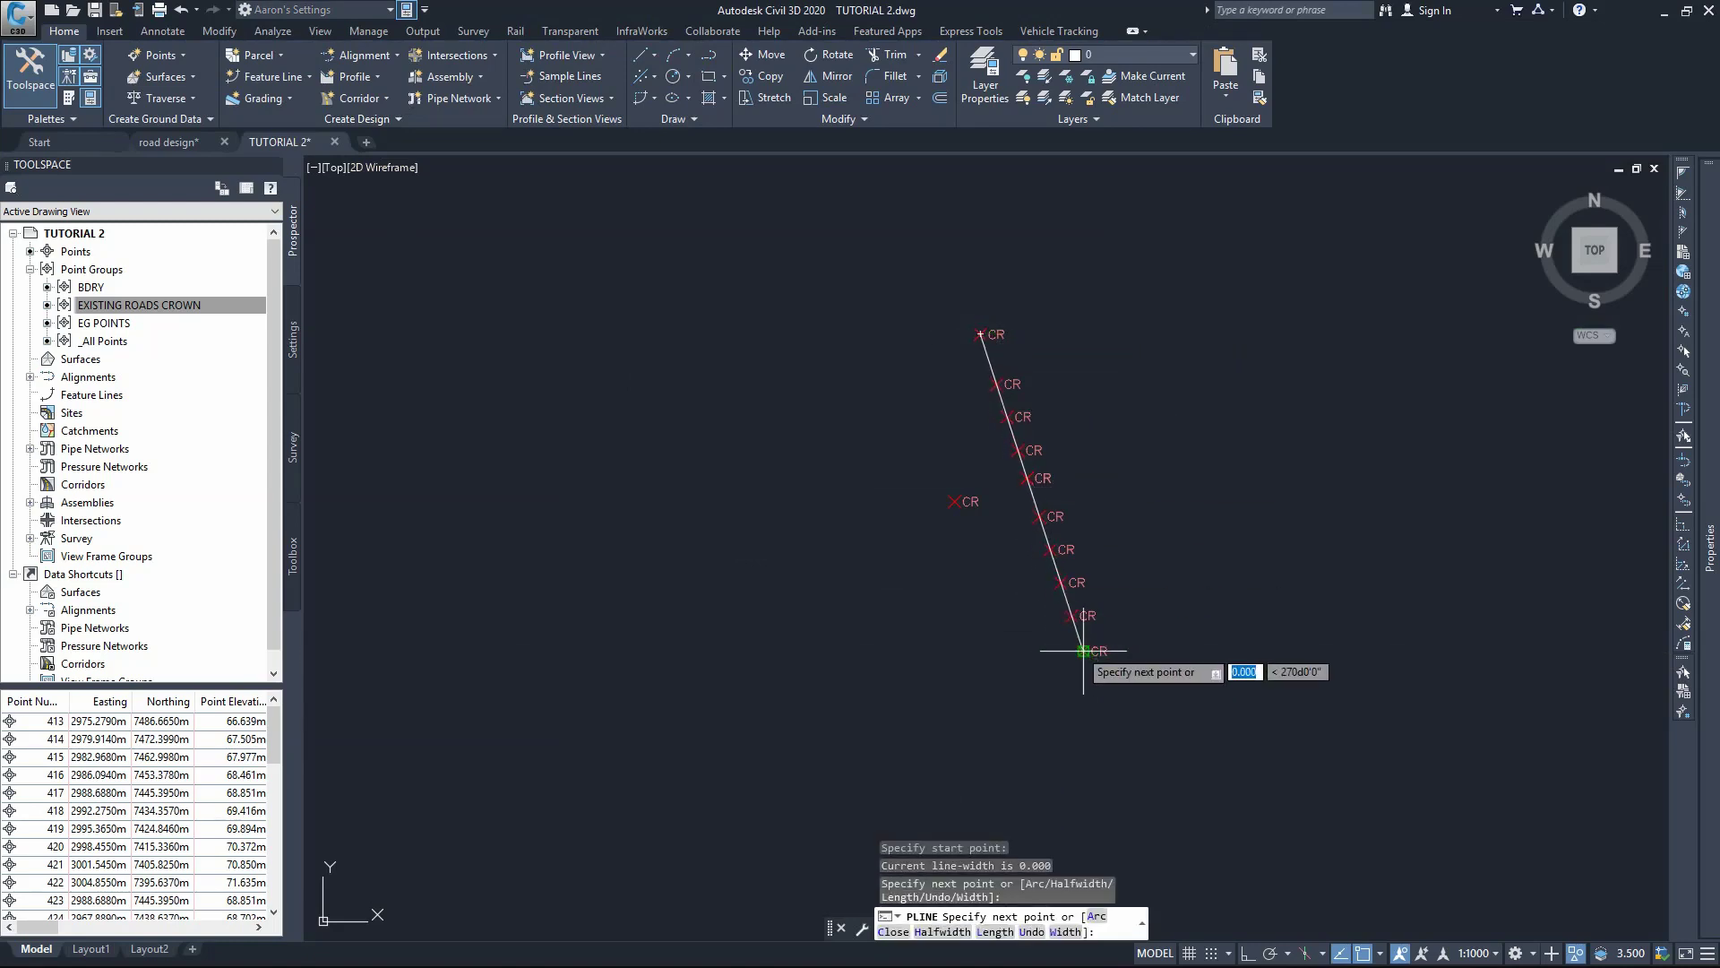
key("Escape")
Draw a short polyline from the left offset CR point to the crown line, then zoom out.
scroll(941, 550, "up", 3)
right_click(937, 493)
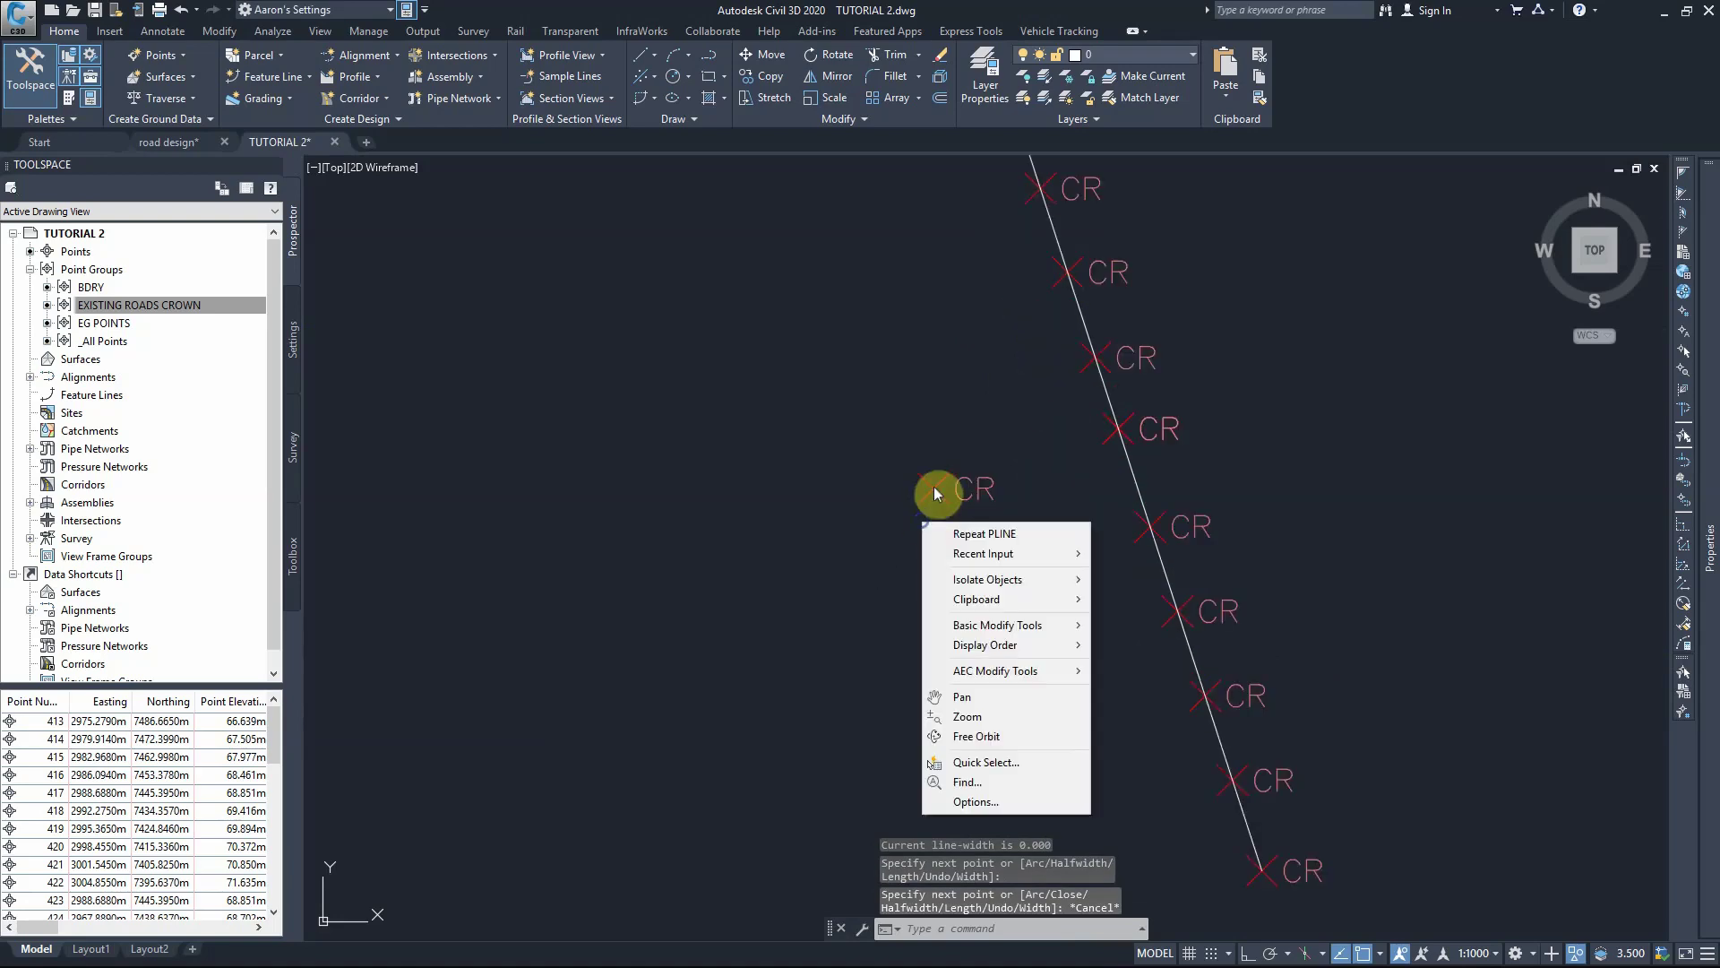
left_click(954, 534)
left_click(933, 488)
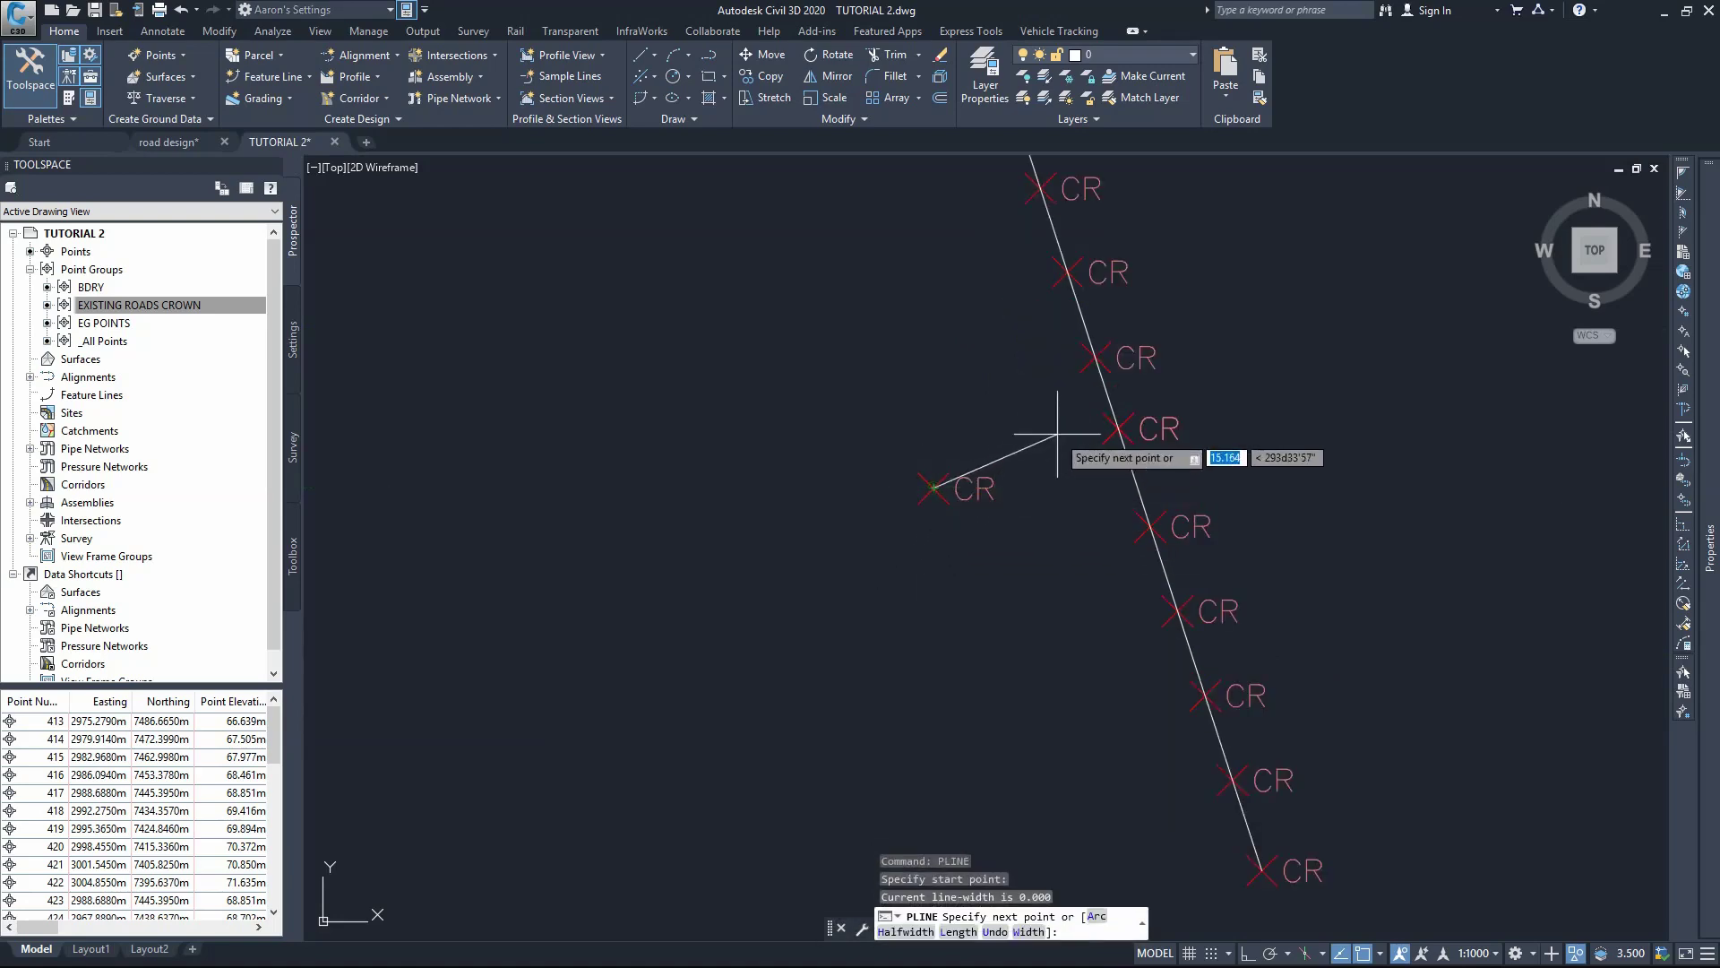
left_click(1115, 430)
key("Escape")
scroll(905, 434, "down", 8)
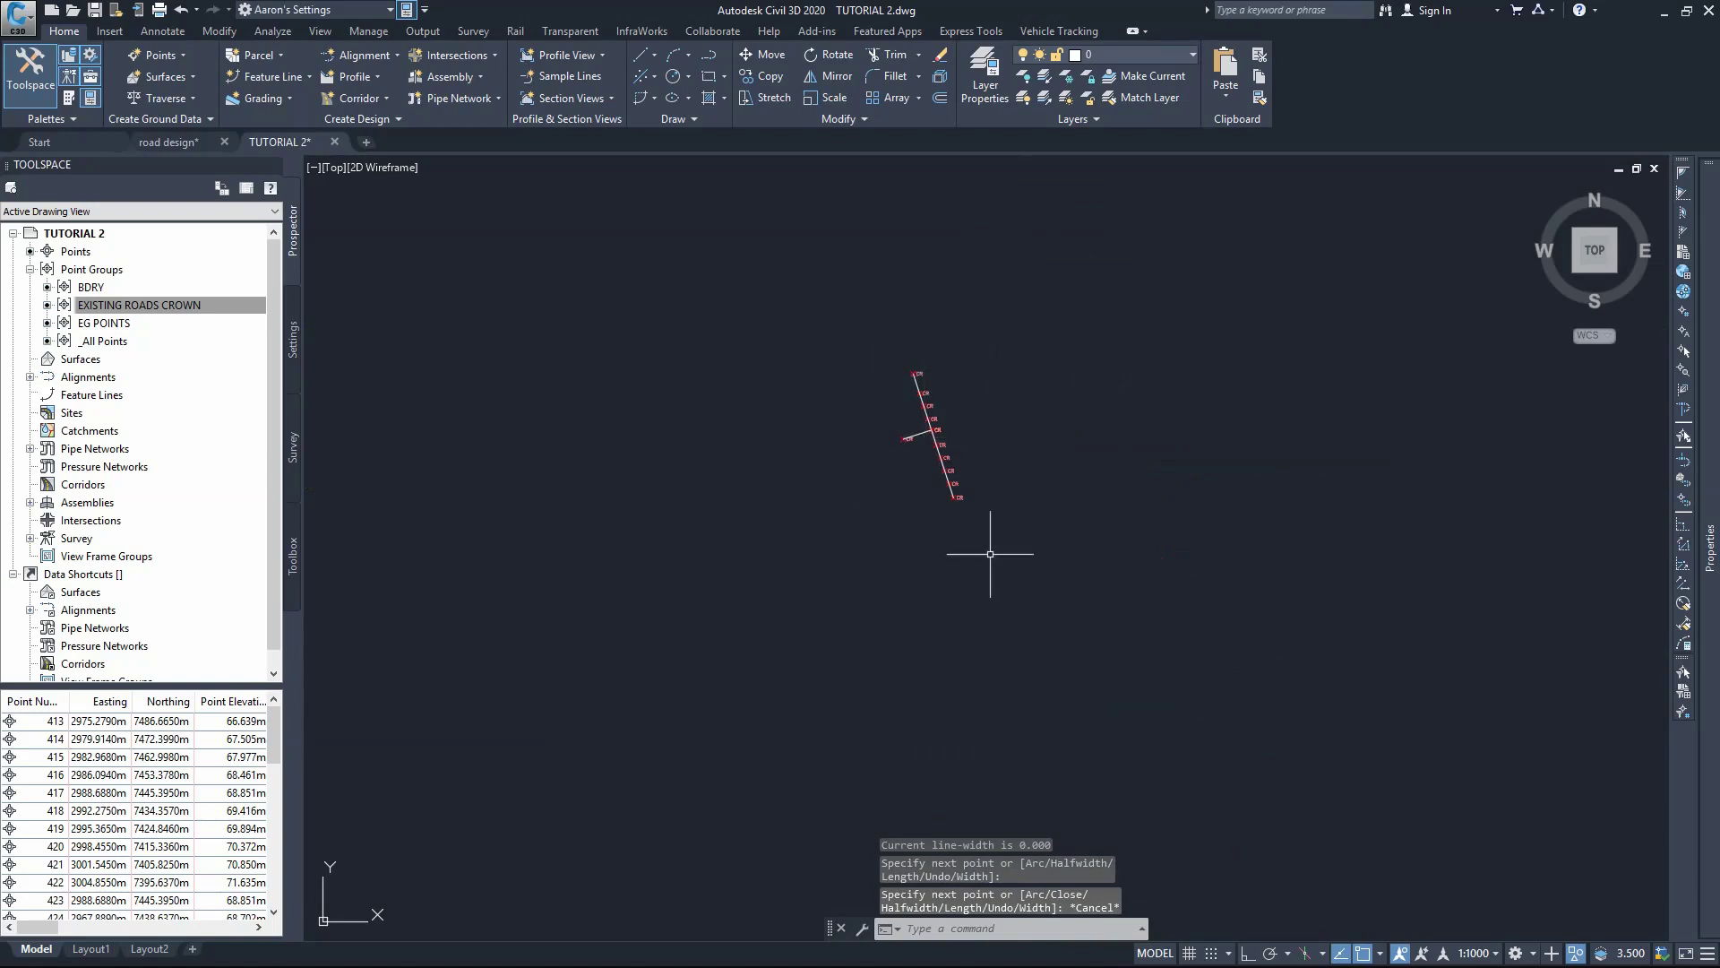
scroll(921, 540, "down", 2)
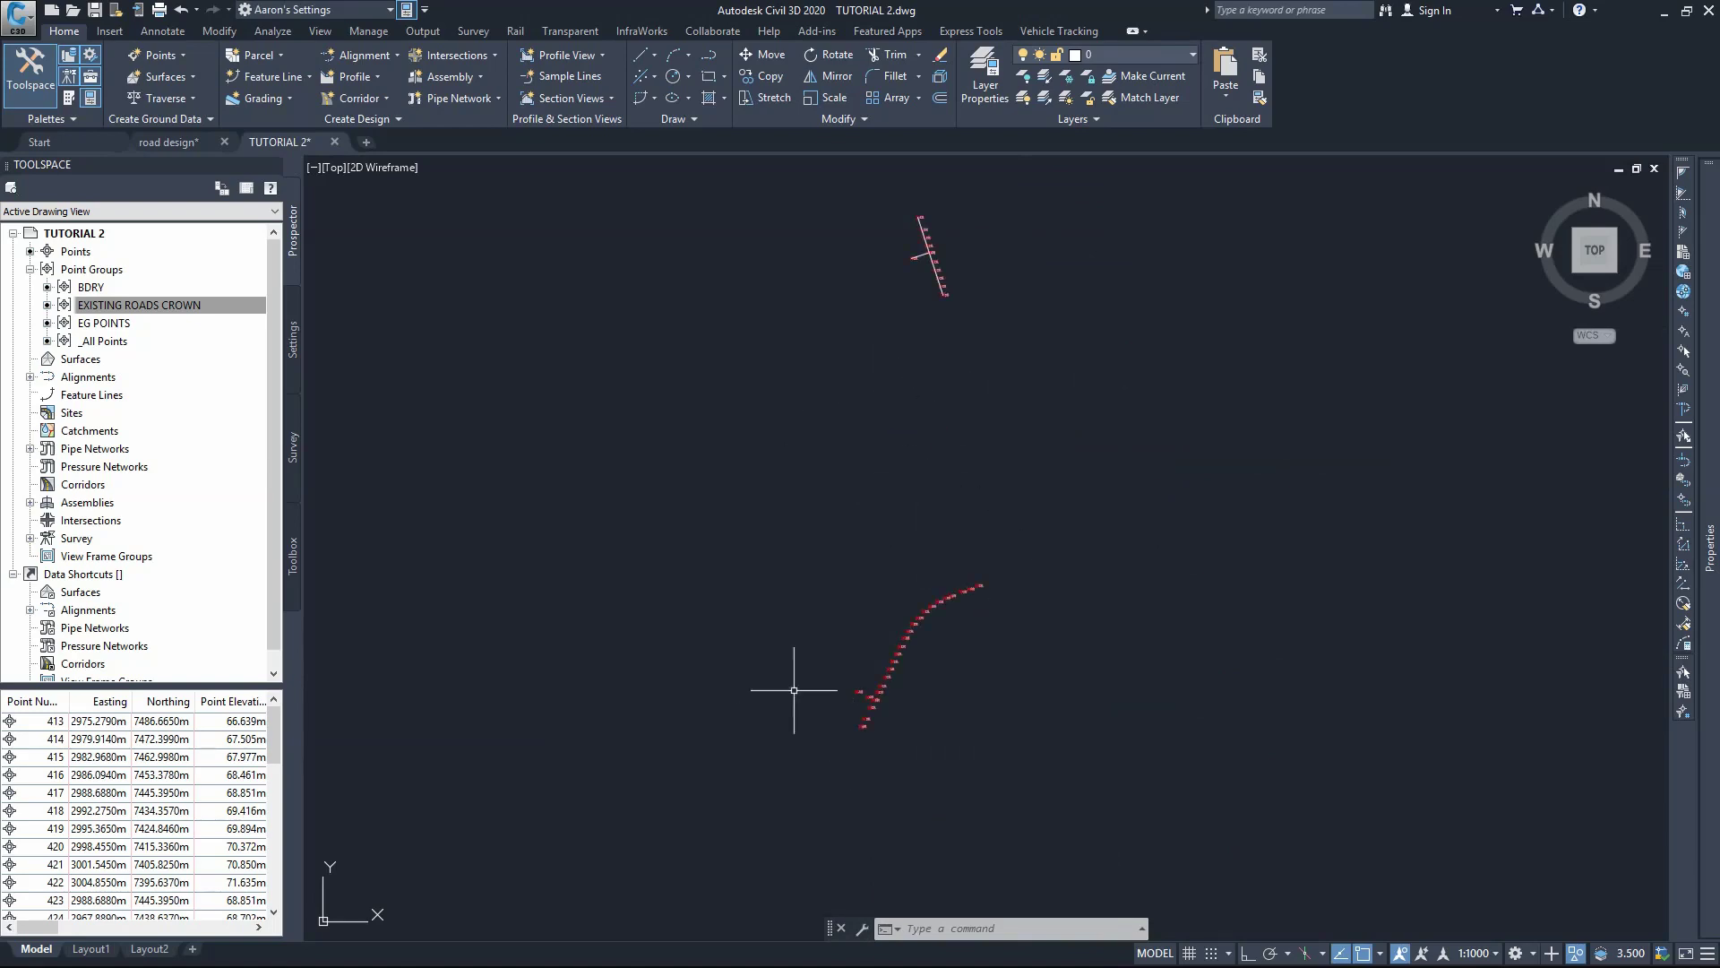
Start a polyline at the lowest CR point and trace up the straight run of crown points.
left_click(692, 63)
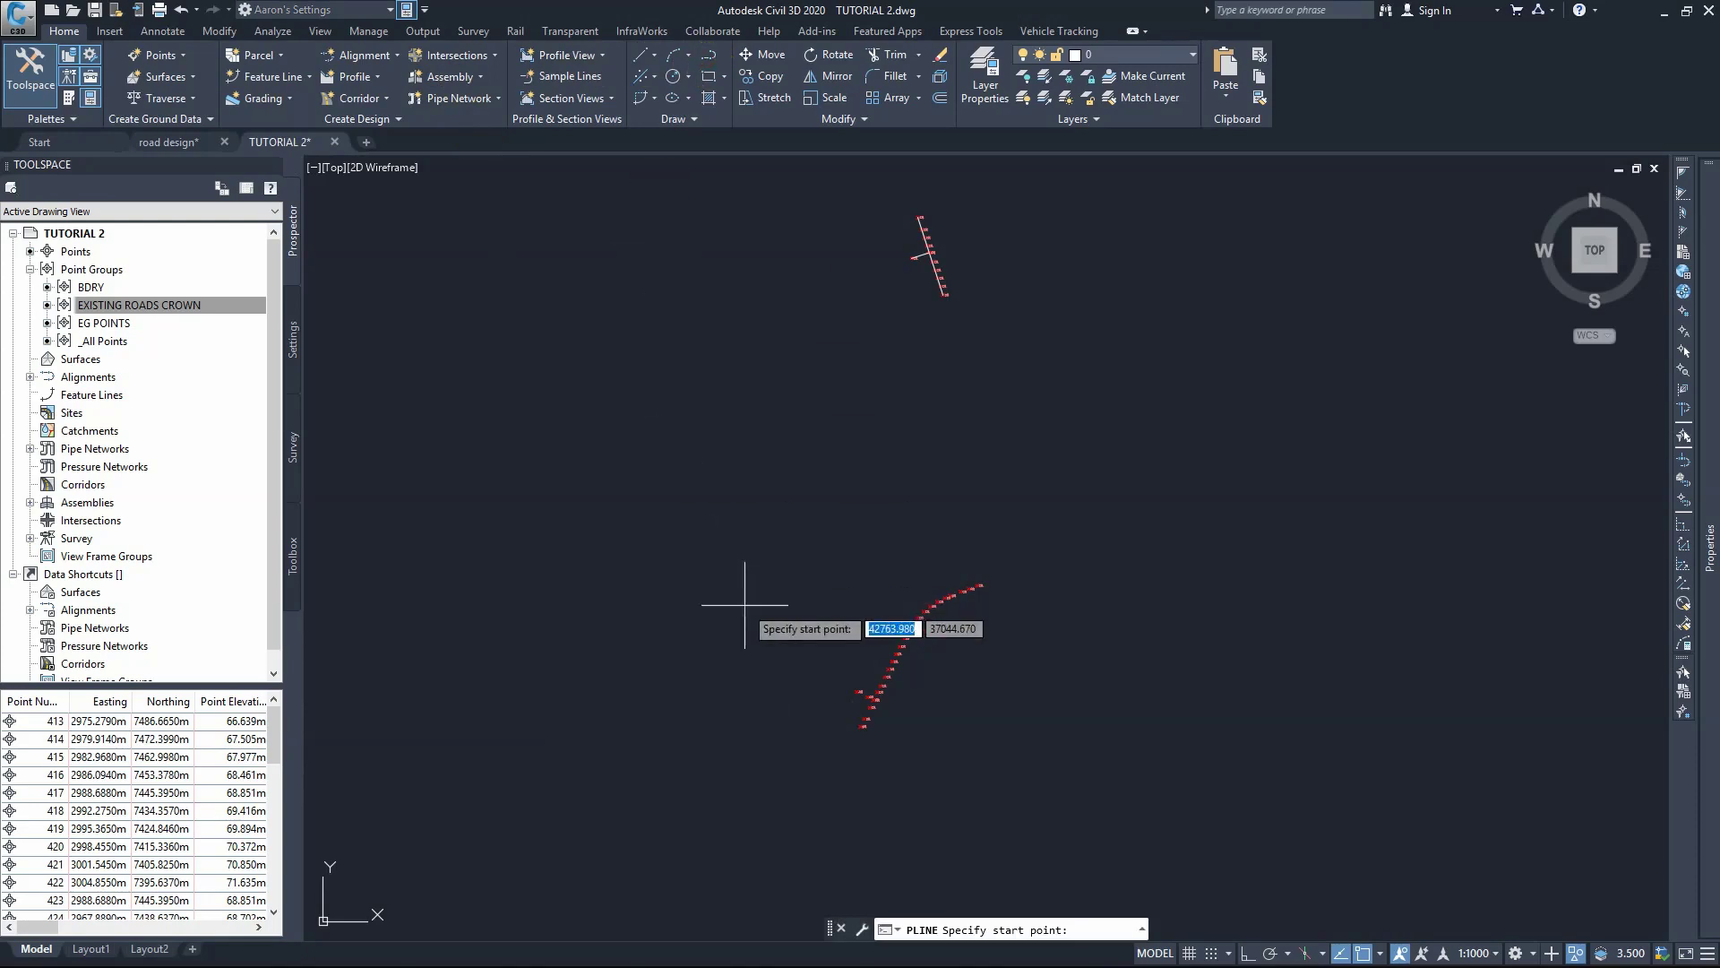
scroll(848, 744, "up", 4)
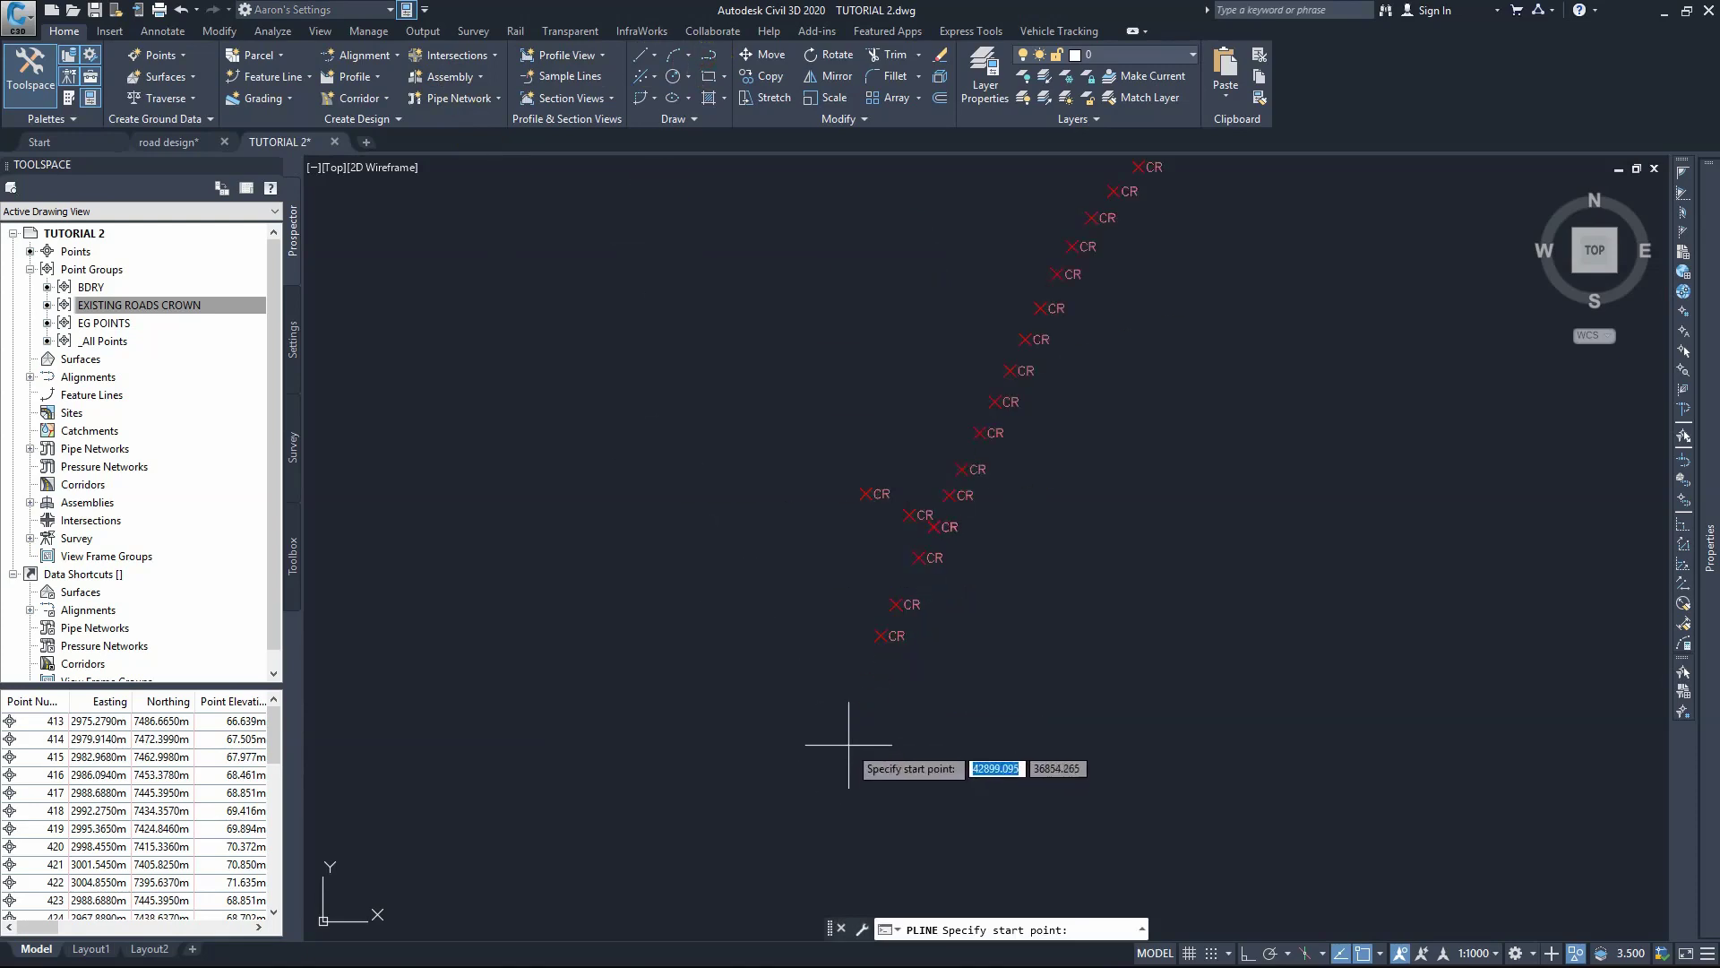
left_click(882, 633)
scroll(901, 583, "up", 2)
left_click(942, 506)
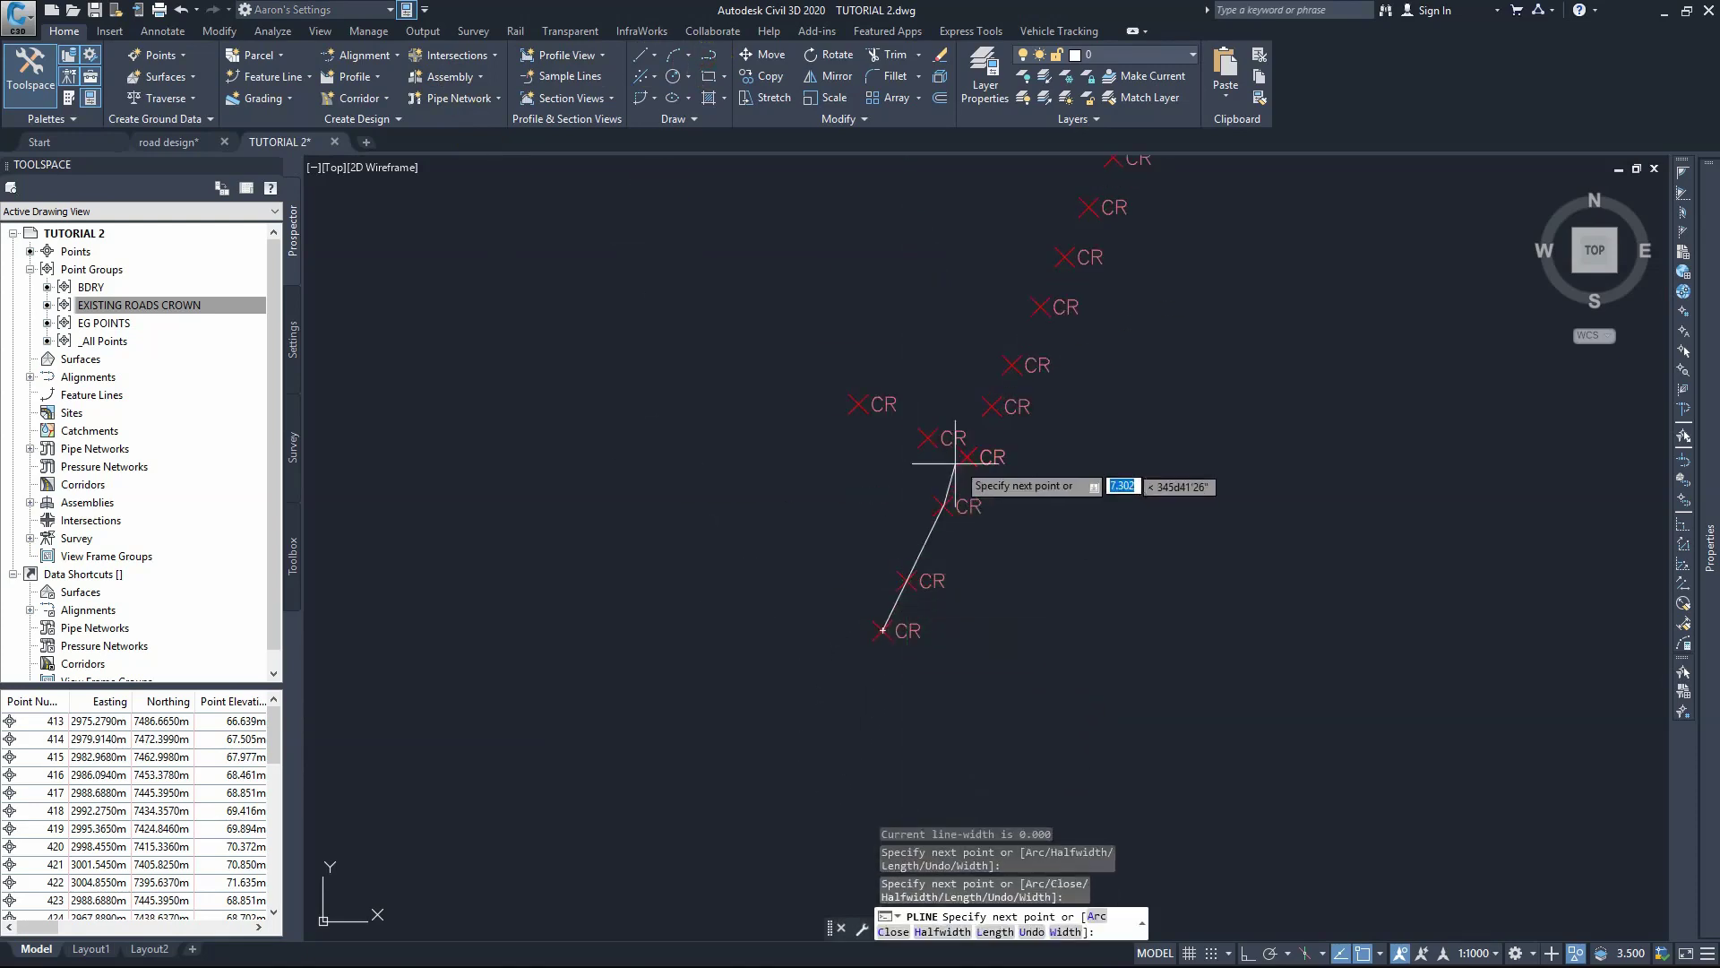
left_click(966, 457)
left_click(992, 406)
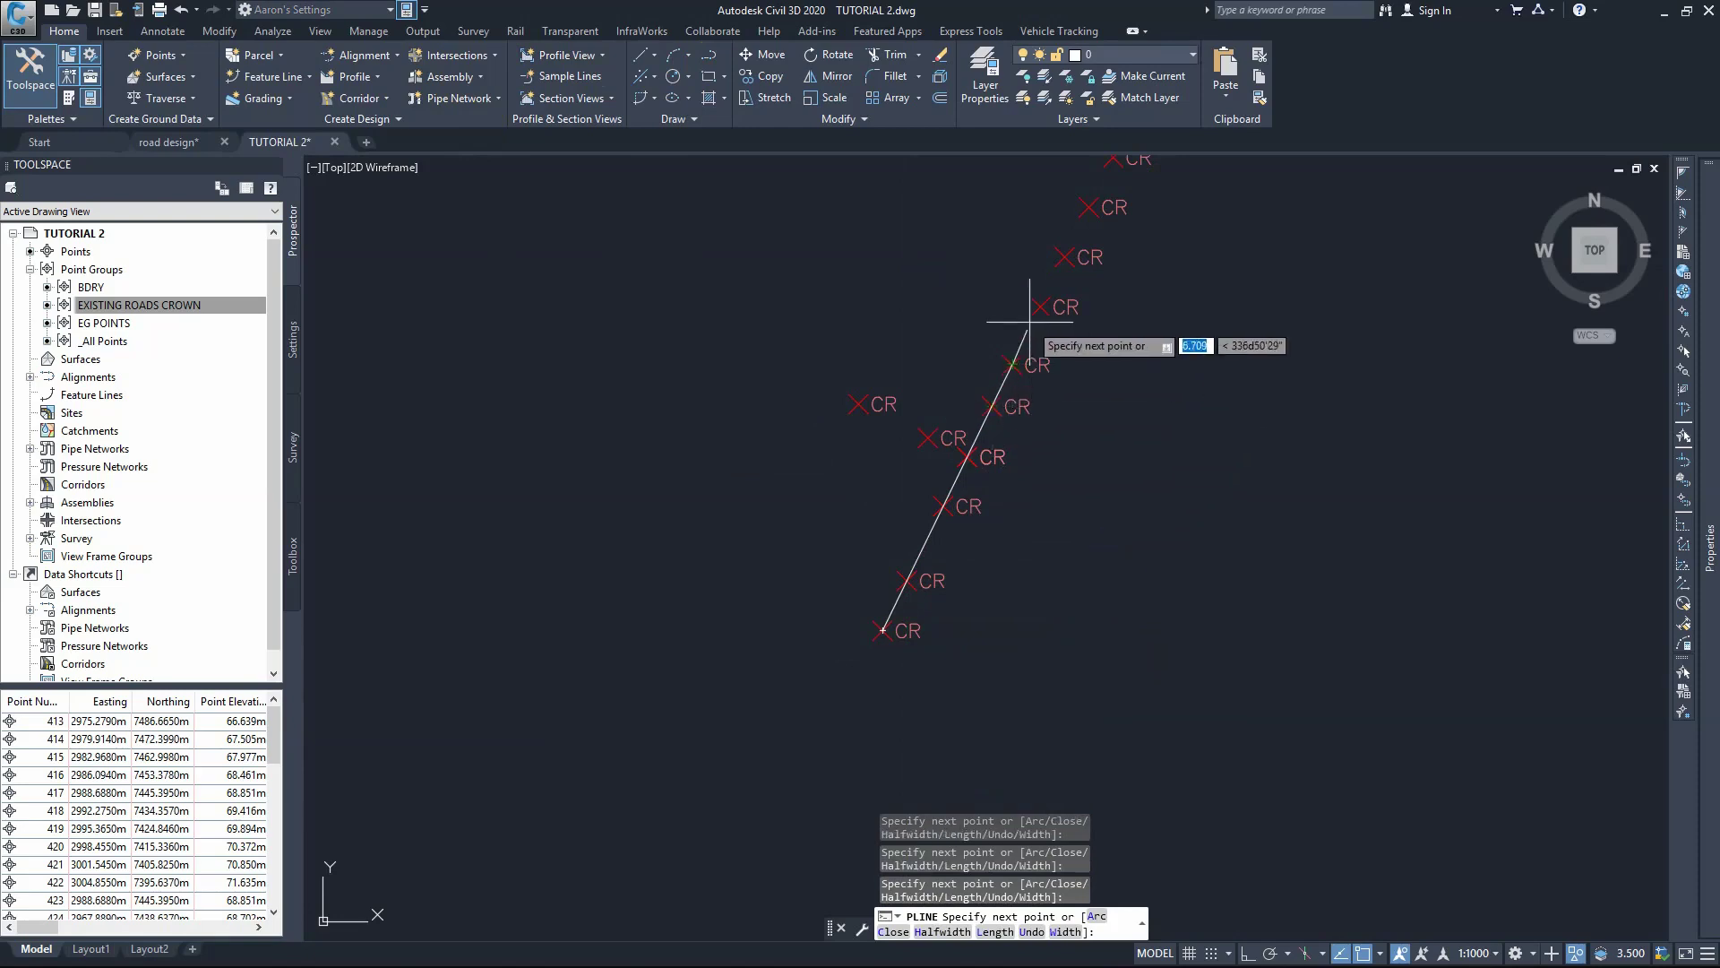
scroll(1006, 561, "down", 3)
scroll(1005, 561, "up", 3)
left_click(968, 523)
left_click(994, 472)
left_click(1022, 422)
left_click(1047, 373)
Continue the polyline around the curve through the following CR points.
scroll(910, 529, "down", 3)
scroll(913, 570, "up", 3)
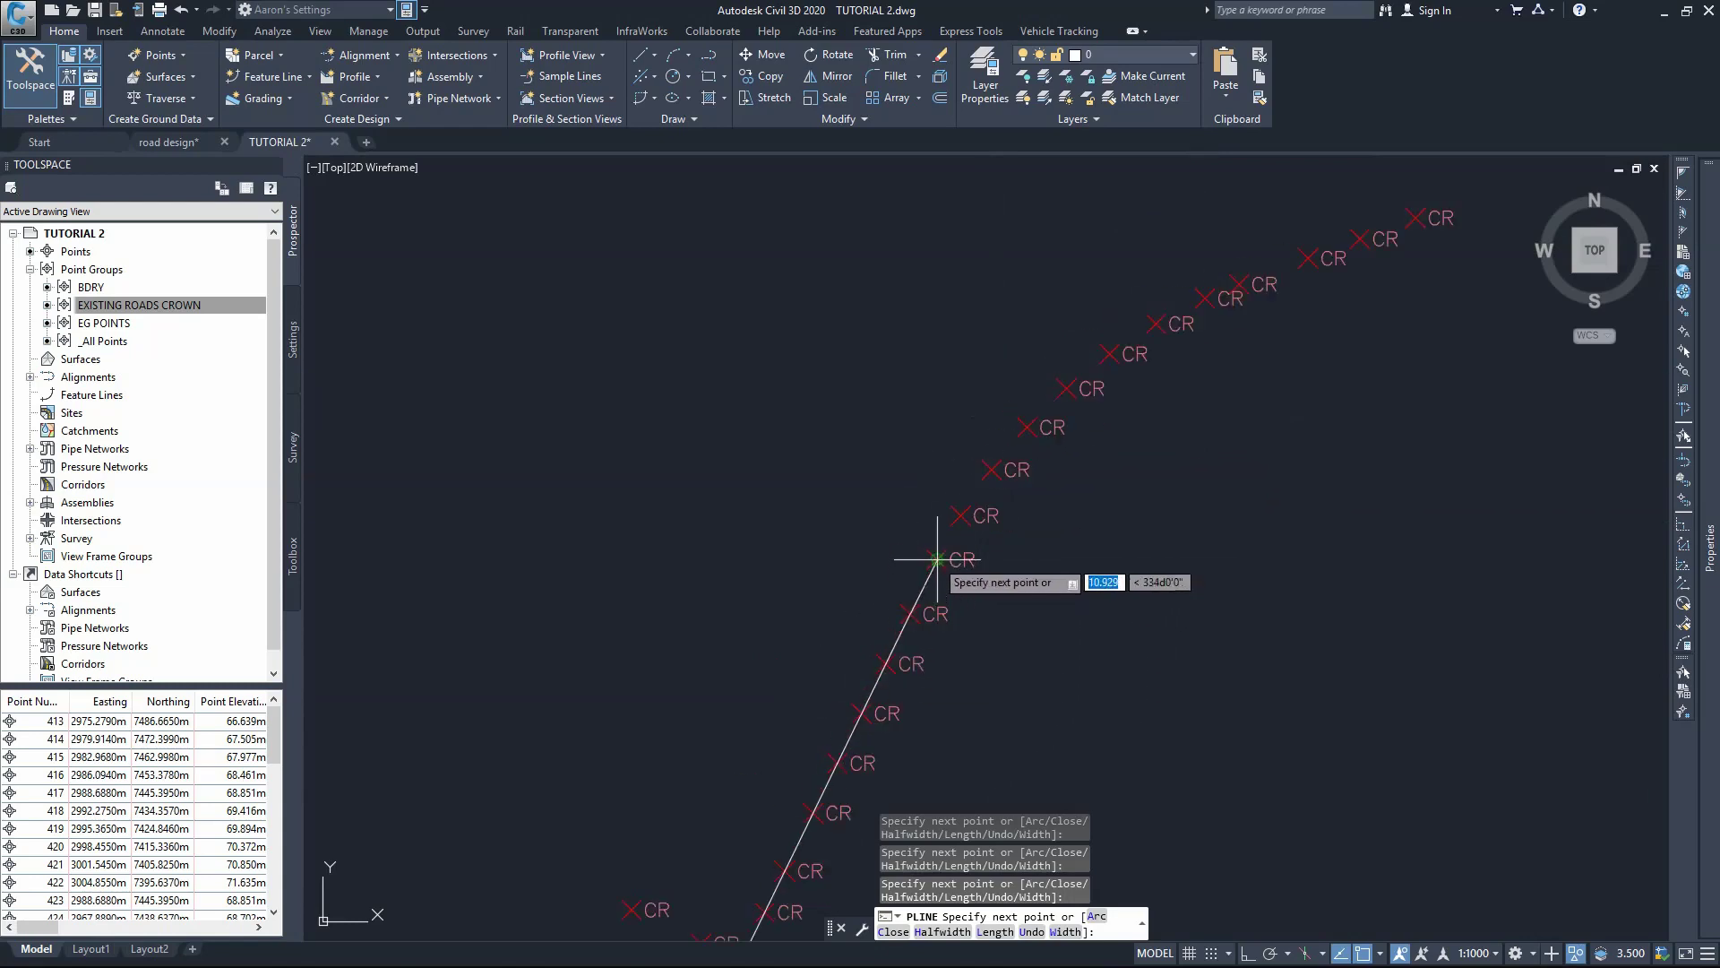
left_click(990, 469)
left_click(1024, 428)
left_click(1073, 382)
left_click(1112, 354)
left_click(1157, 324)
left_click(1206, 297)
left_click(1238, 285)
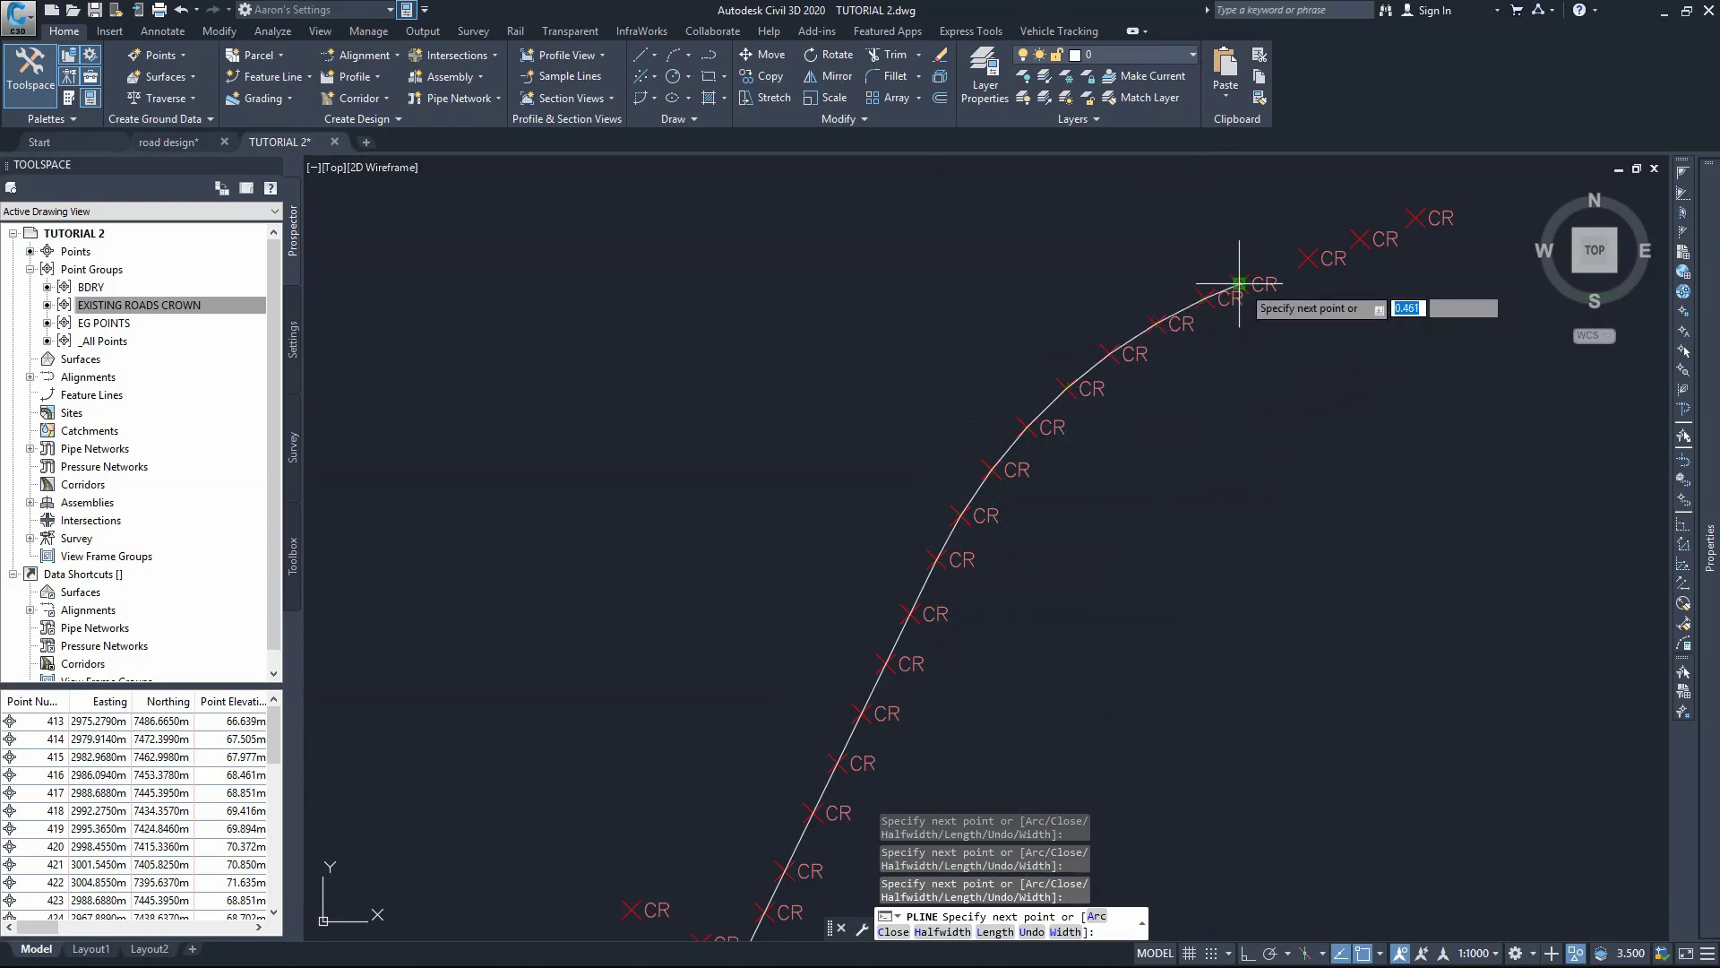
mouse_move(1366, 960)
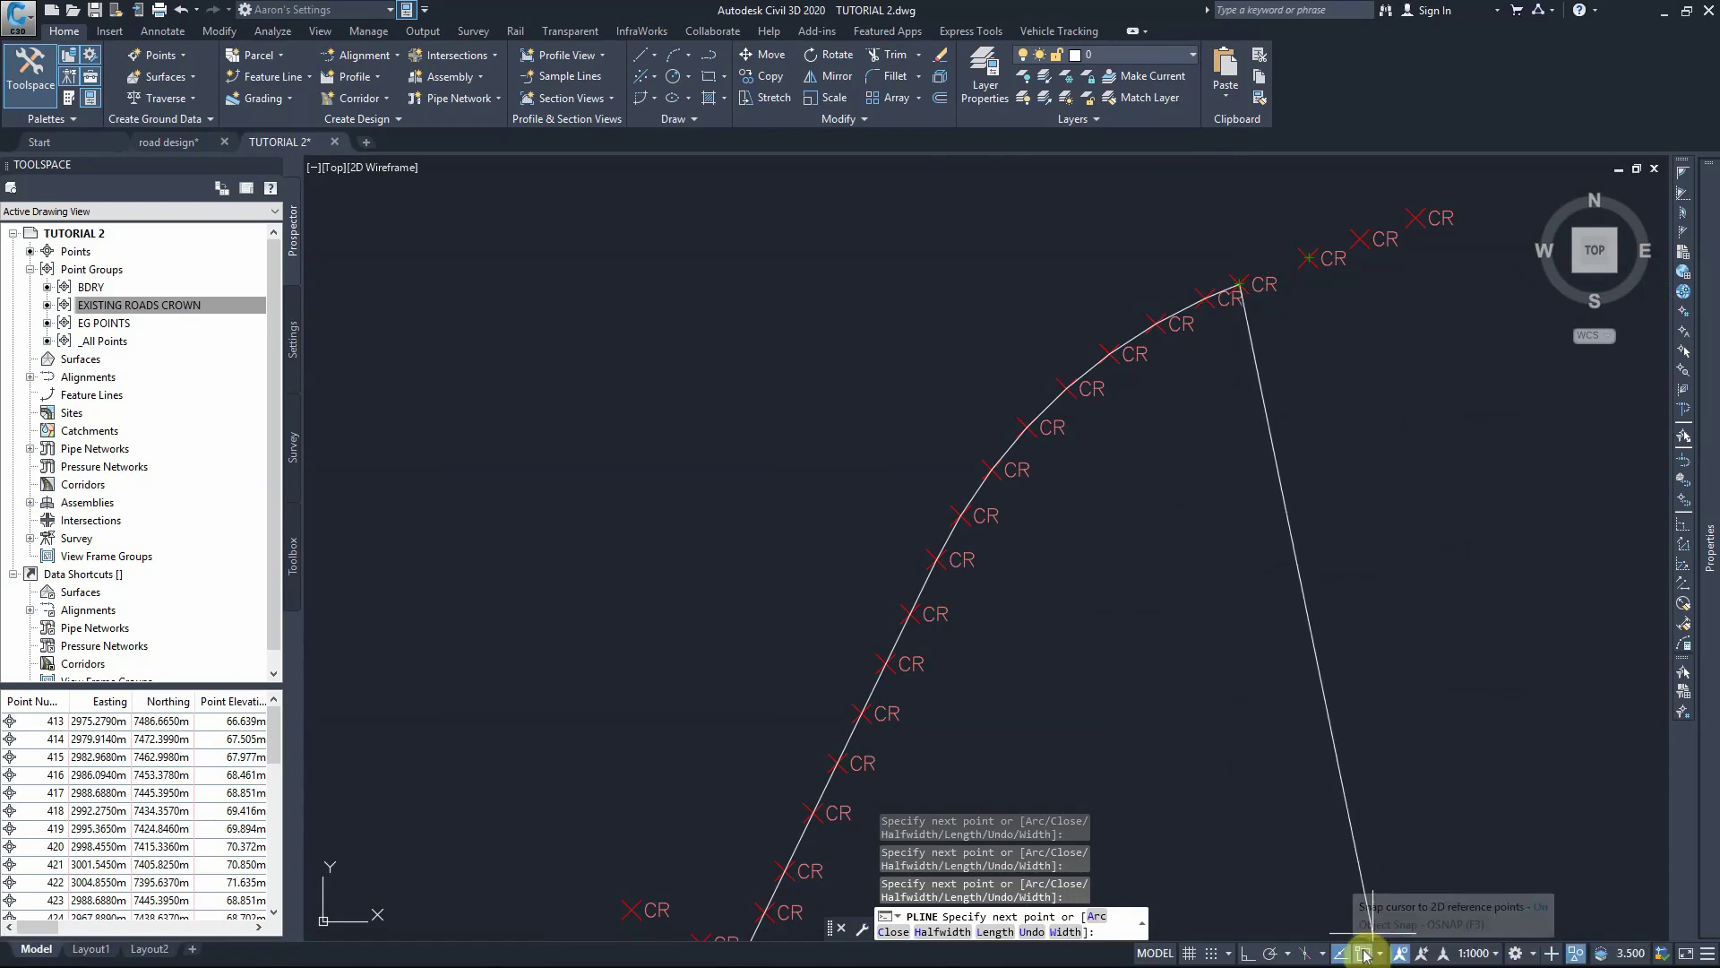
Enable Endpoint, Midpoint, Apparent Intersection, Extension and Perpendicular object snaps.
right_click(1365, 956)
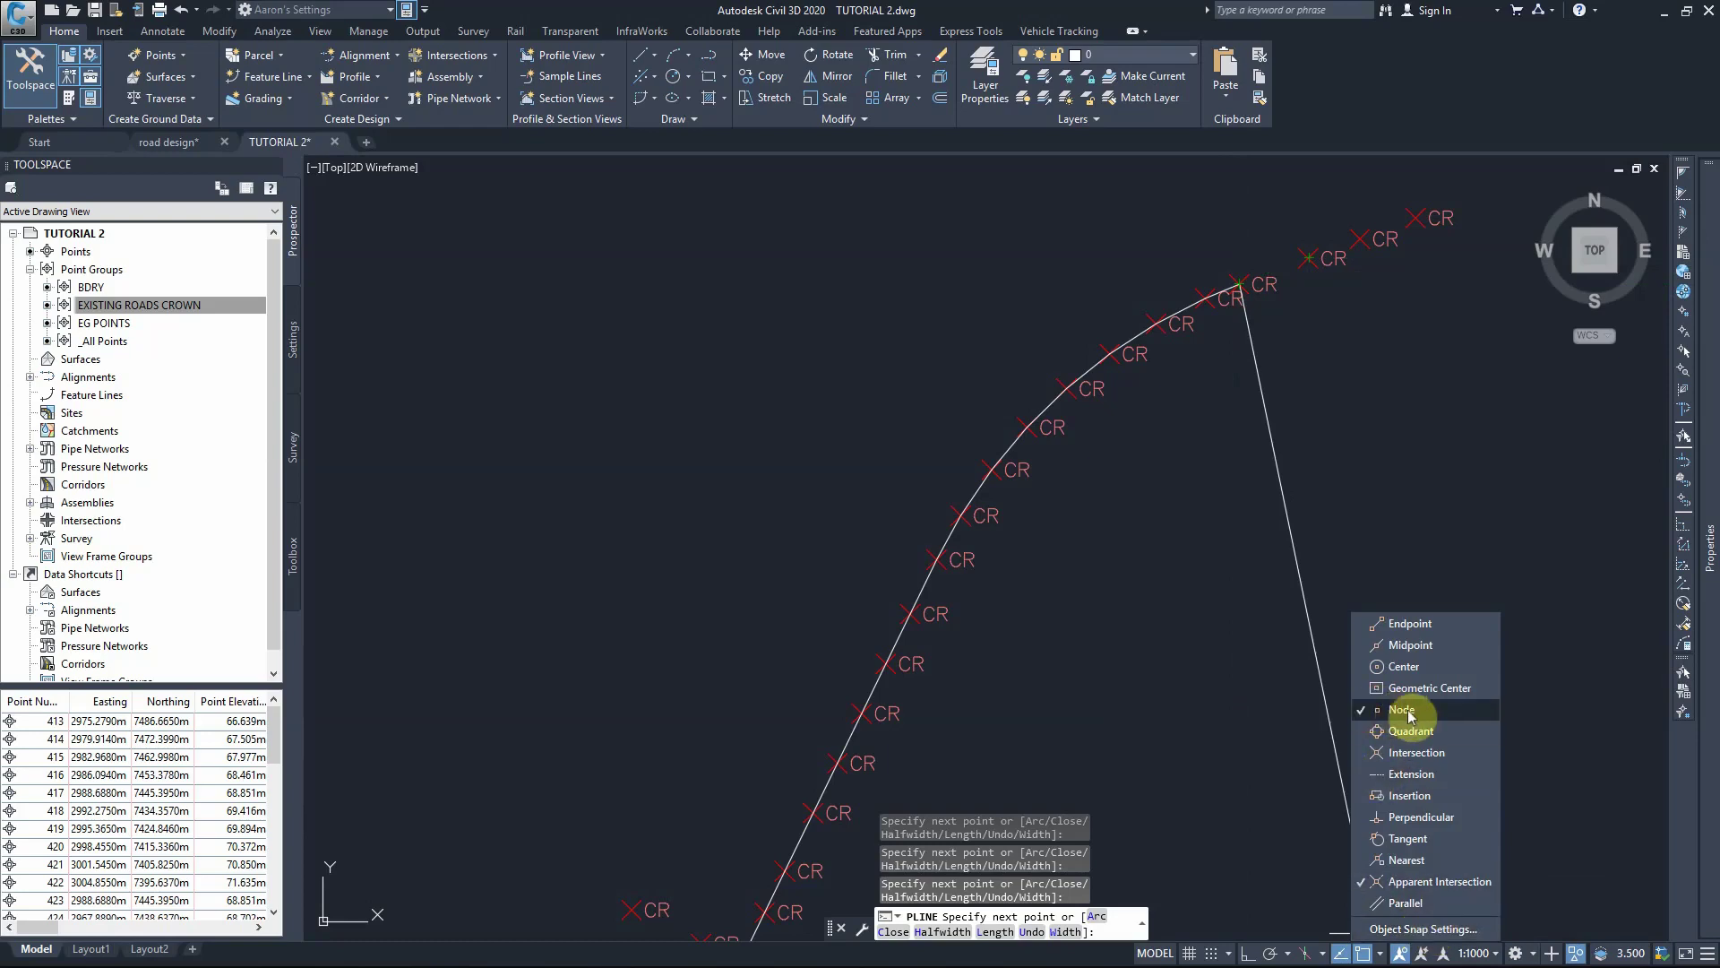
left_click(1364, 620)
left_click(1358, 643)
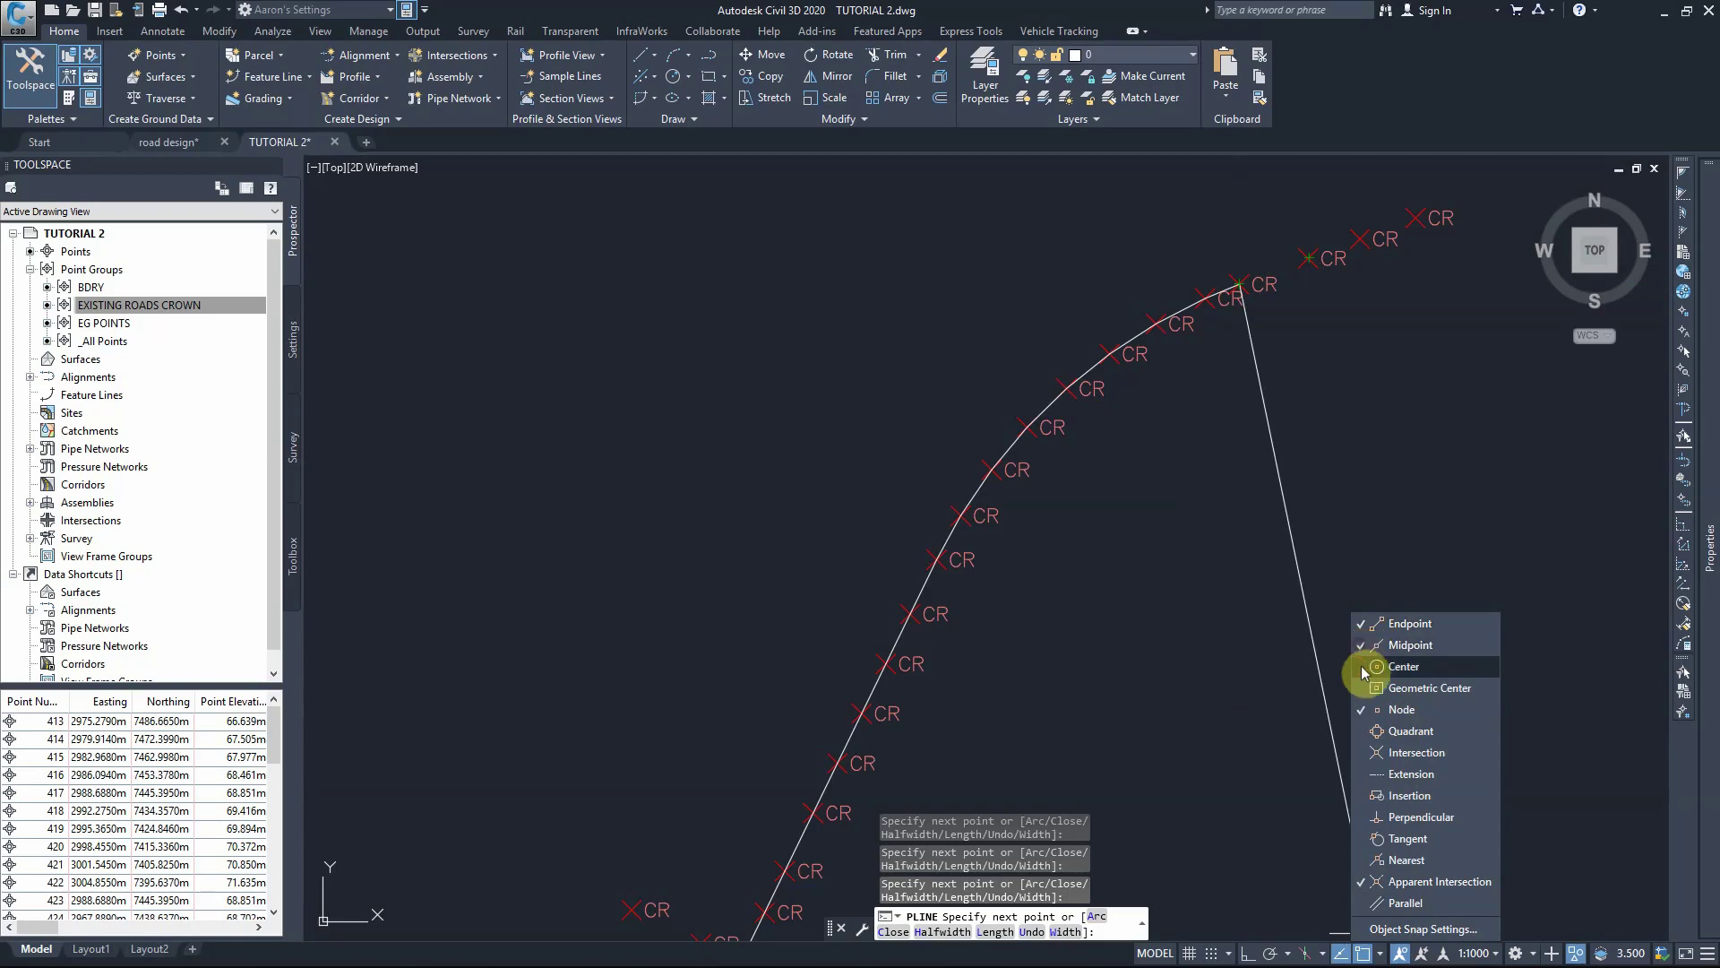
left_click(1359, 882)
left_click(1358, 773)
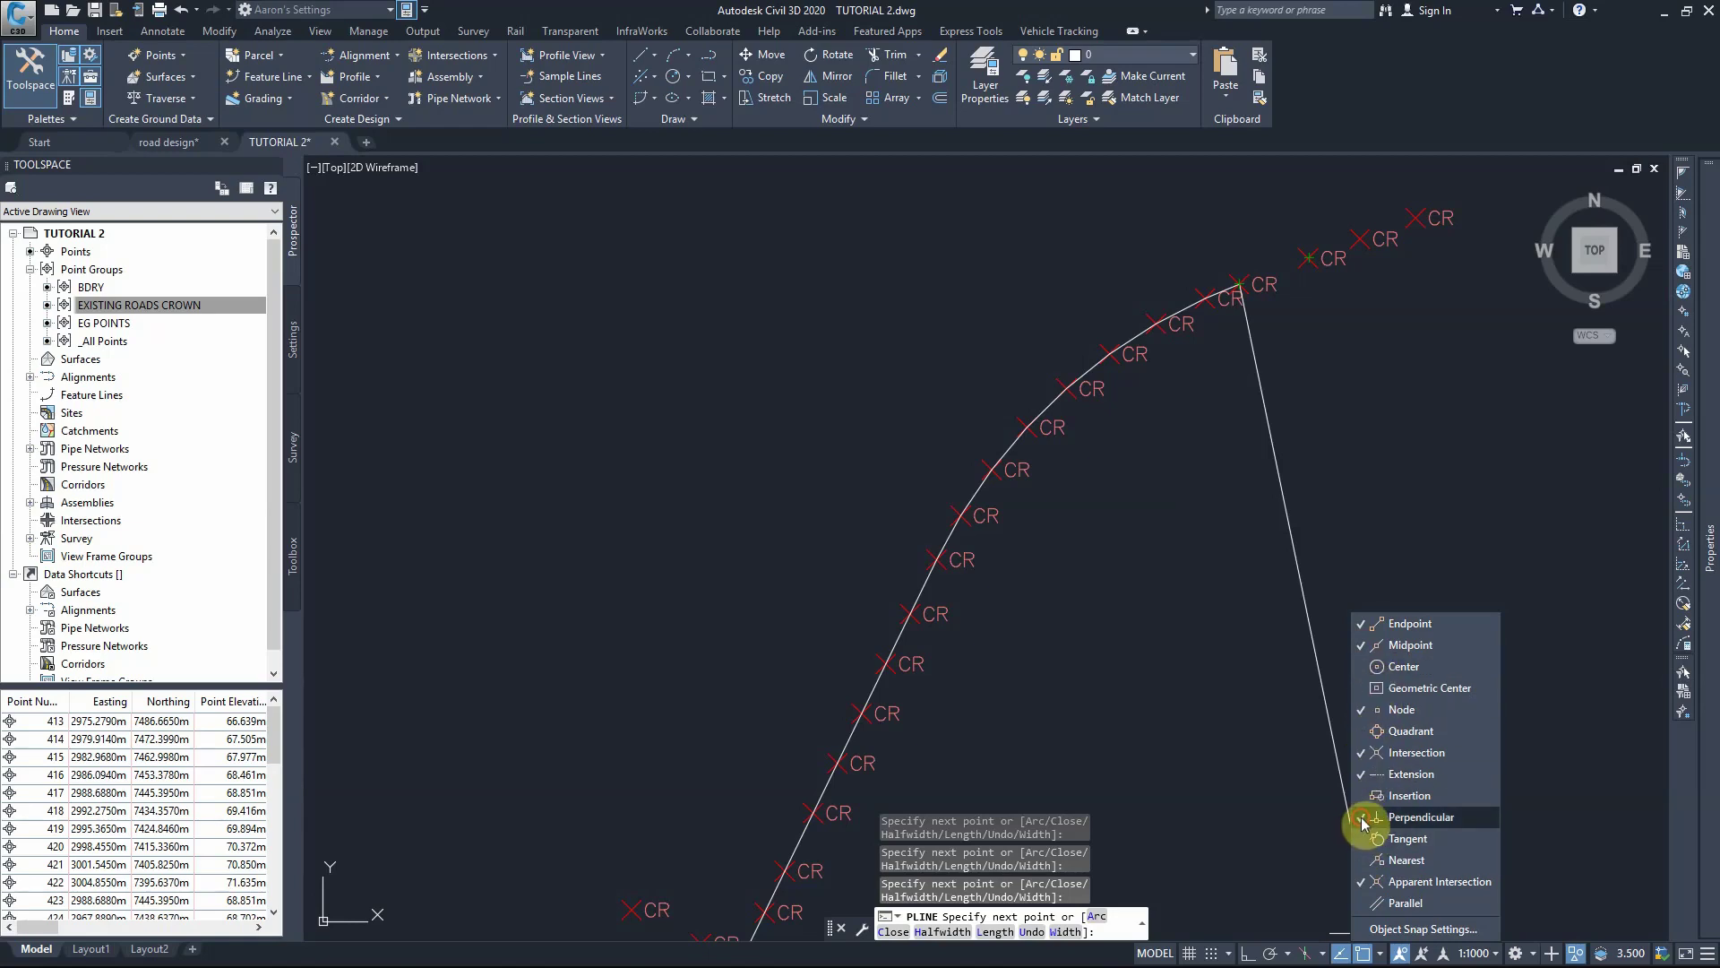
left_click(1363, 954)
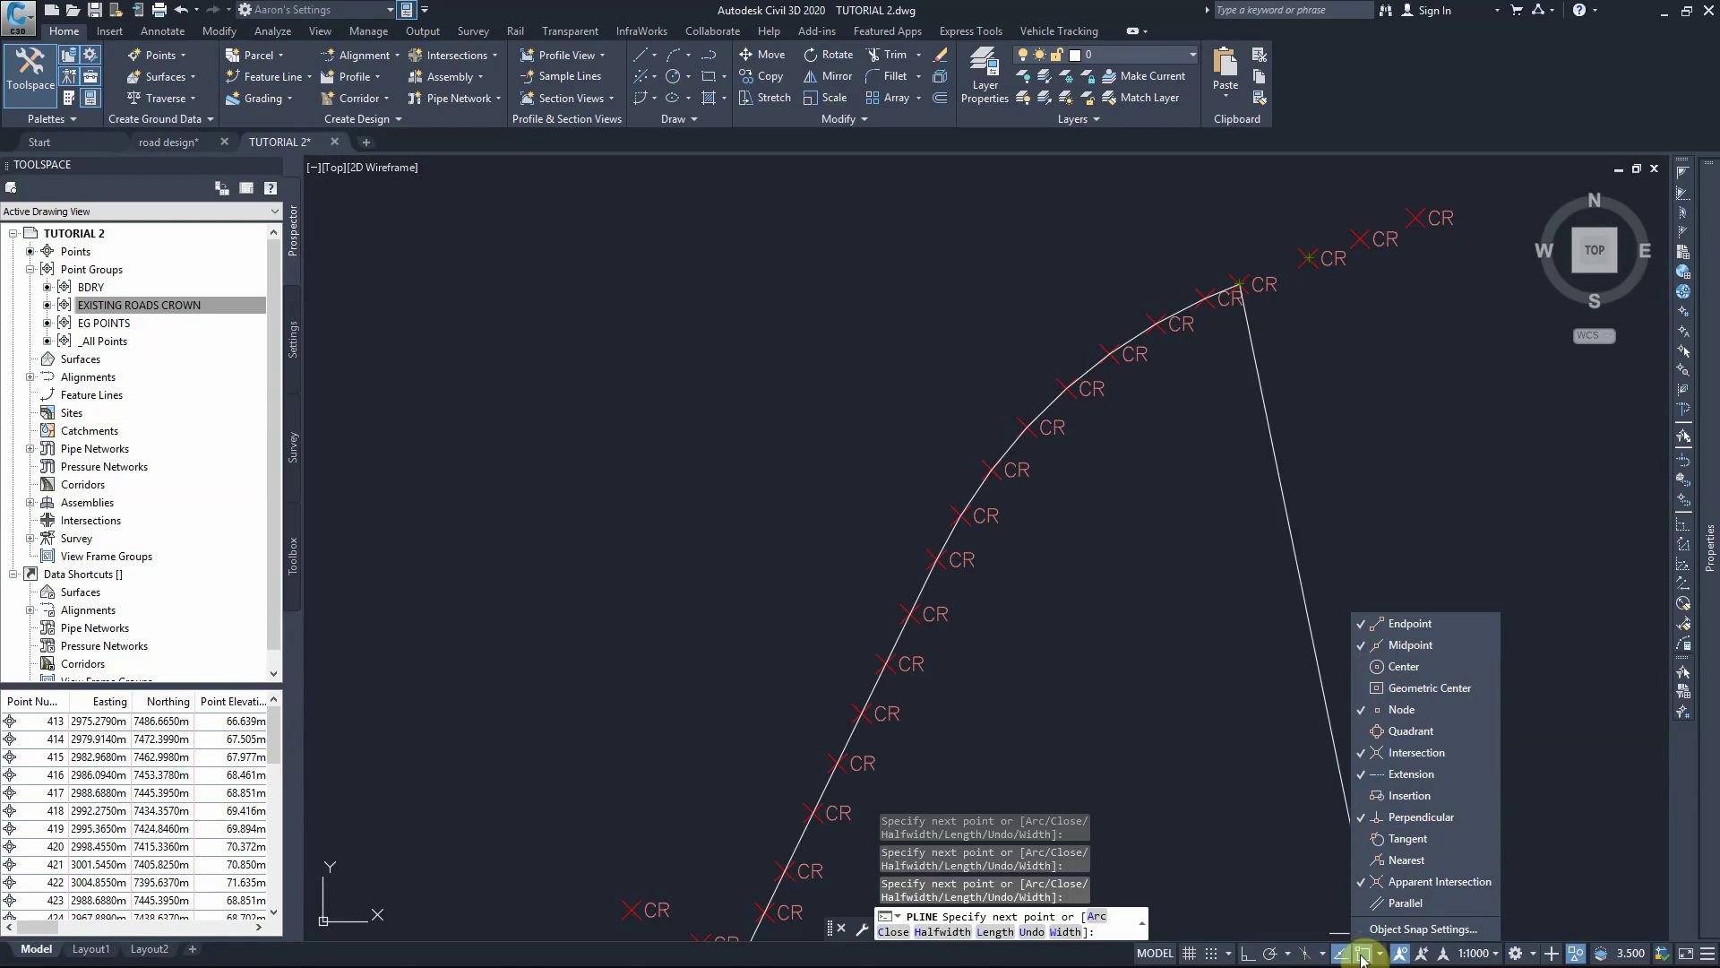
left_click(1363, 954)
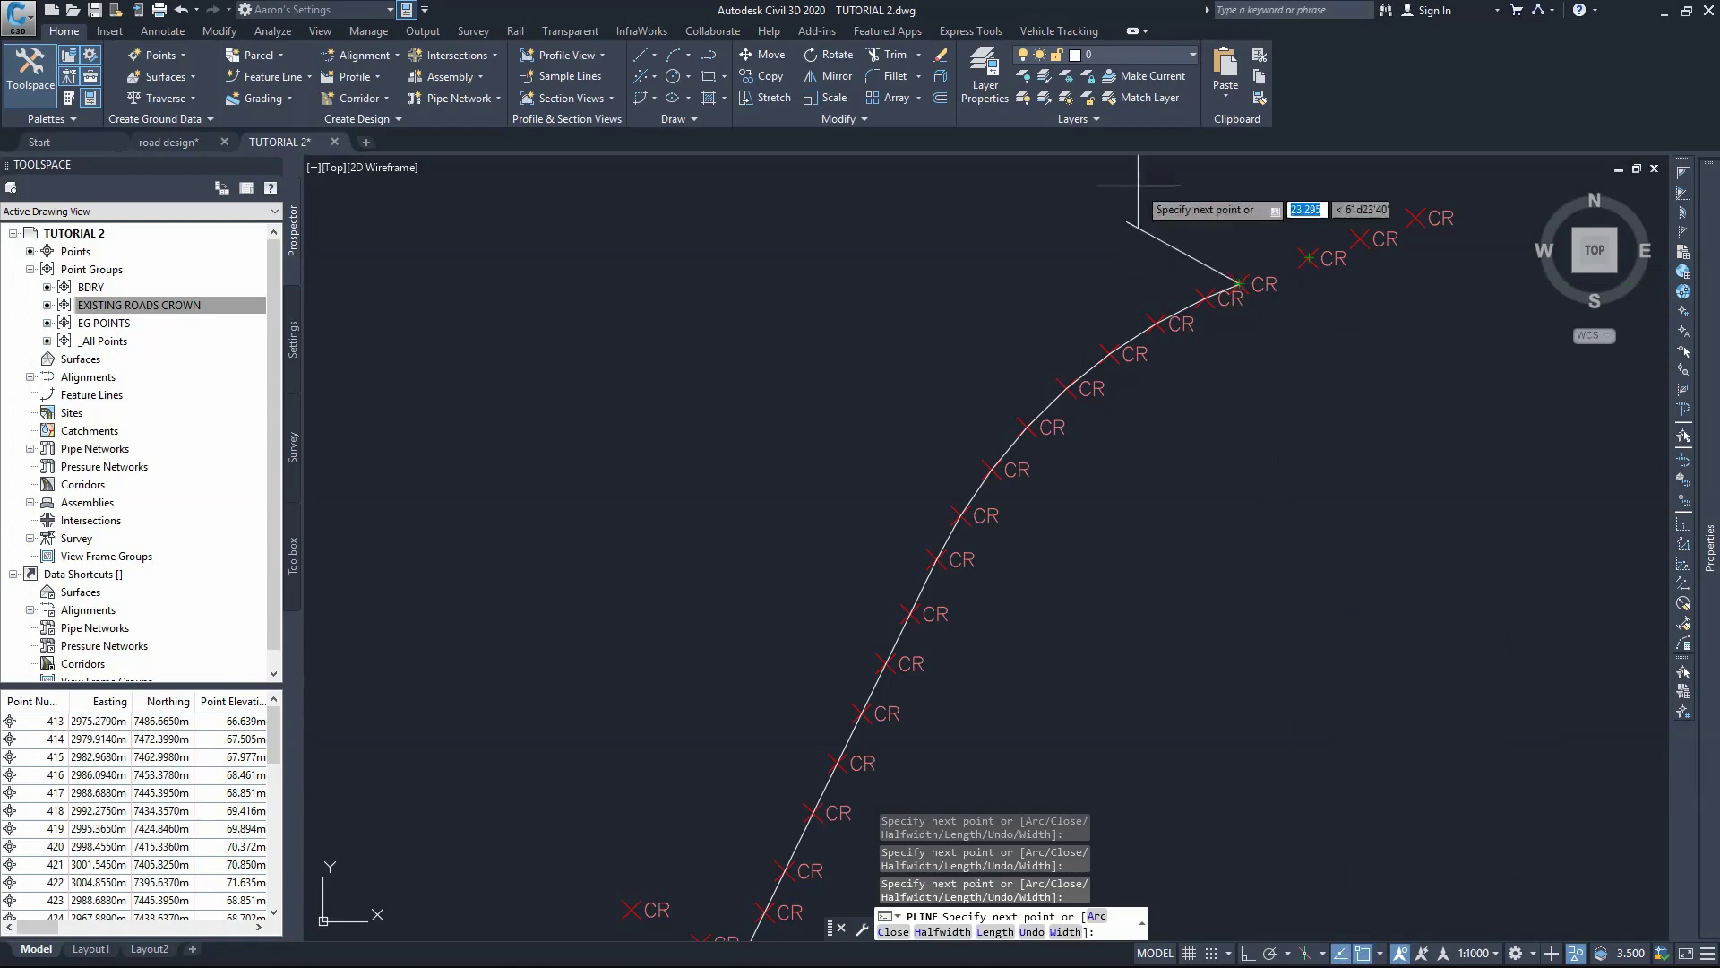
Add the last CR points as vertices and finish the crown polyline.
left_click(1298, 257)
scroll(1267, 269, "up", 3)
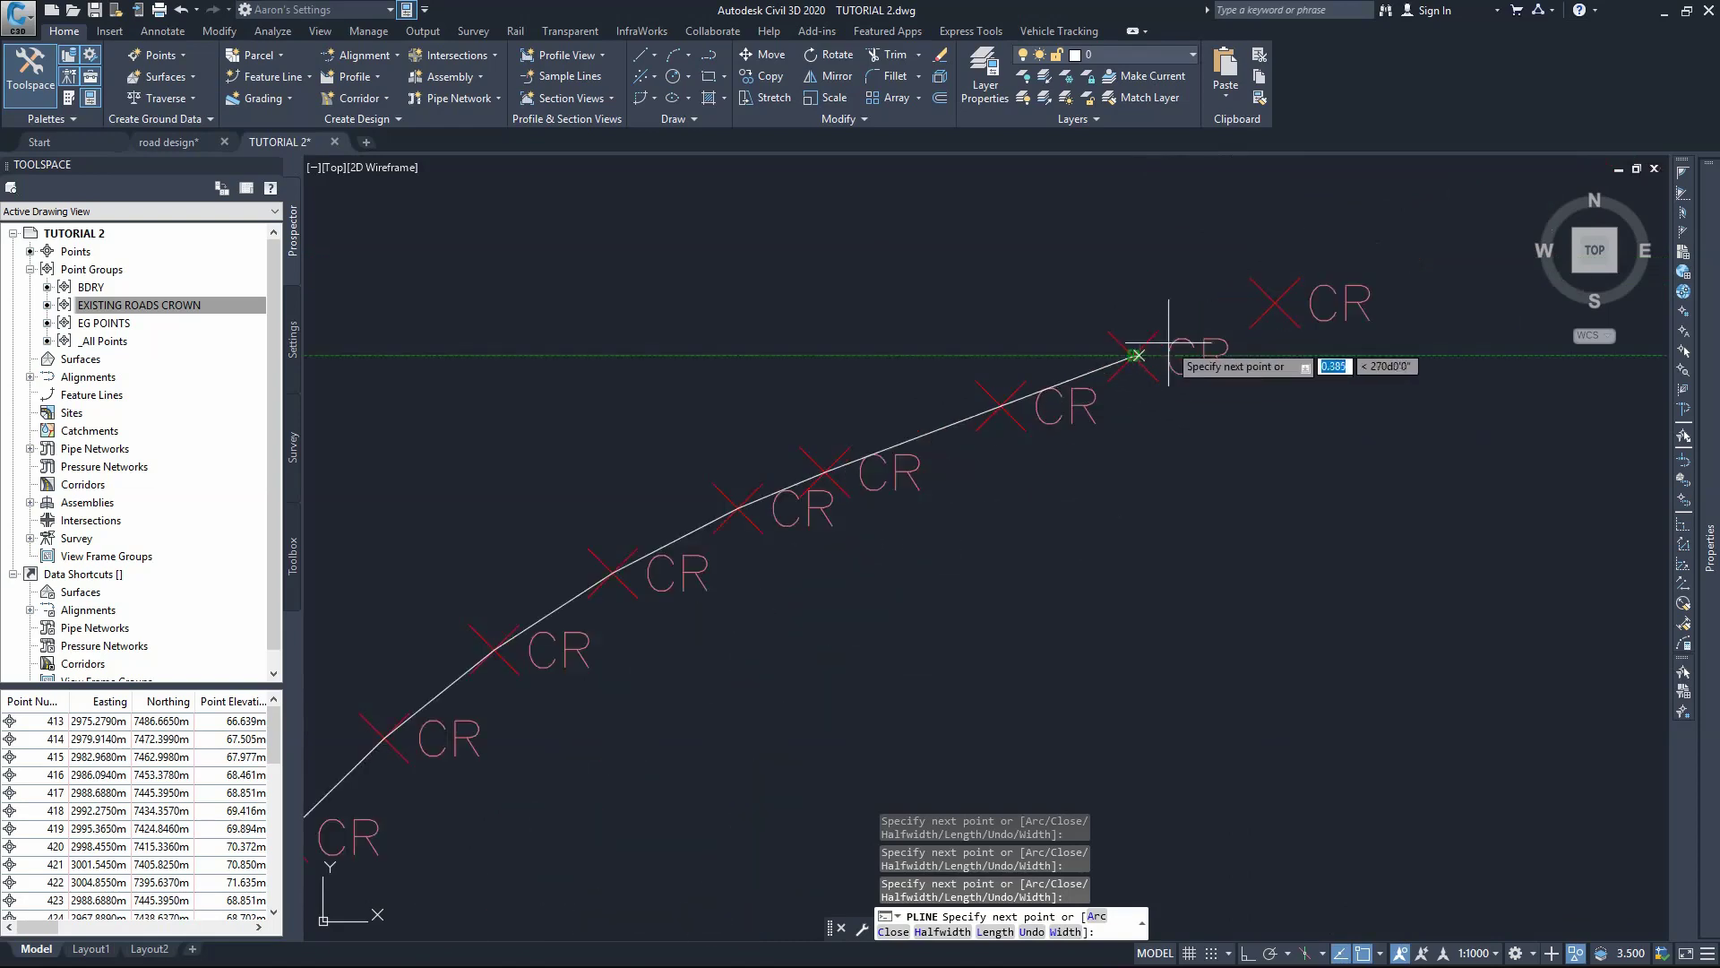
left_click(1268, 303)
left_click(1268, 303)
right_click(1268, 303)
left_click(1299, 311)
scroll(1228, 454, "down", 5)
Draw a short polyline from the offset CR point perpendicular onto the crown polyline.
right_click(1167, 587)
left_click(1187, 598)
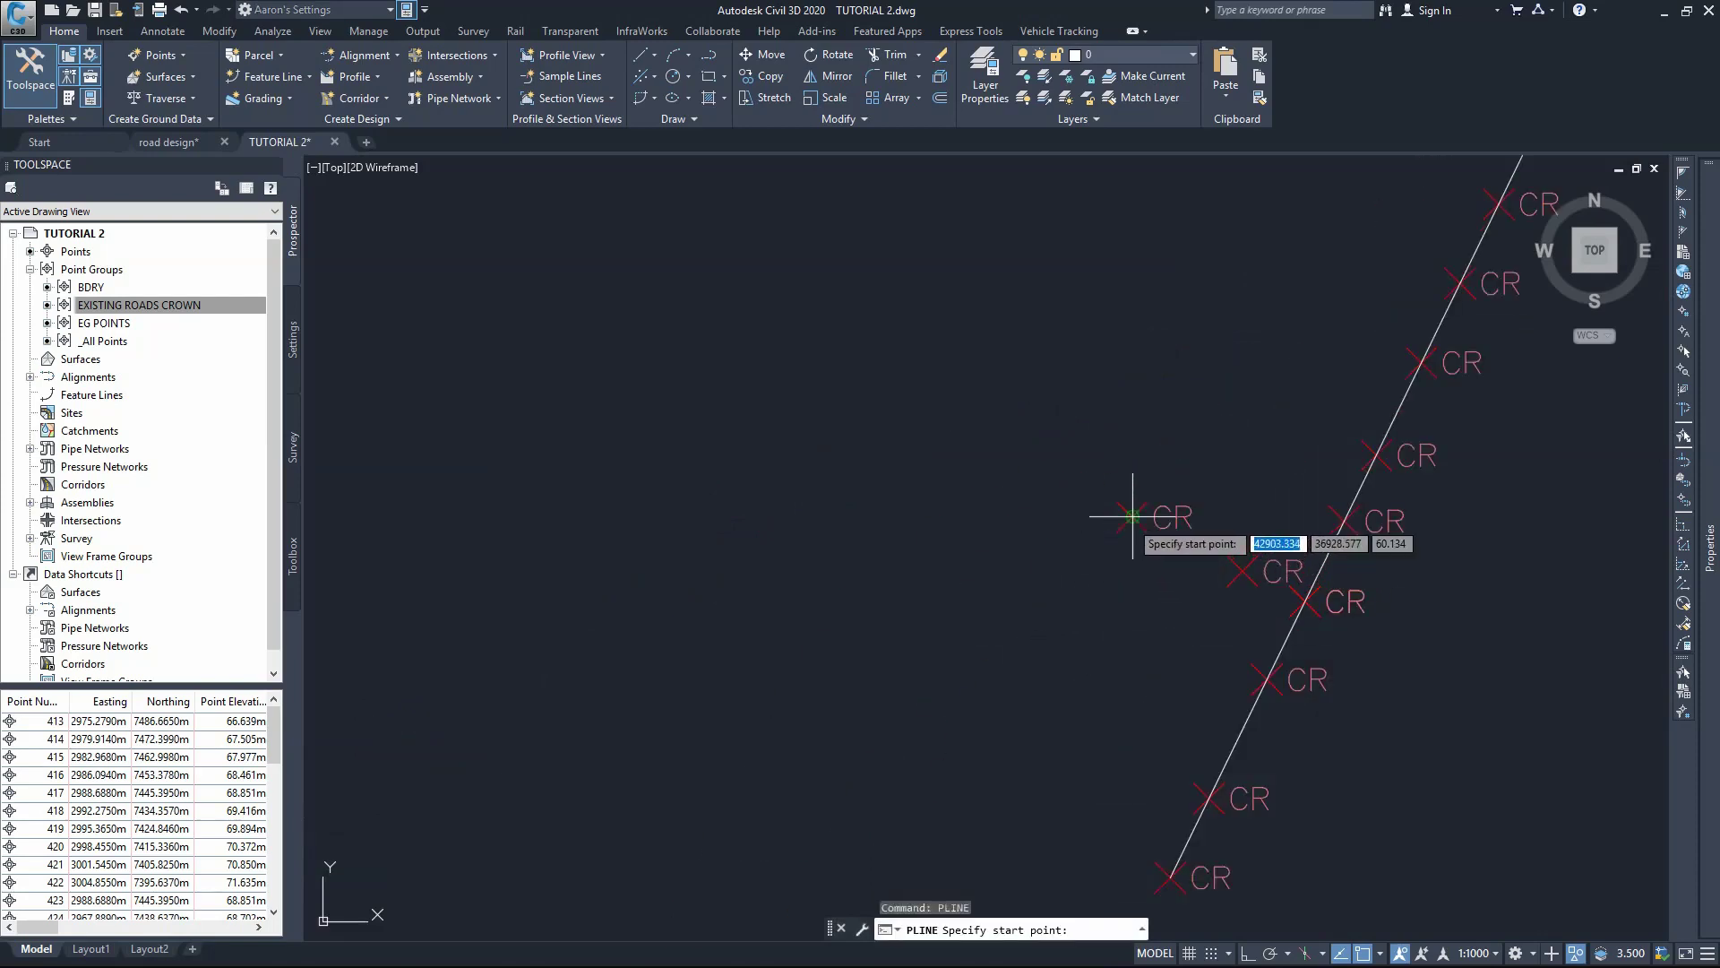
left_click(1134, 517)
left_click(1243, 570)
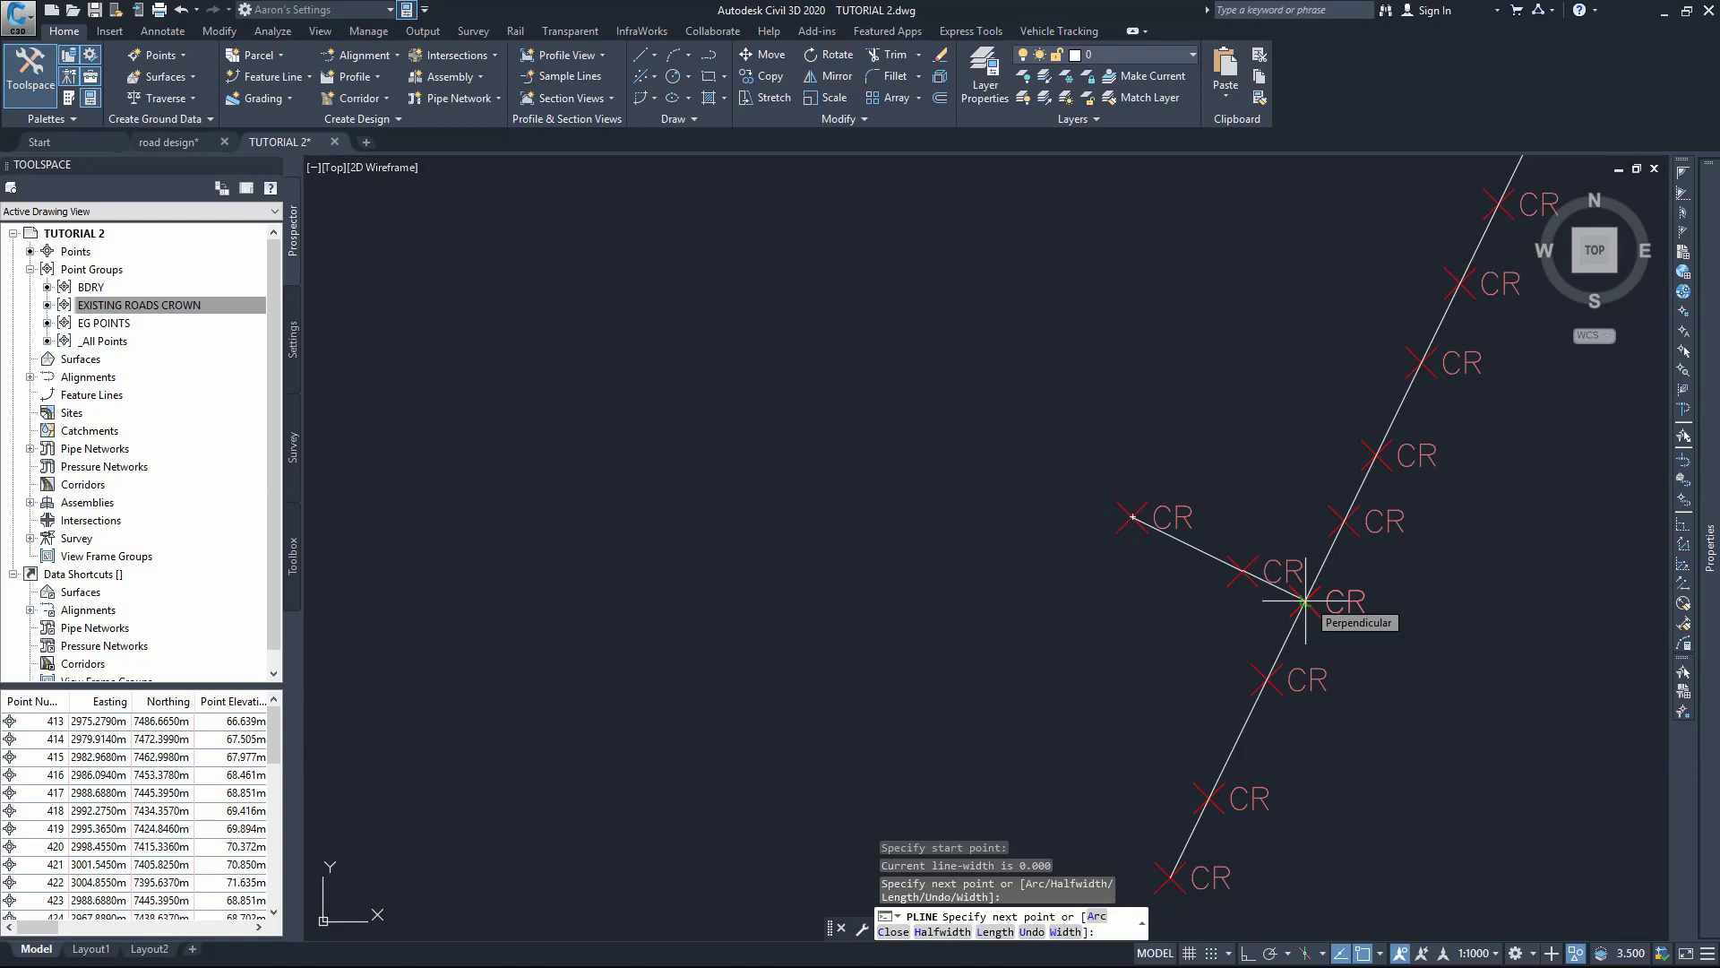
left_click(1306, 602)
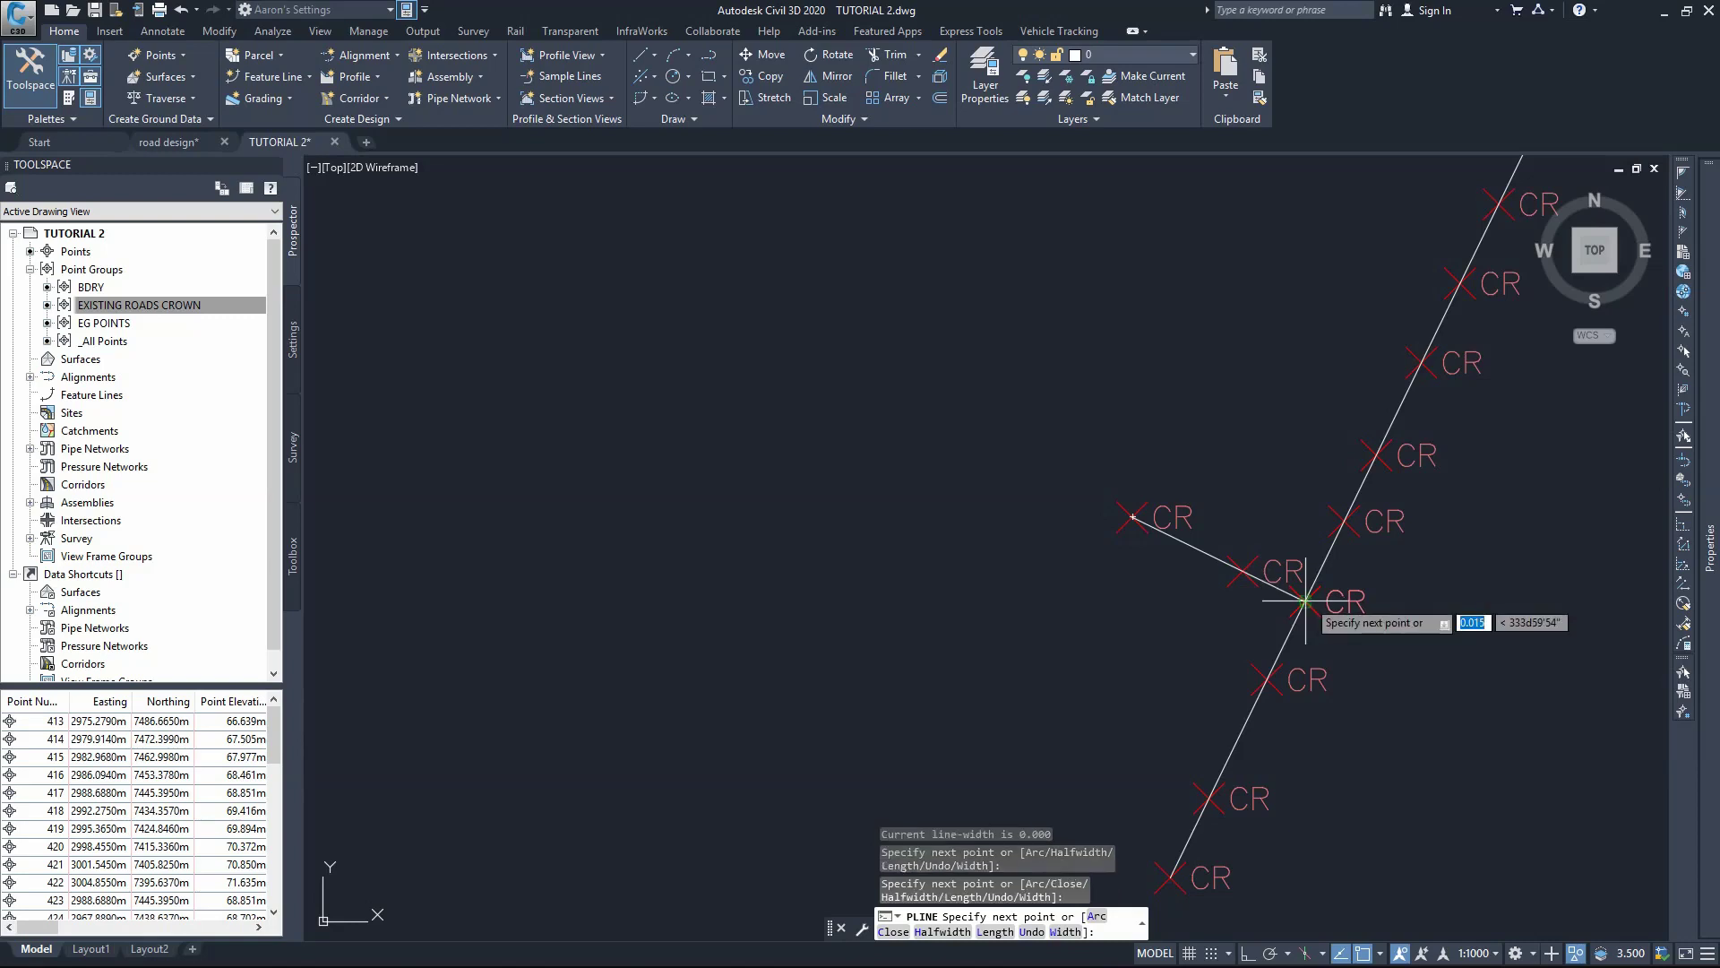
key("Return")
scroll(1030, 557, "down", 5)
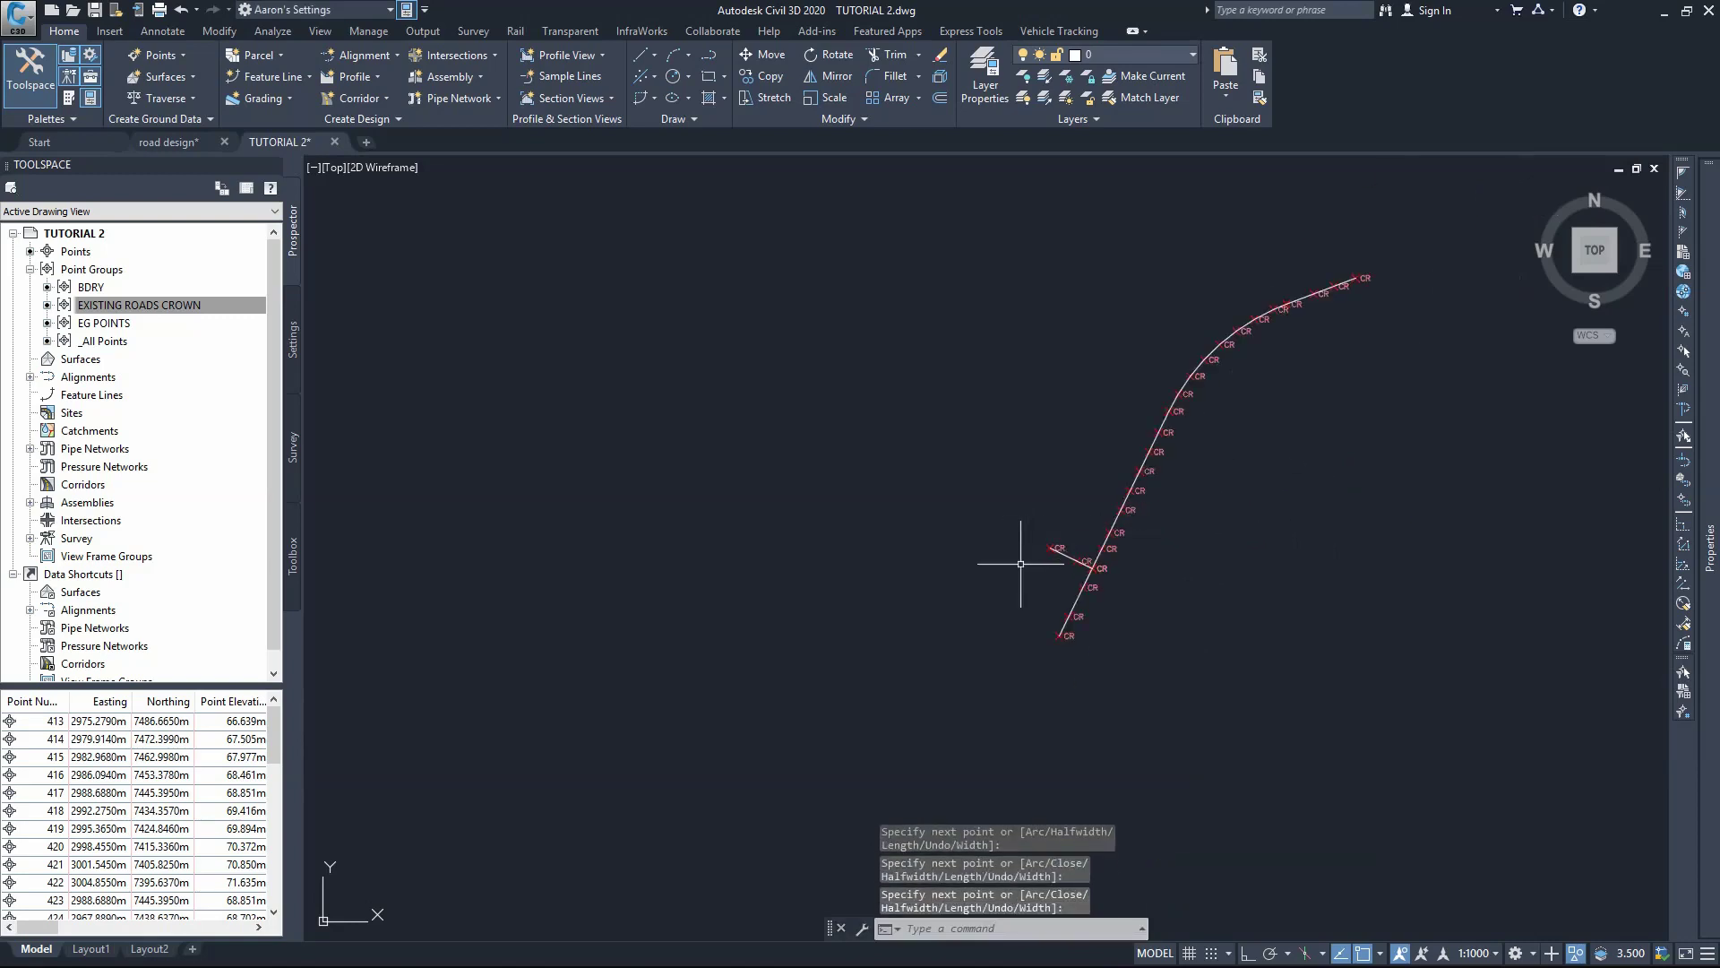
scroll(1002, 618, "down", 3)
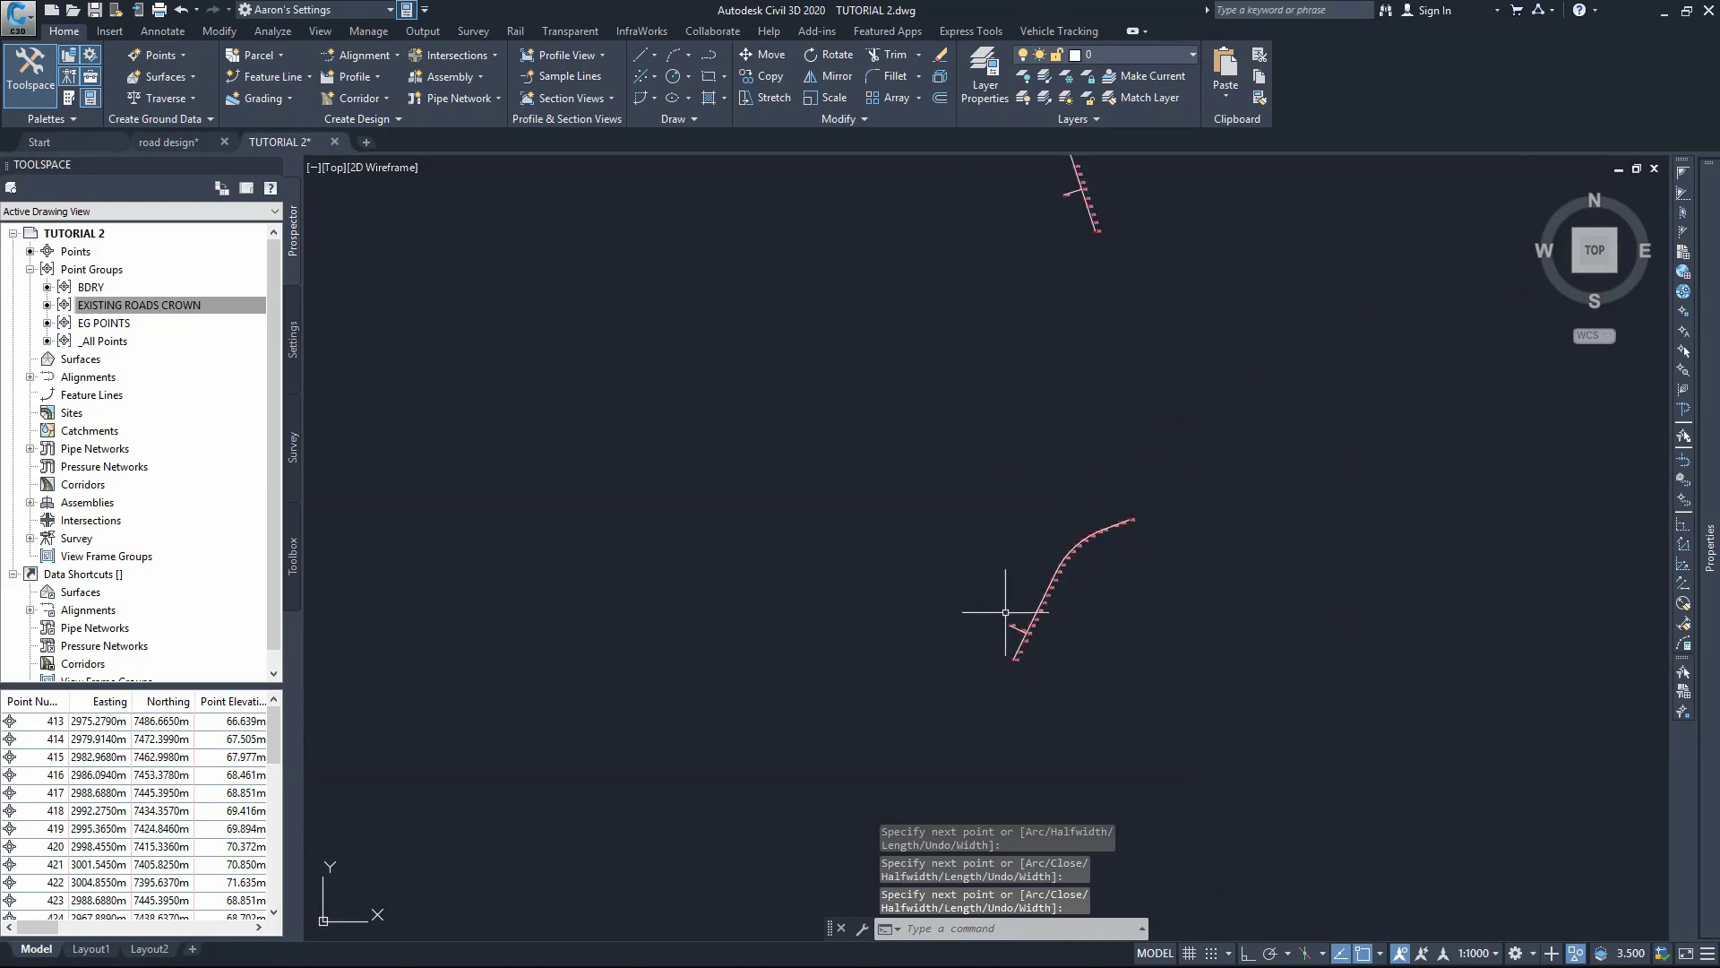
Run UNHIDE to end isolation and show all survey points across the site again.
middle_click_drag(1043, 452, 1061, 480)
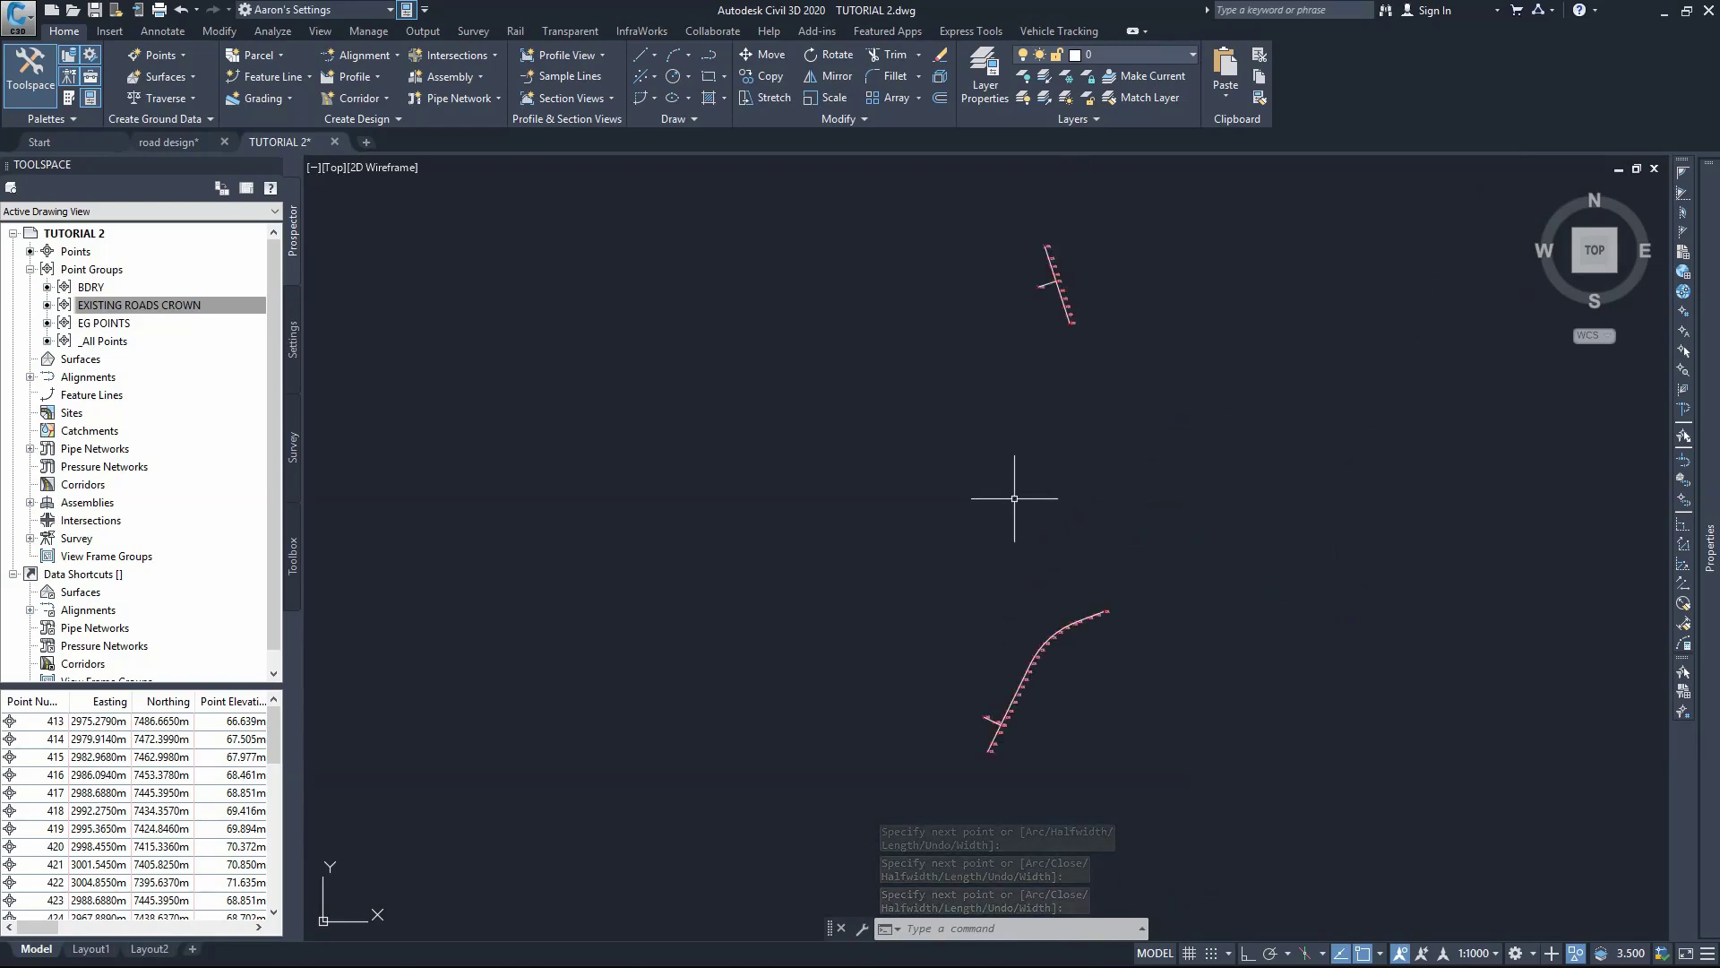
type("UN")
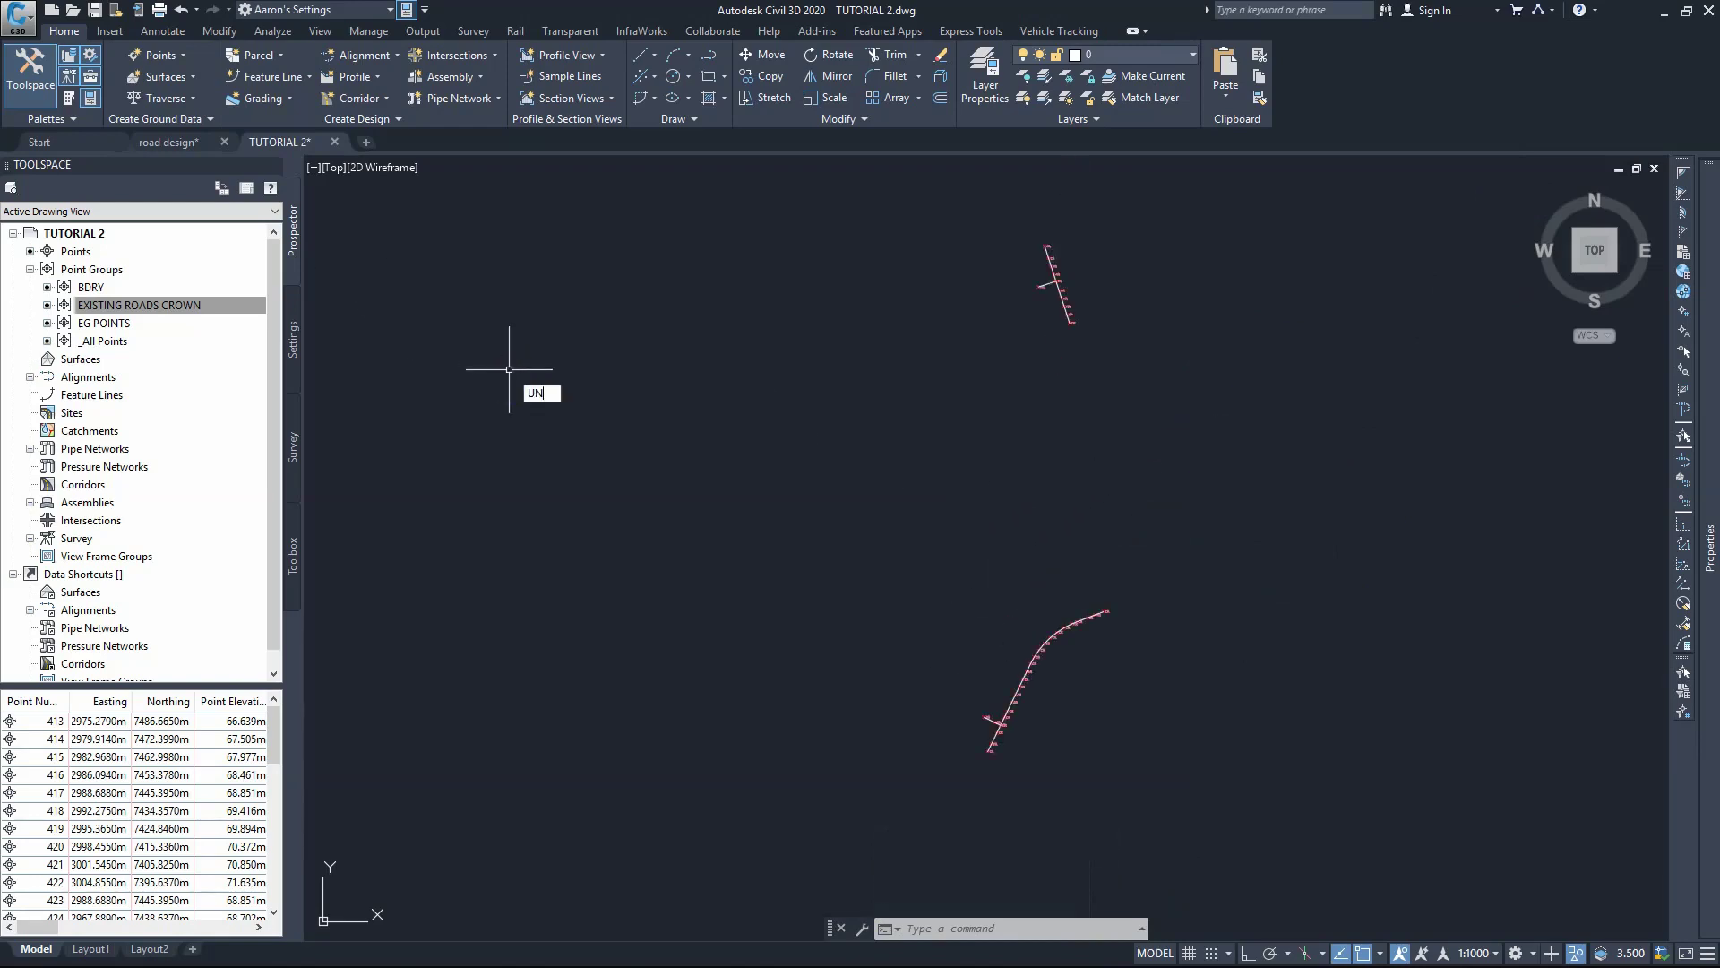
type("HIDE")
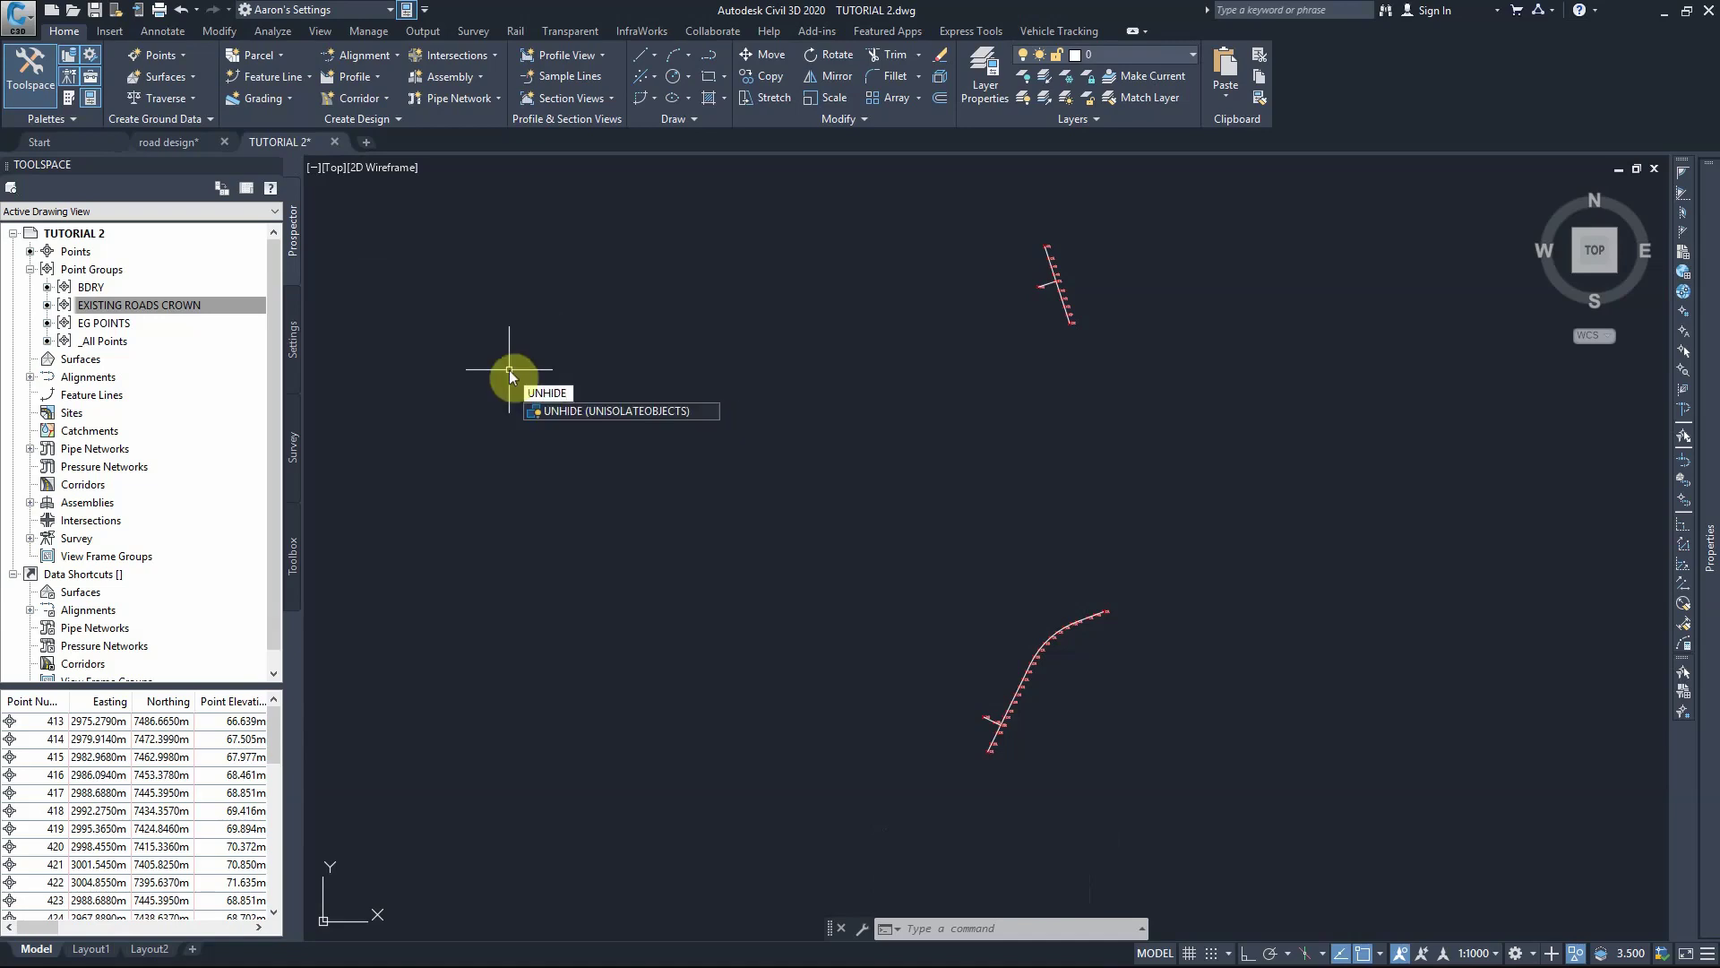
key("Return")
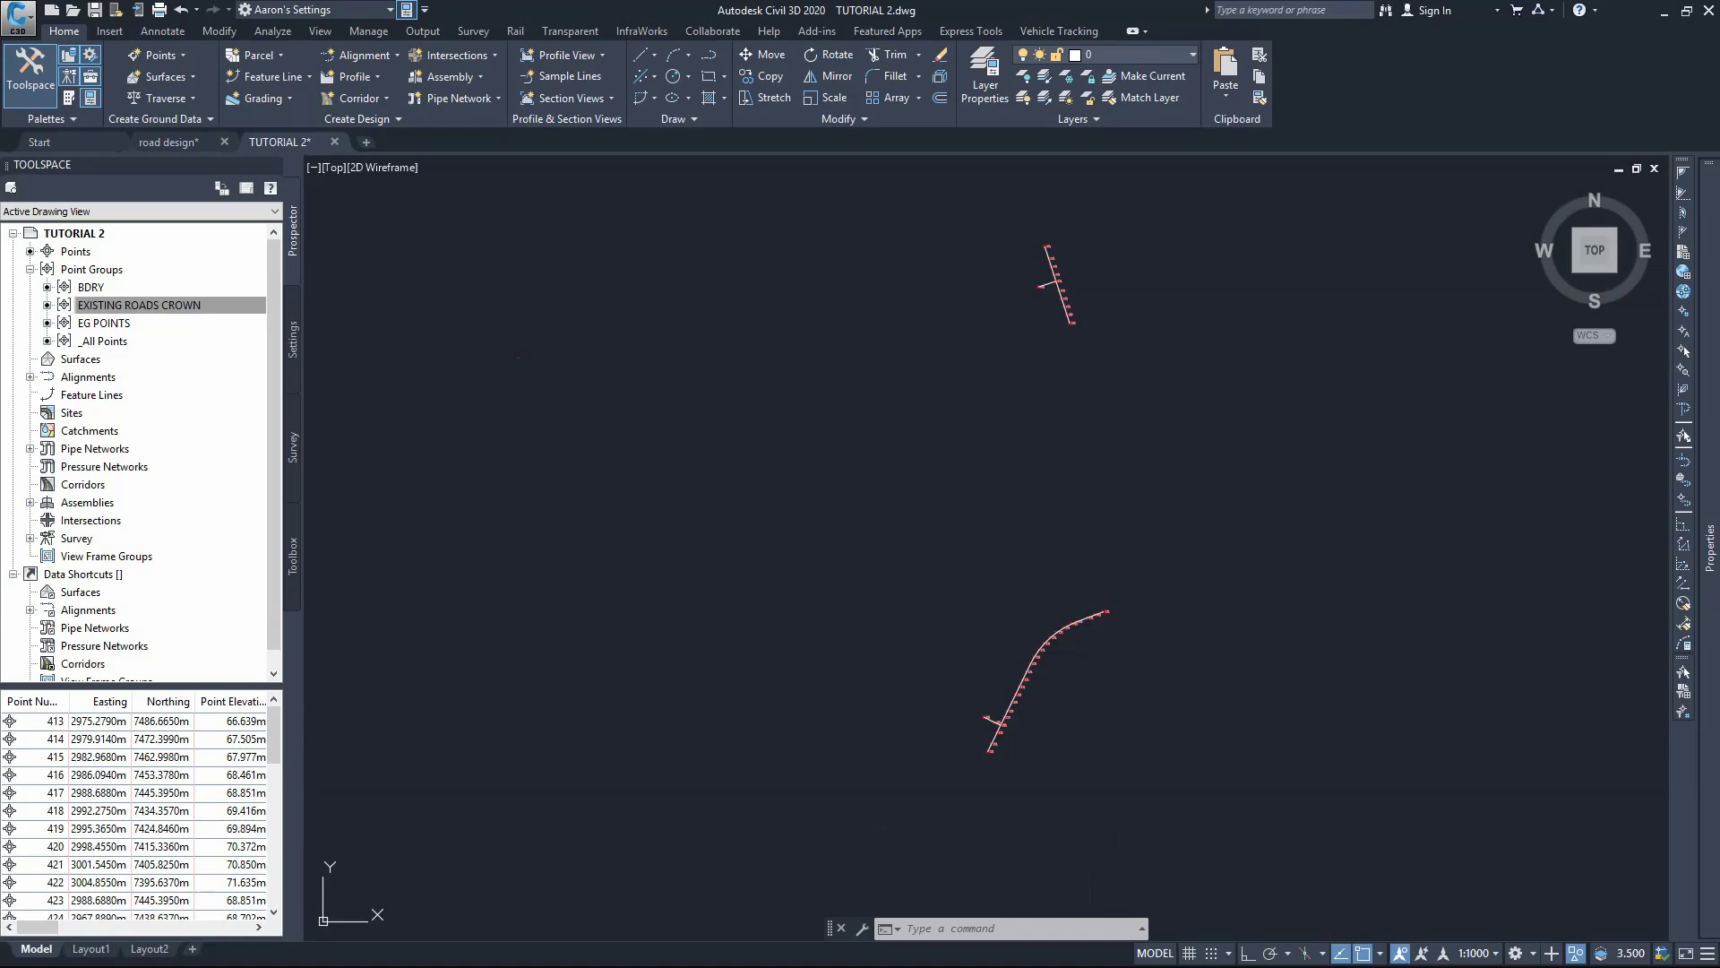